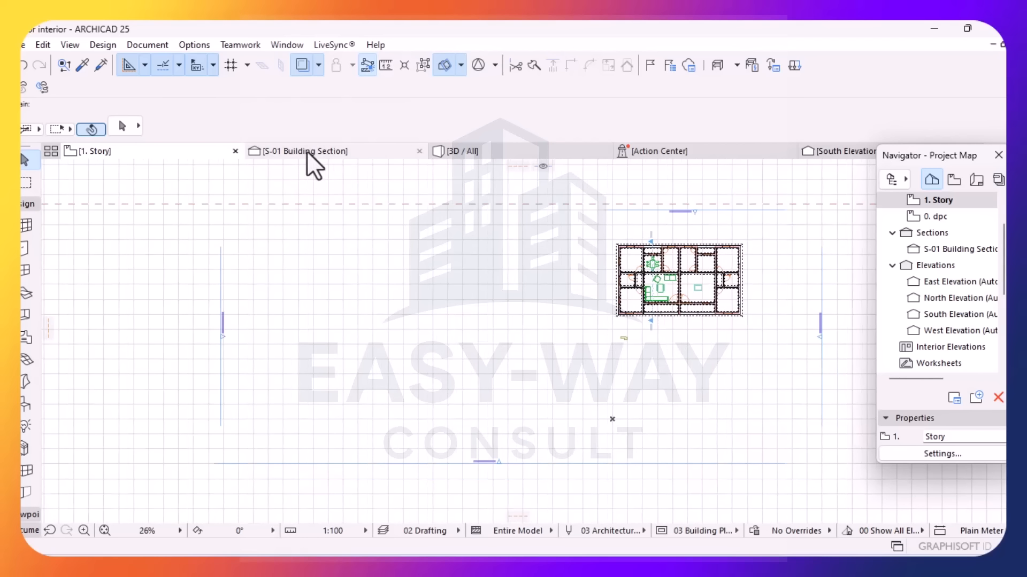
# - Draw a straight horizontal wall in the empty area beside the building on the 1. Story plan
pyautogui.moveTo(301, 149)
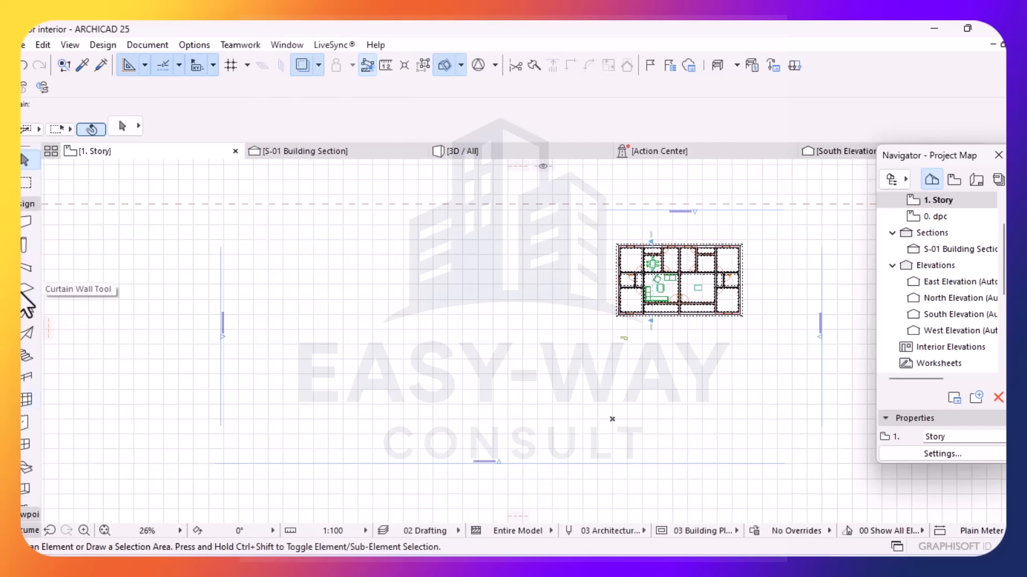
pyautogui.click(22, 219)
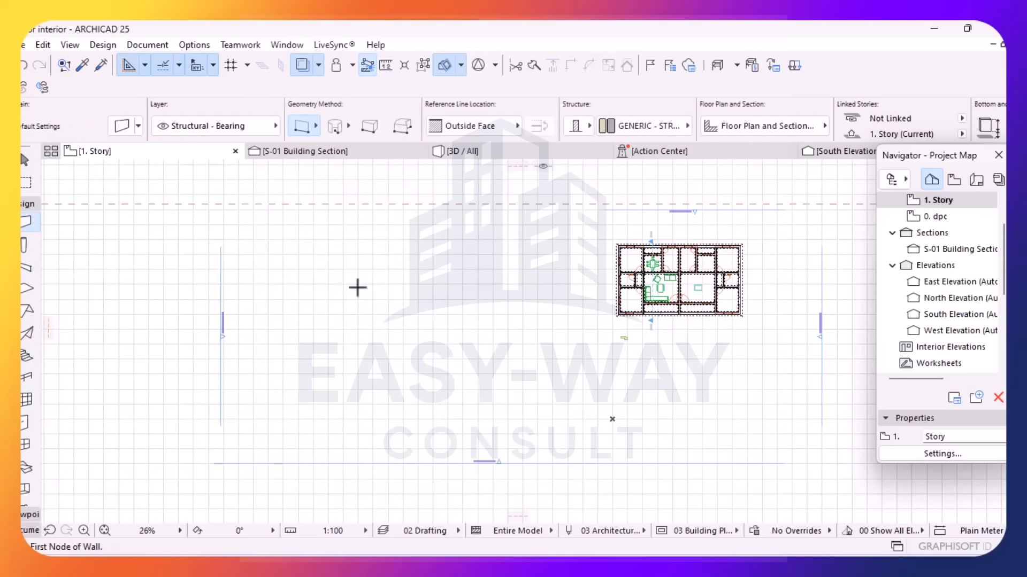
pyautogui.click(290, 288)
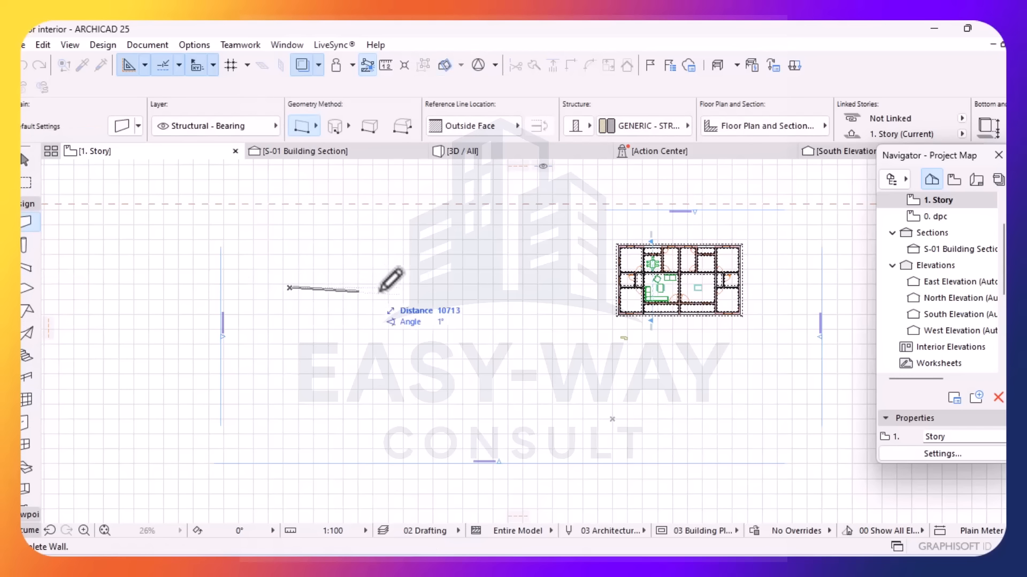
pyautogui.click(488, 288)
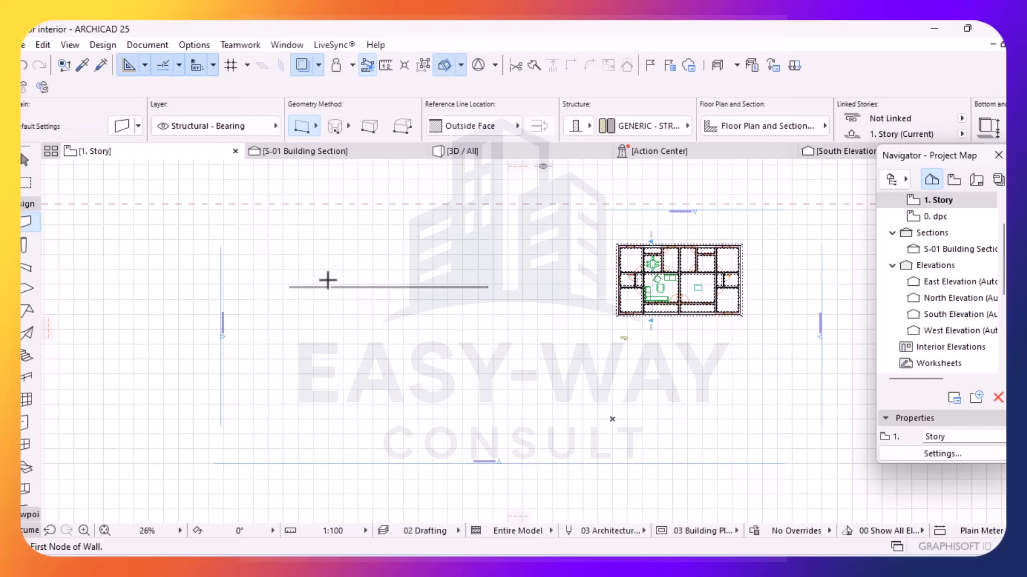
pyautogui.scroll(1, 328, 280)
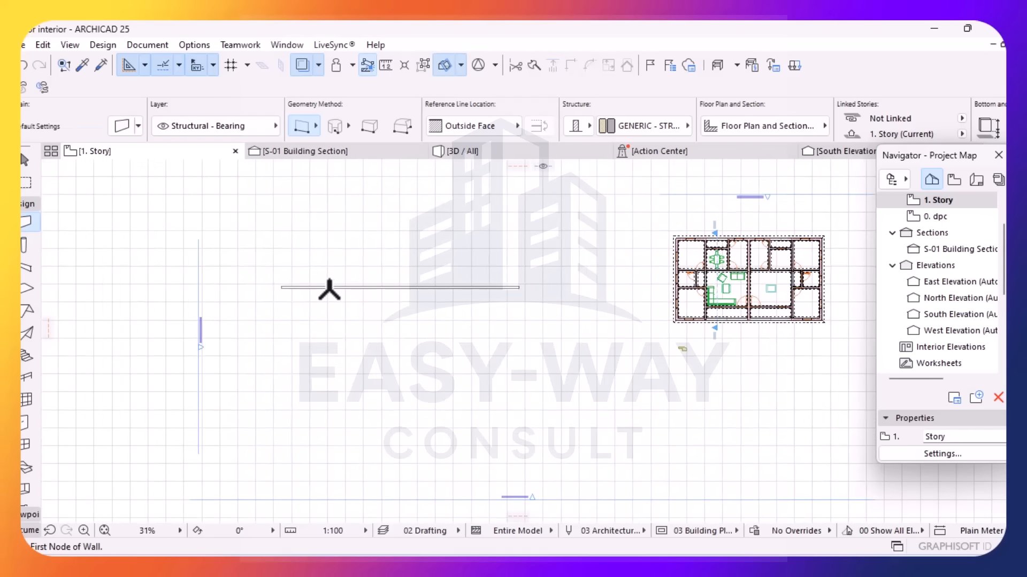
pyautogui.click(119, 133)
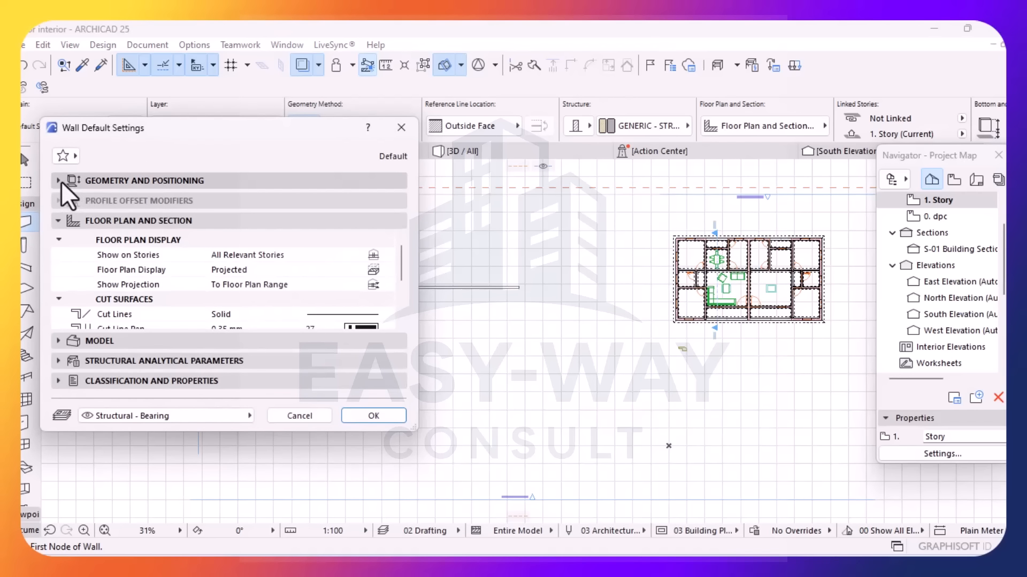
pyautogui.click(61, 181)
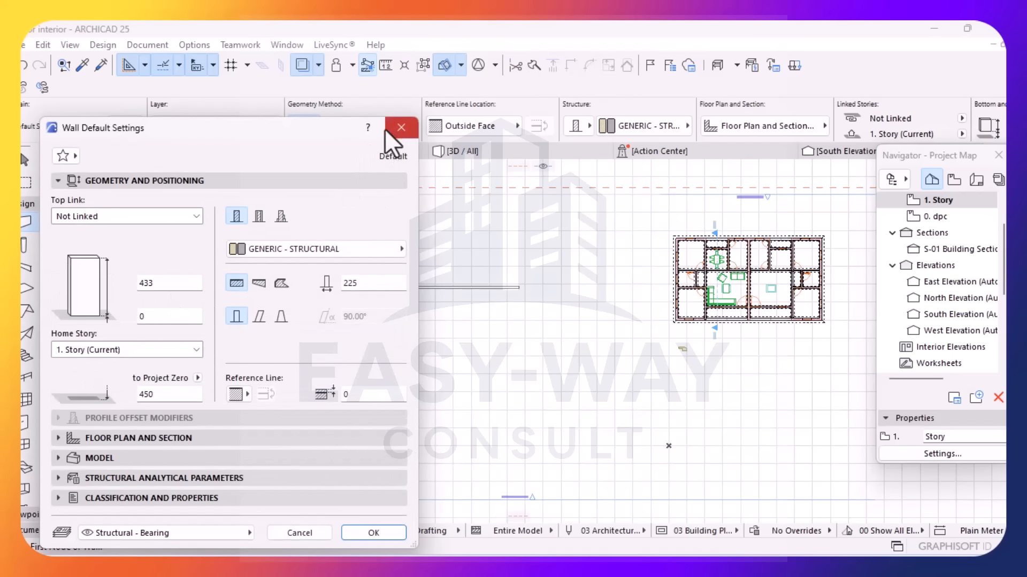
pyautogui.moveTo(218, 130); pyautogui.dragTo(242, 246)
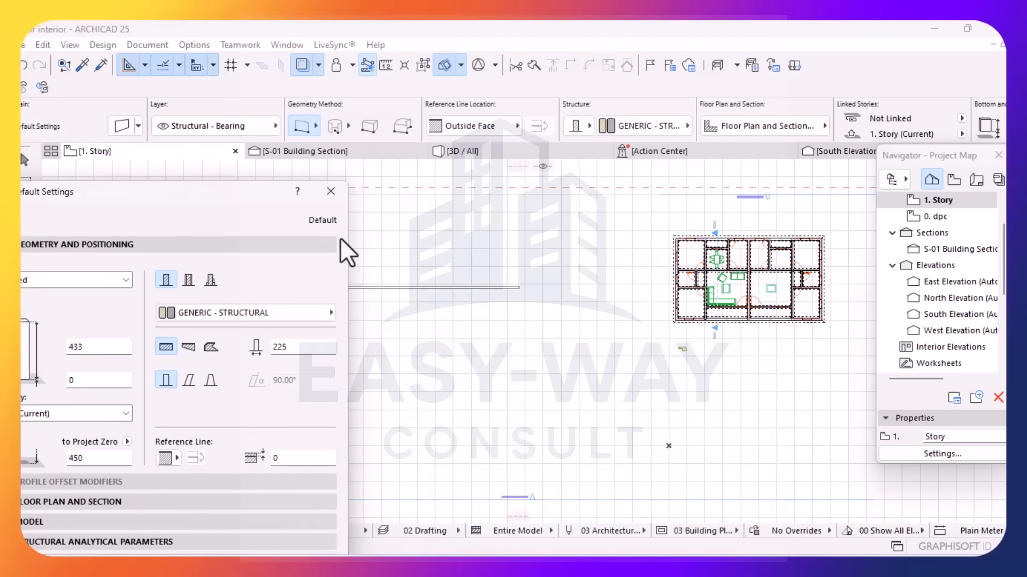
pyautogui.click(331, 192)
# - Set the new wall's height to 3000 in its selection settings and deselect it
pyautogui.click(348, 289)
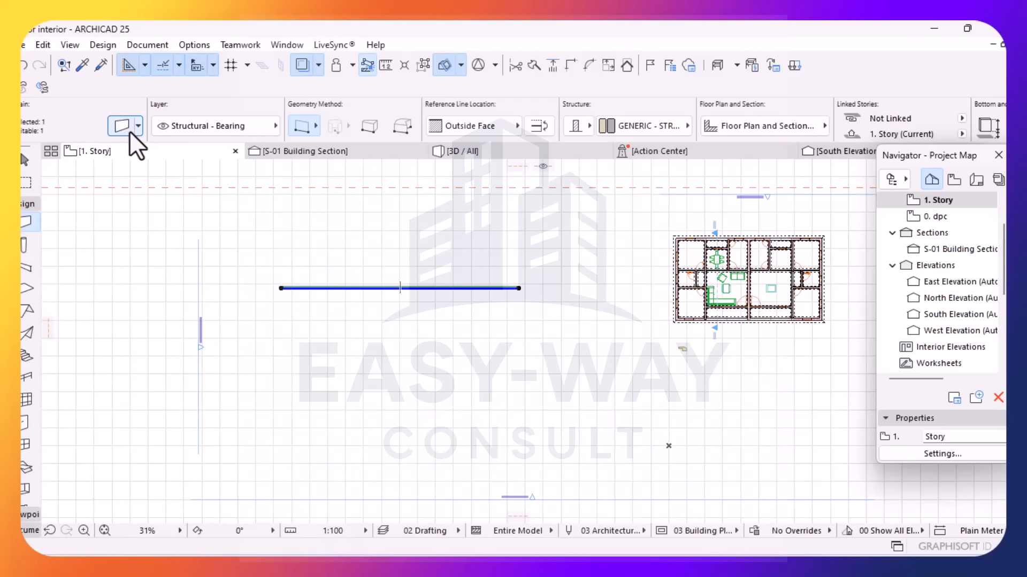
pyautogui.click(125, 127)
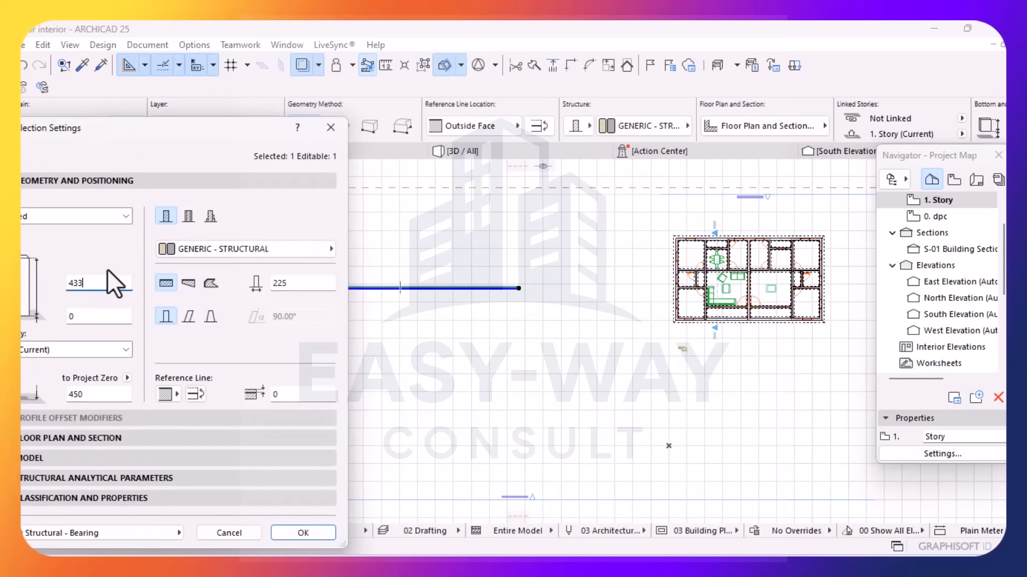
pyautogui.press('BackSpace')
pyautogui.press('BackSpace')
pyautogui.press('BackSpace')
pyautogui.write('3000')
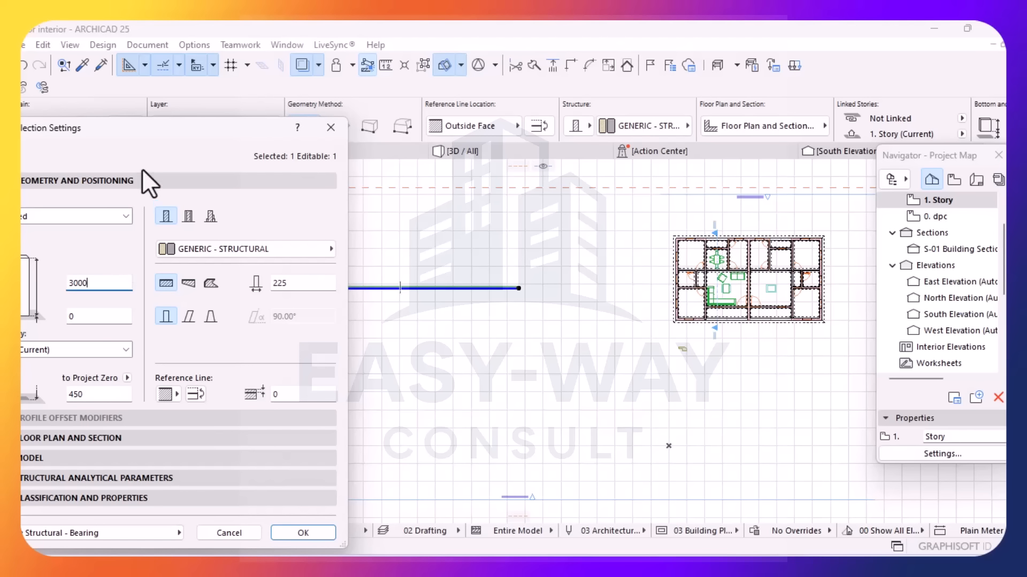
pyautogui.click(321, 533)
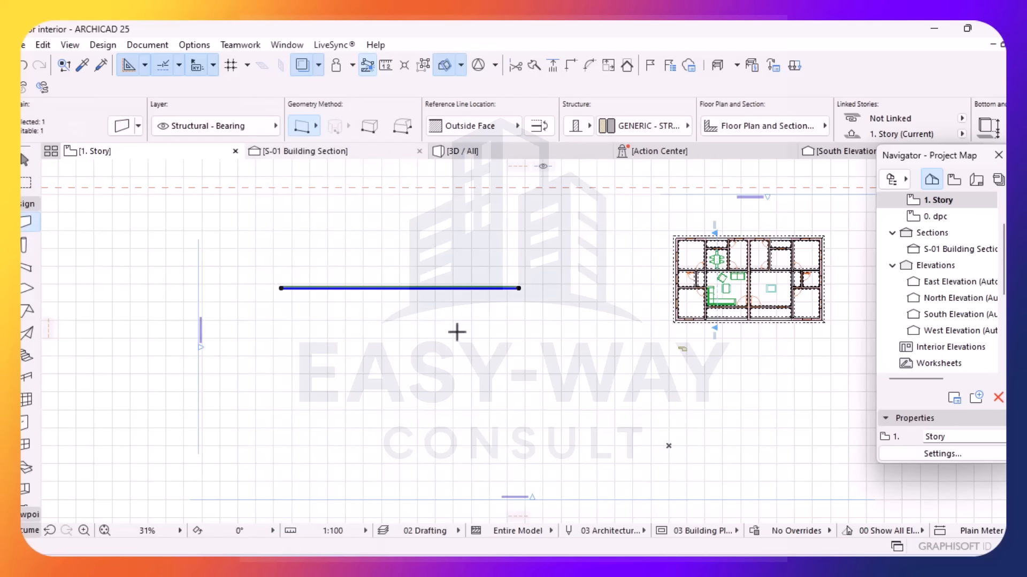
pyautogui.press('Escape')
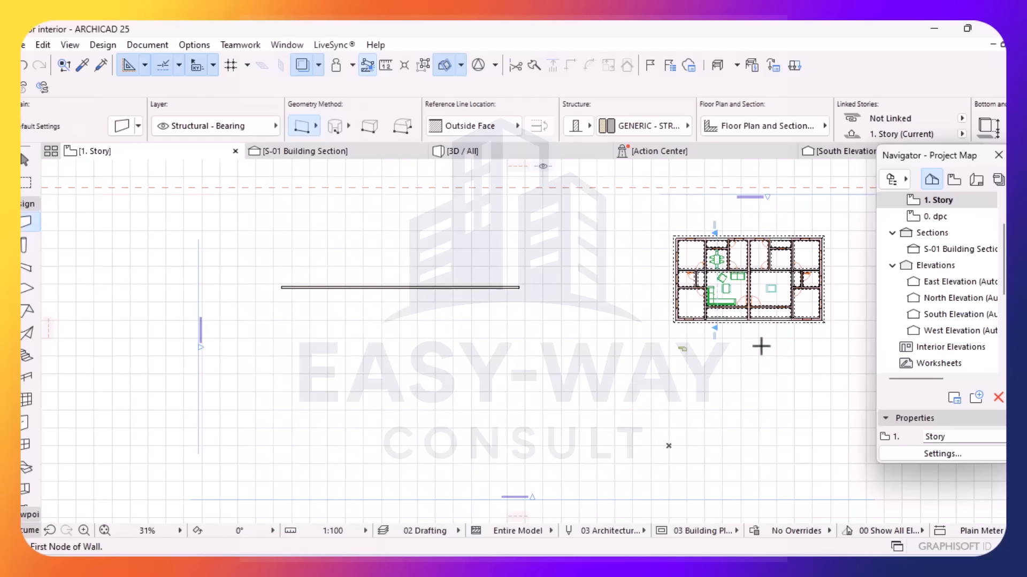
# - Open the South Elevation and examine the new plain wall beside the existing building
pyautogui.doubleClick(939, 314)
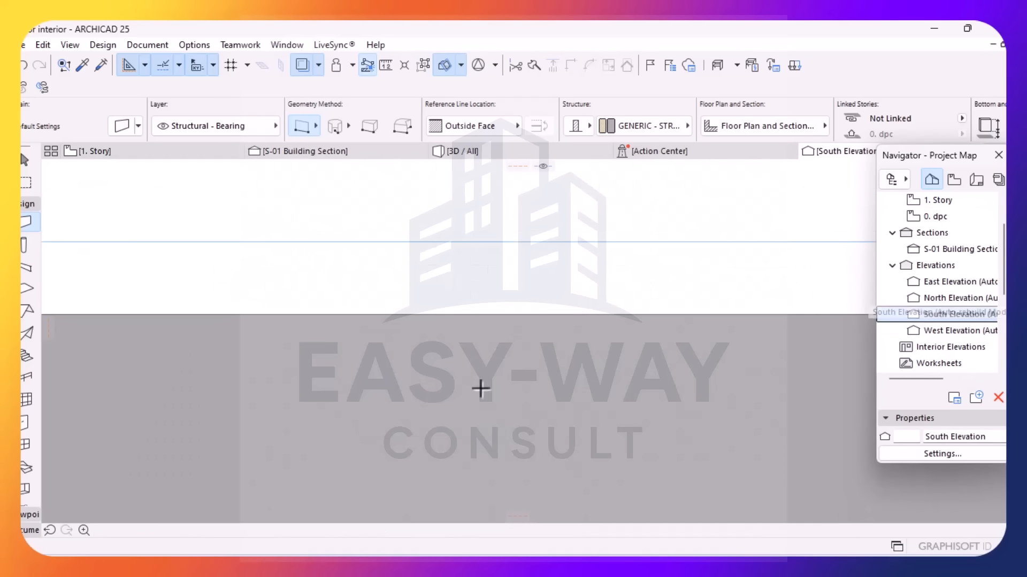
pyautogui.scroll(-5, 487, 354)
pyautogui.moveTo(630, 408); pyautogui.dragTo(350, 379, button='middle')
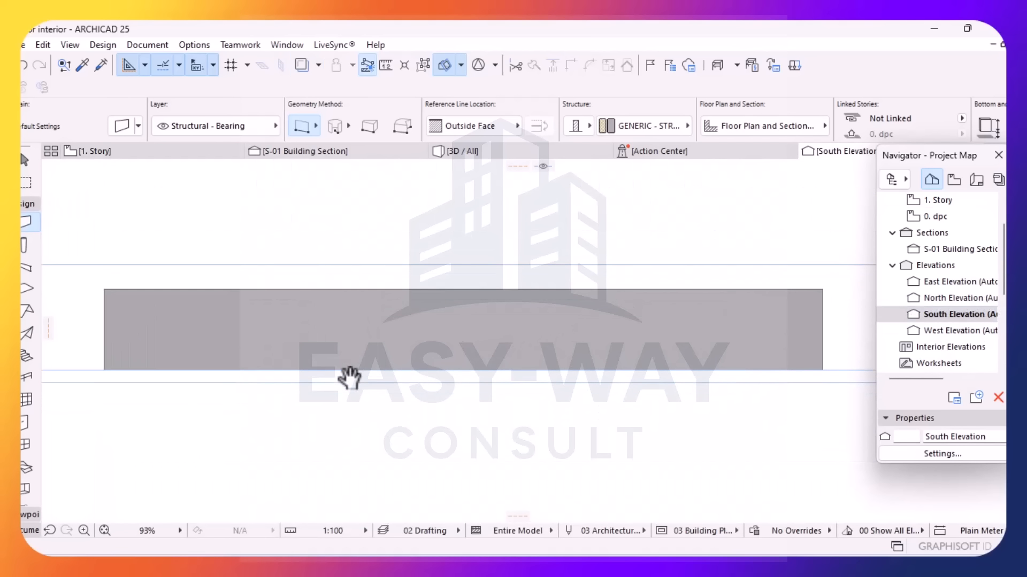
pyautogui.scroll(-2, 628, 303)
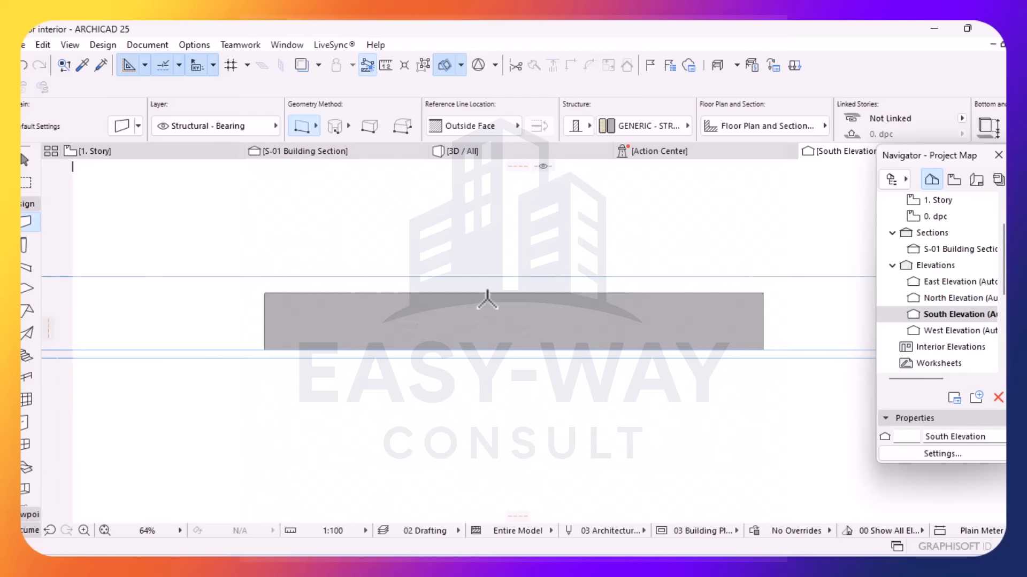
pyautogui.scroll(-5, 481, 323)
pyautogui.scroll(-1, 695, 321)
pyautogui.moveTo(694, 321); pyautogui.dragTo(632, 322, button='middle')
pyautogui.scroll(2, 667, 316)
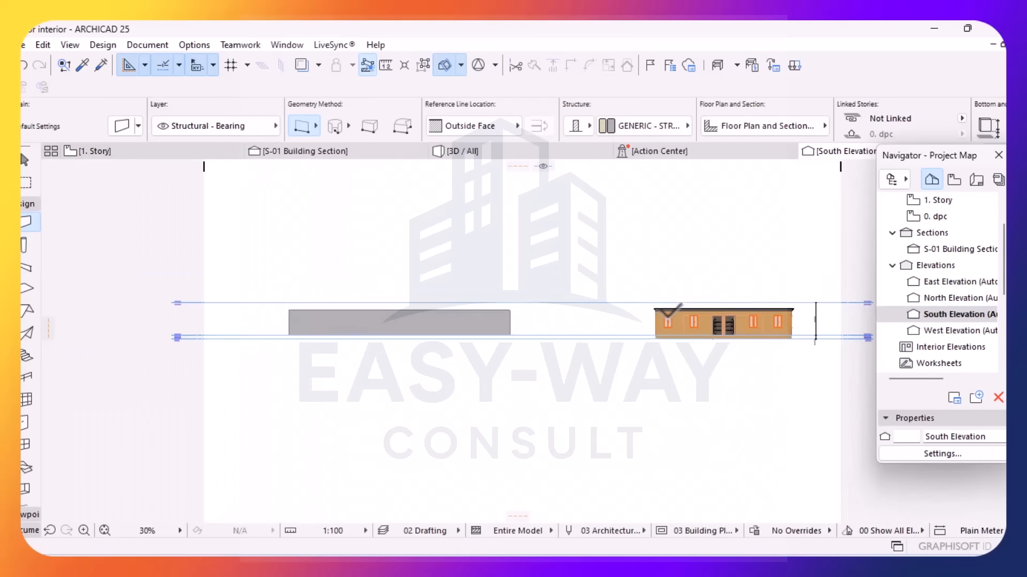
pyautogui.scroll(7, 671, 316)
pyautogui.scroll(-6, 729, 335)
pyautogui.scroll(2, 310, 363)
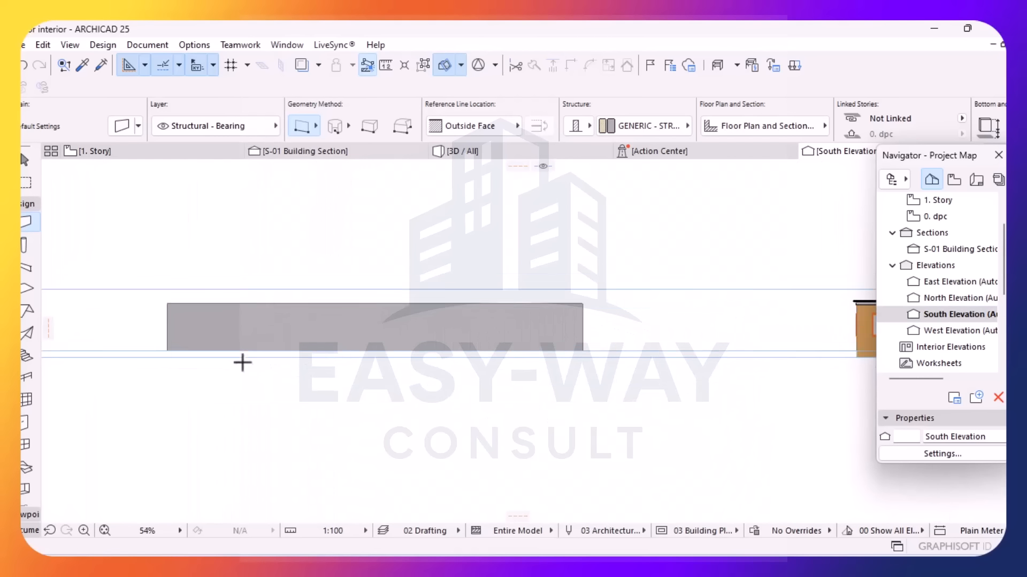
pyautogui.scroll(3, 242, 363)
pyautogui.moveTo(190, 318)
pyautogui.mouseDown(button='middle')
pyautogui.moveTo(321, 314)
pyautogui.moveTo(191, 336)
pyautogui.mouseUp(button='middle')
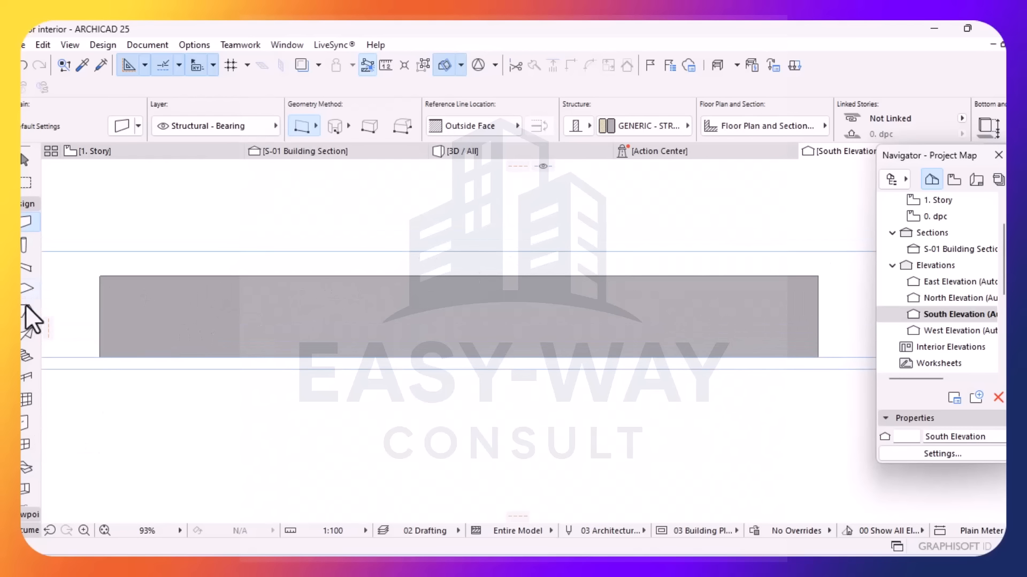
# - Activate the Line tool with the polyline geometry method and set its pen to red, number 20
pyautogui.scroll(-3, 26, 332)
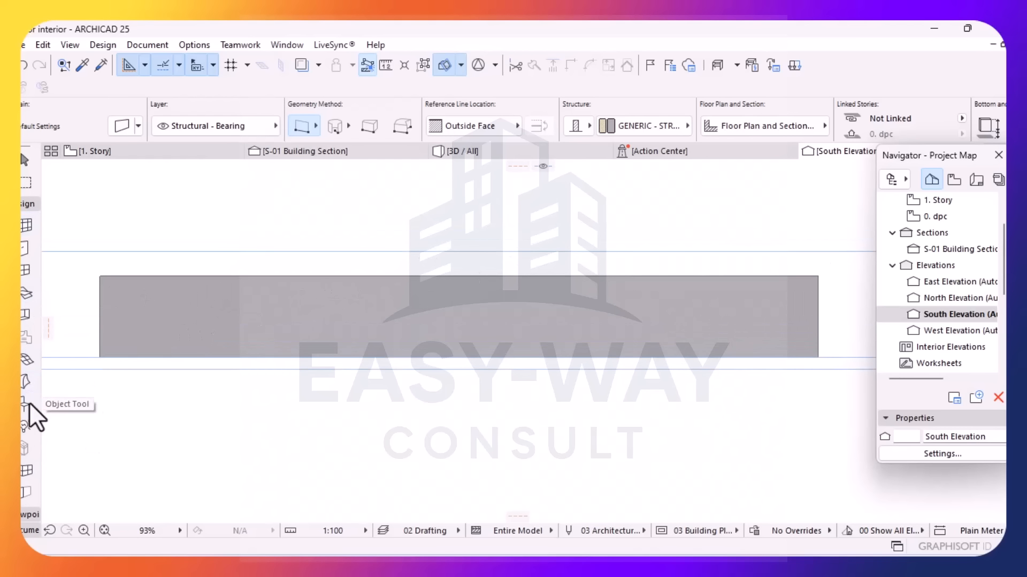
pyautogui.click(30, 530)
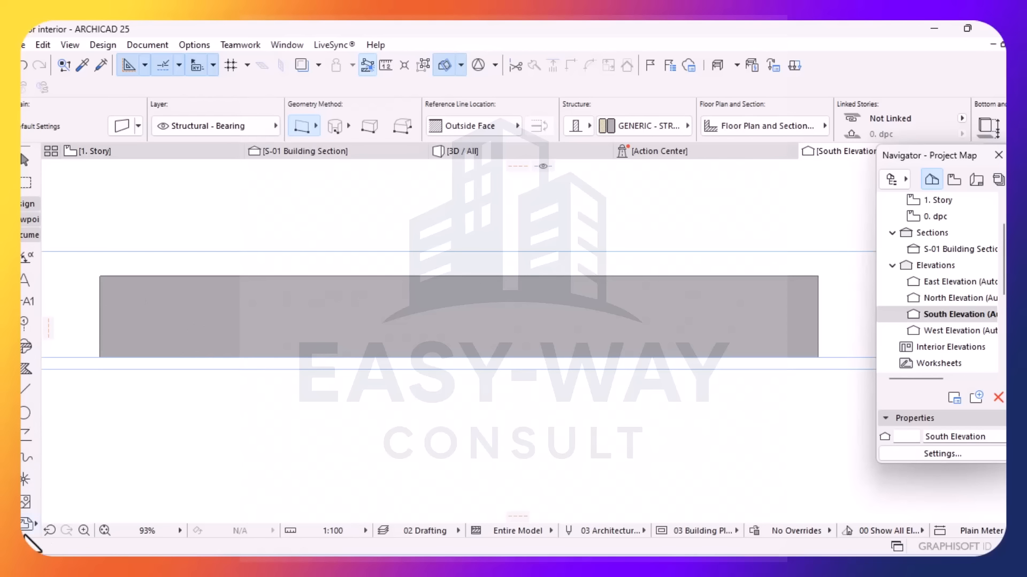
pyautogui.click(25, 390)
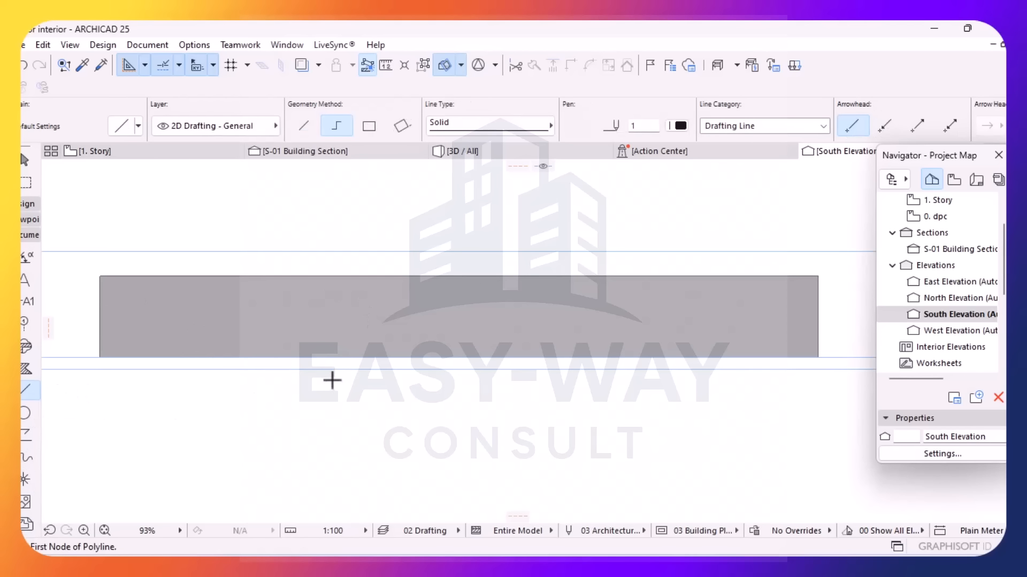
pyautogui.click(678, 127)
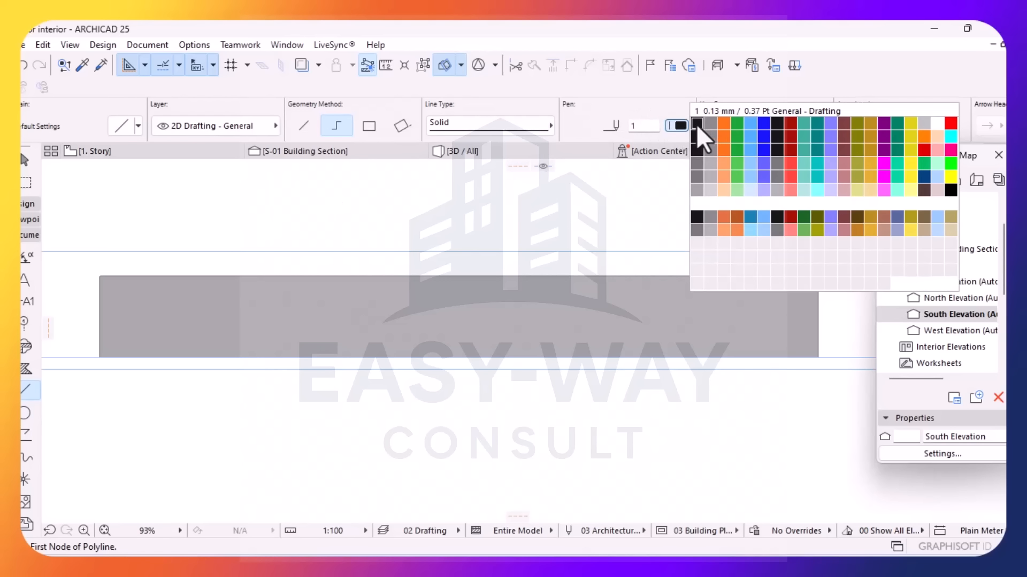
pyautogui.click(697, 124)
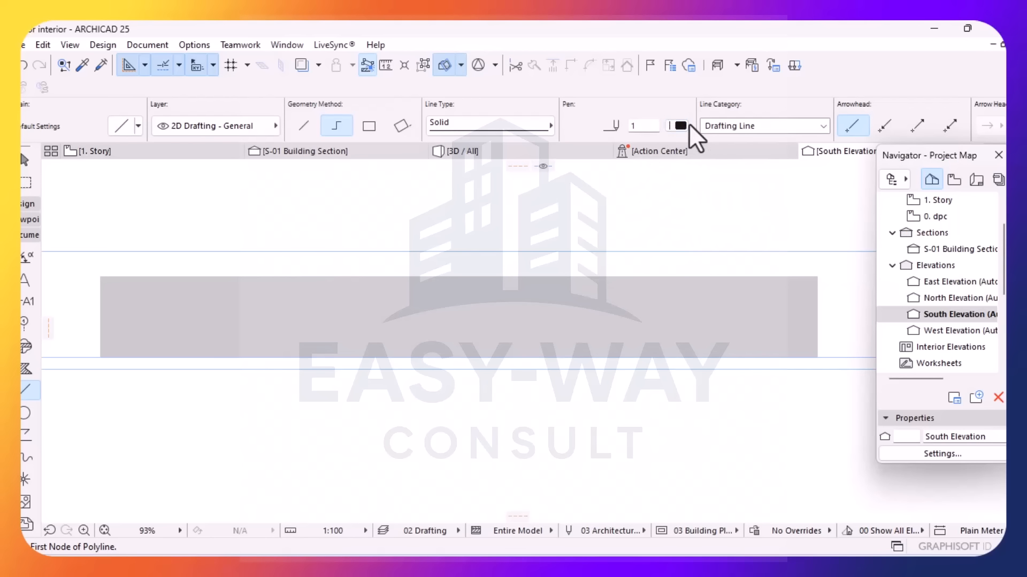
pyautogui.click(681, 125)
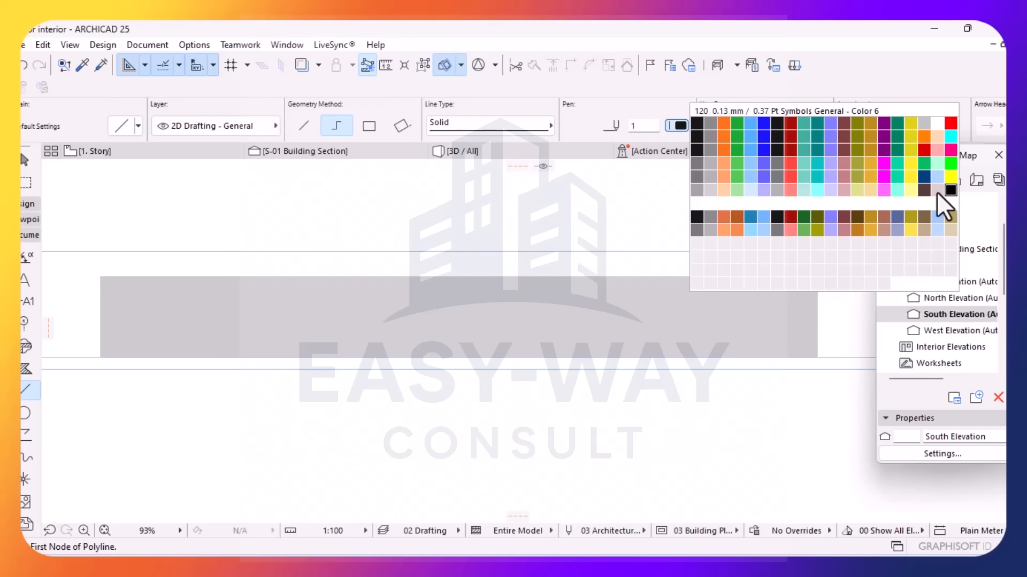
pyautogui.click(950, 124)
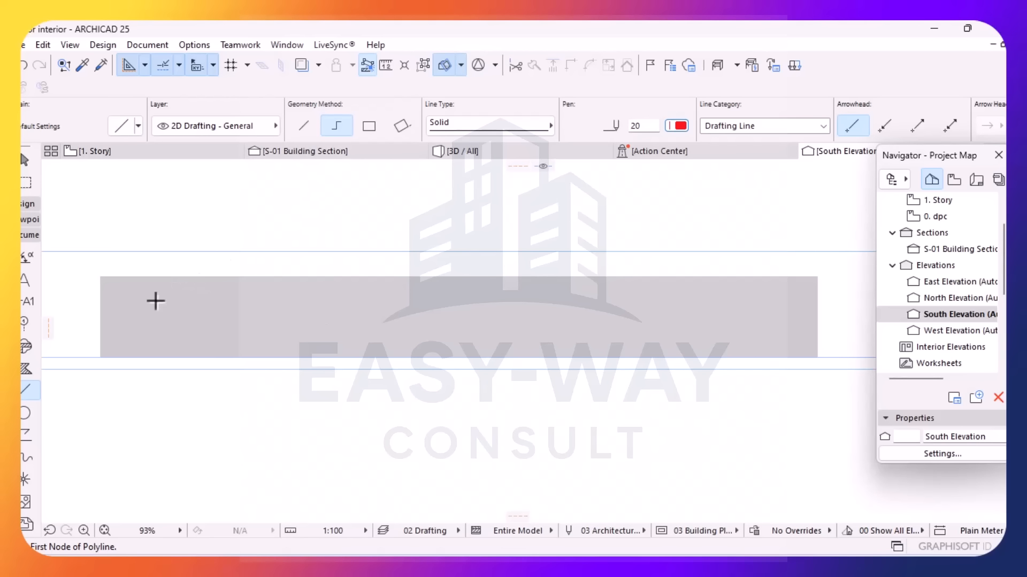
# - Try a closed four-sided polyline on the wall face and undo it
pyautogui.click(156, 317)
pyautogui.click(212, 301)
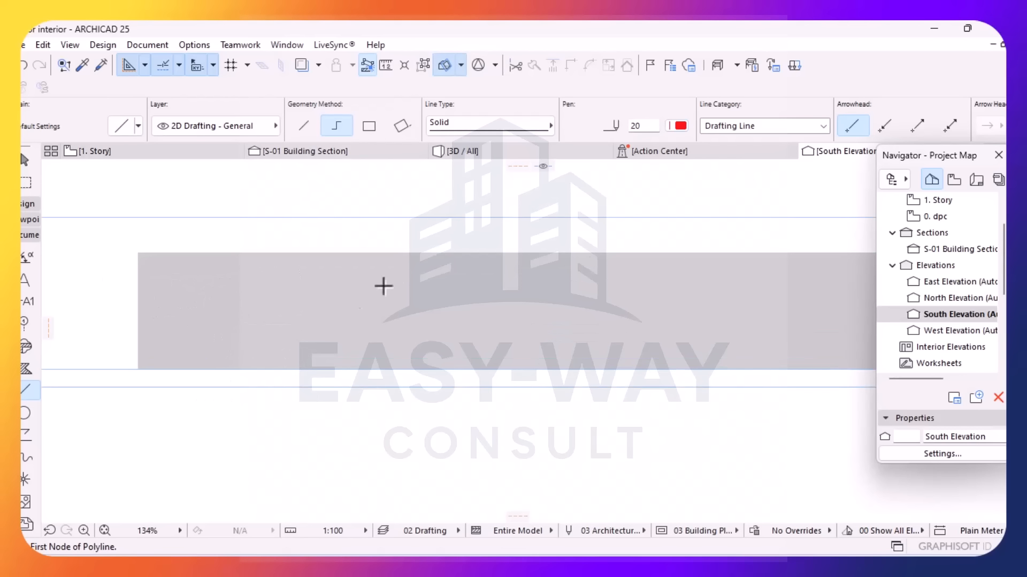
pyautogui.click(215, 292)
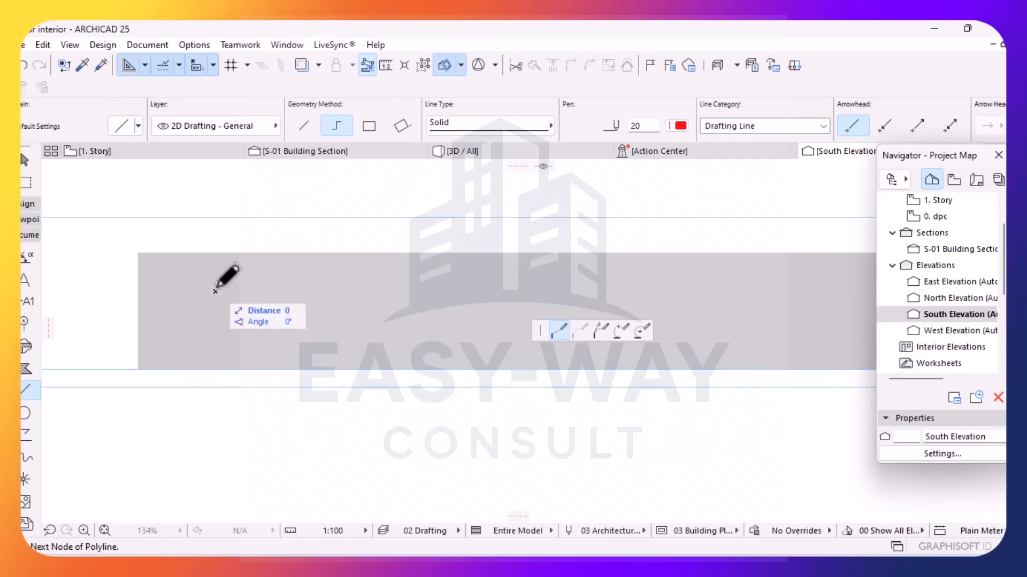
pyautogui.click(311, 272)
pyautogui.click(328, 335)
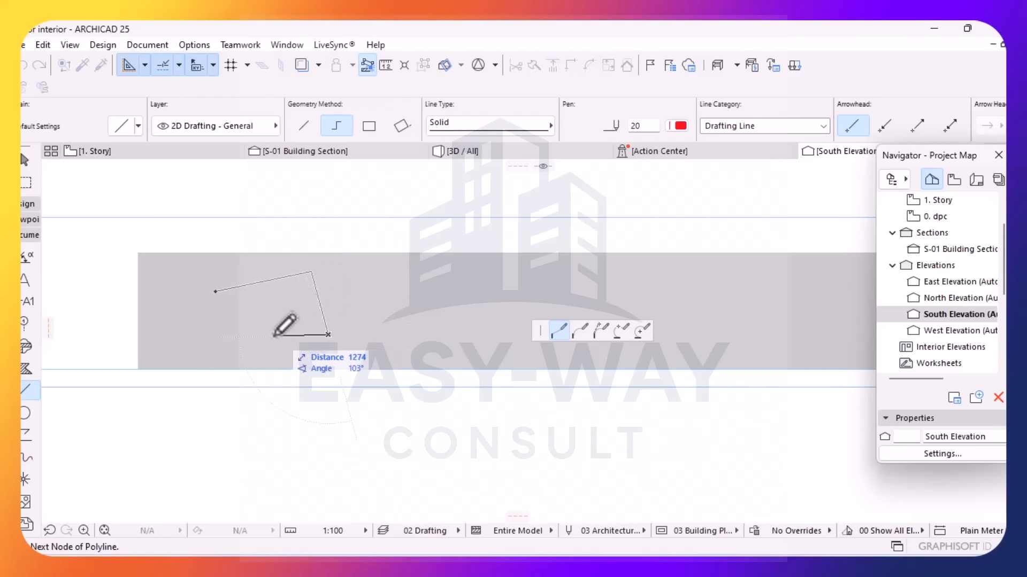
pyautogui.click(215, 338)
pyautogui.click(215, 291)
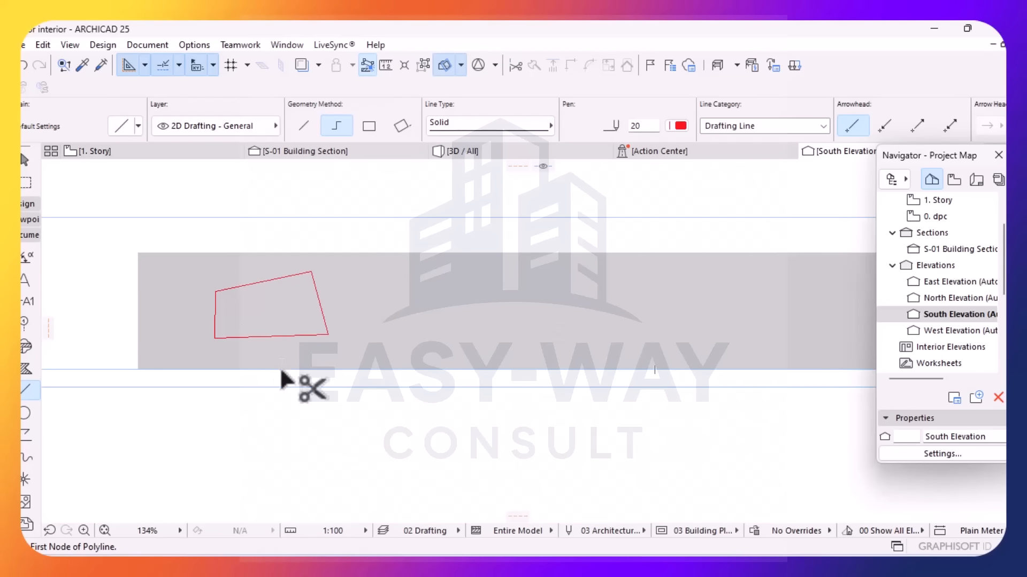
pyautogui.hotkey('ctrl', 'z')
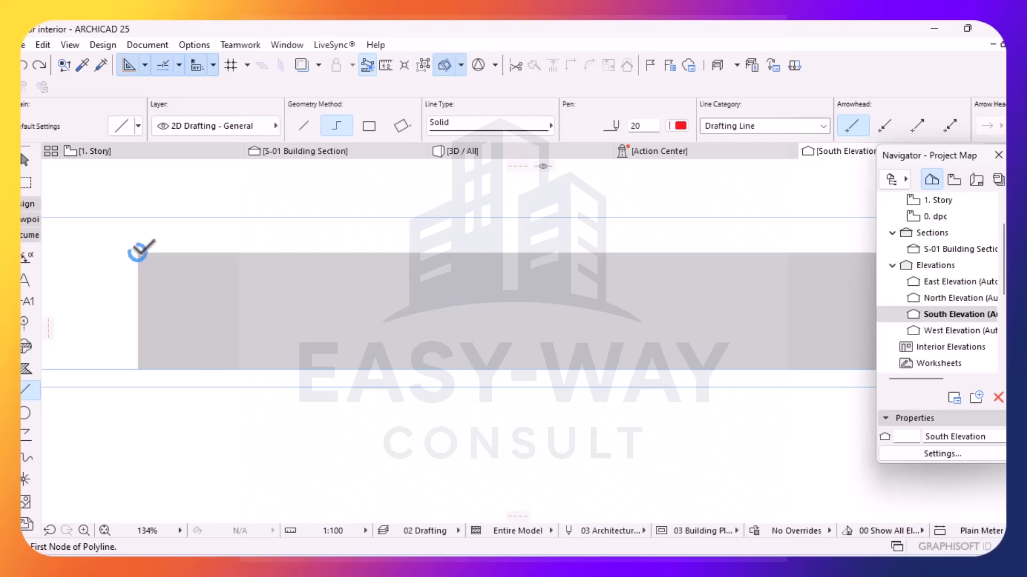
# - Draw a closed eight-sided polyline at the wall's left end, with a 3000 mm vertical side, a sloping right side and a notch at the base
pyautogui.click(138, 252)
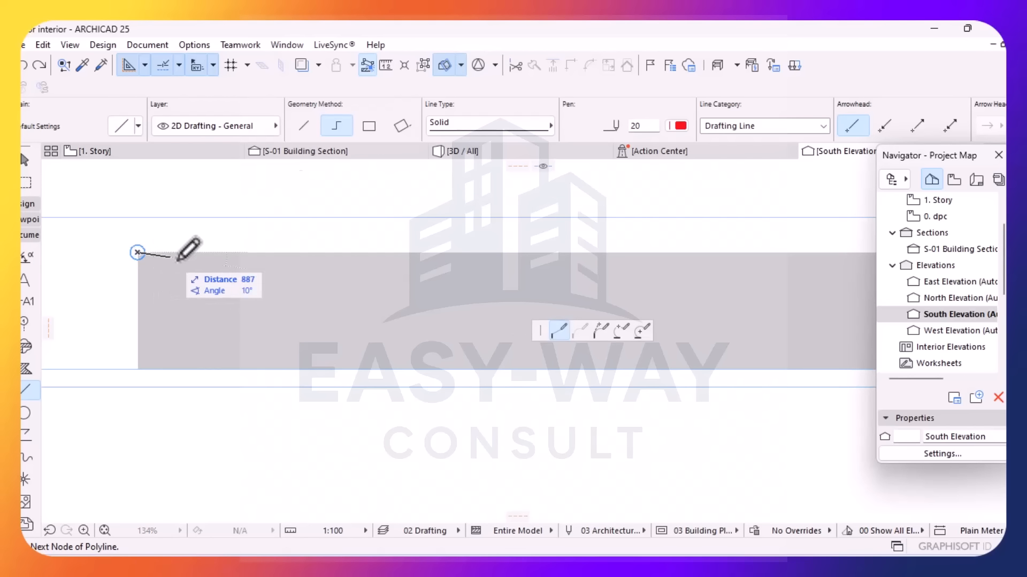
pyautogui.click(254, 252)
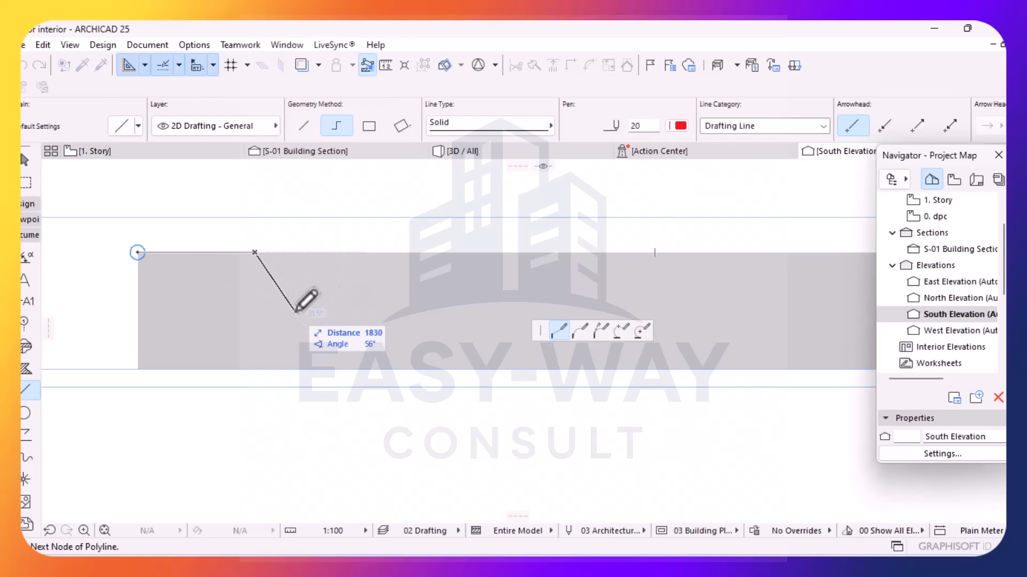
pyautogui.click(343, 323)
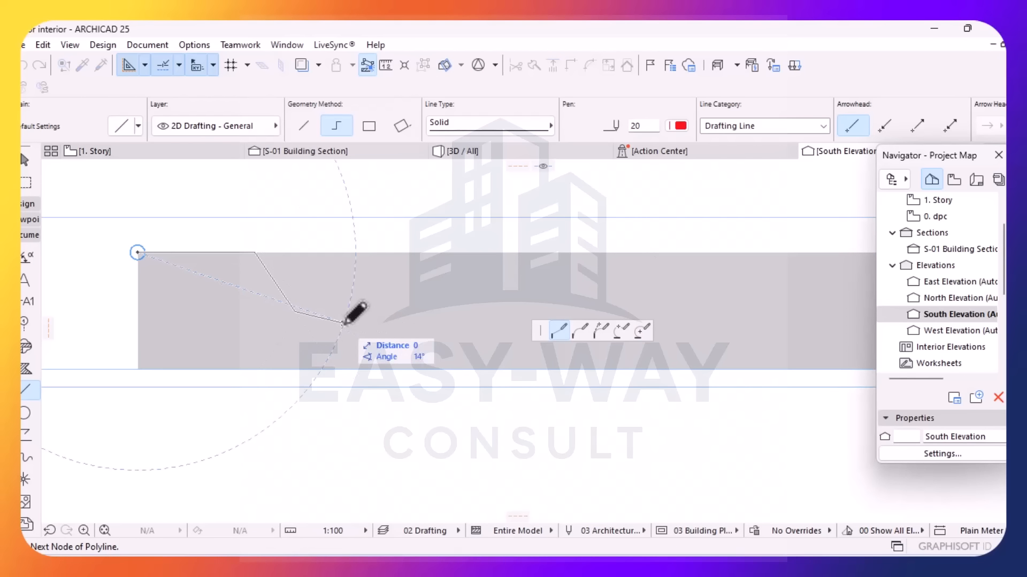
pyautogui.click(343, 360)
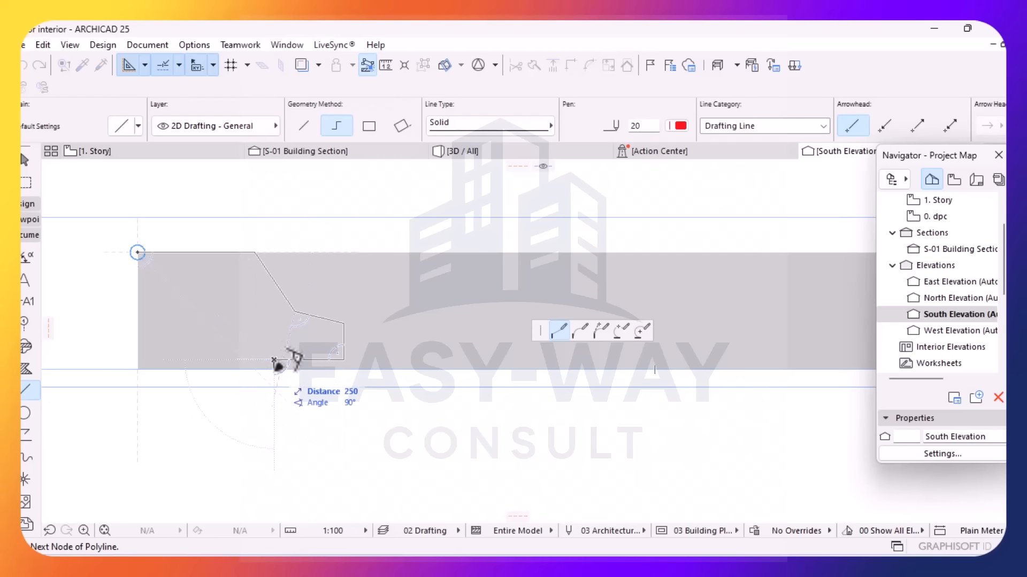
pyautogui.click(274, 368)
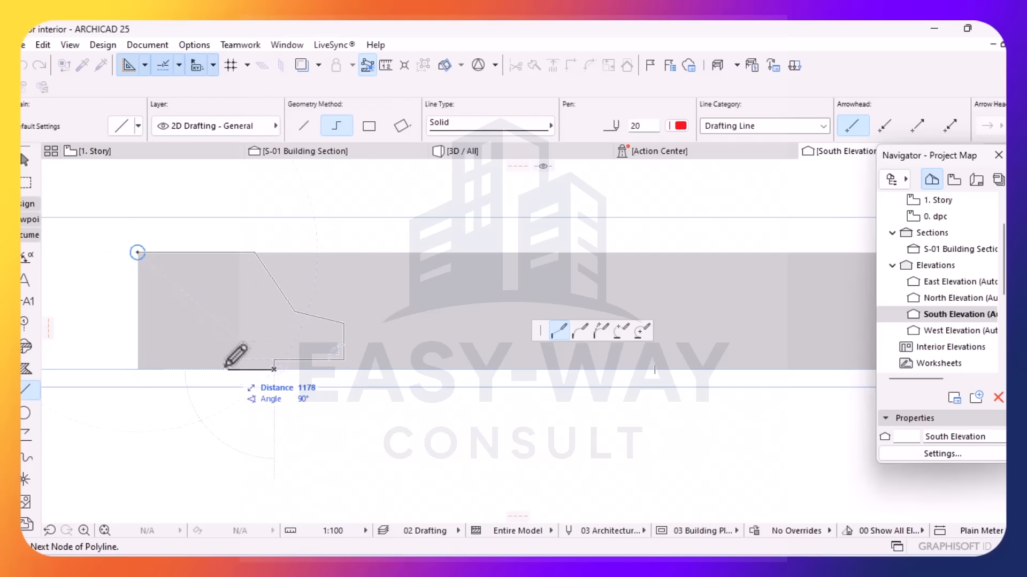
pyautogui.click(139, 368)
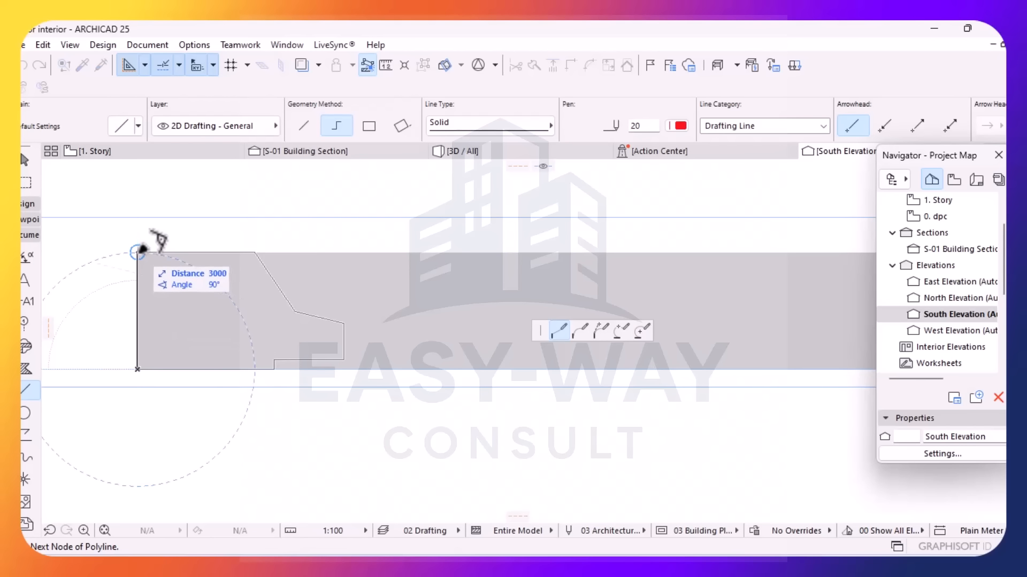
pyautogui.click(138, 252)
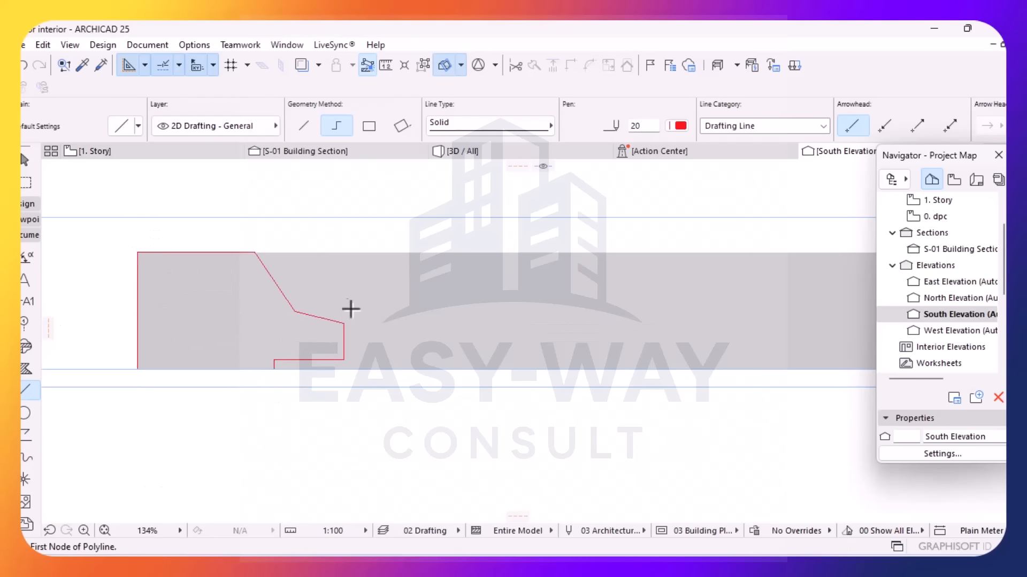
# - Draw a second closed, irregular ten-sided polyline beside the first, spanning from the wall's top edge to its base with an inward notch on the left
pyautogui.click(288, 253)
pyautogui.click(291, 285)
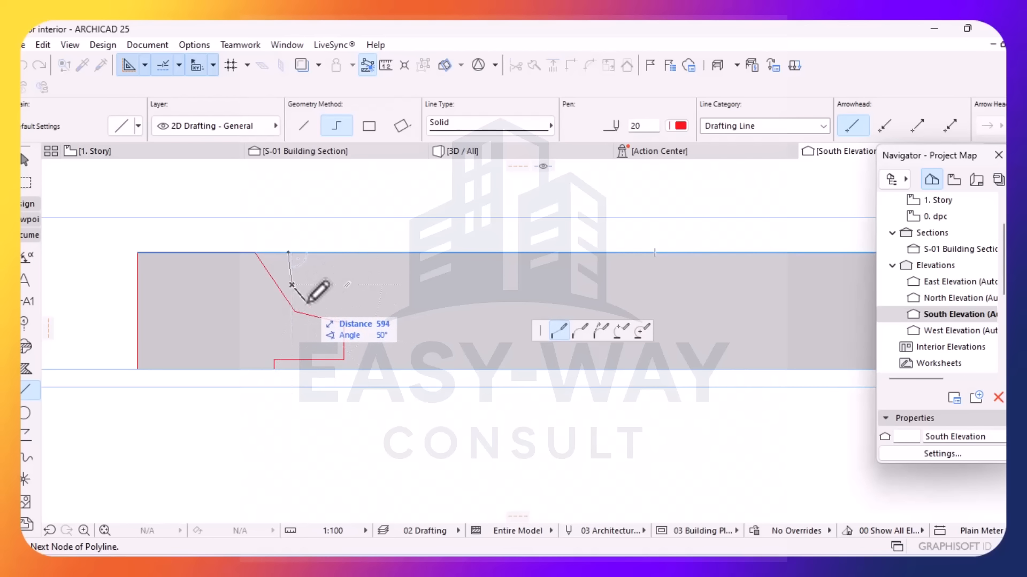
pyautogui.click(300, 307)
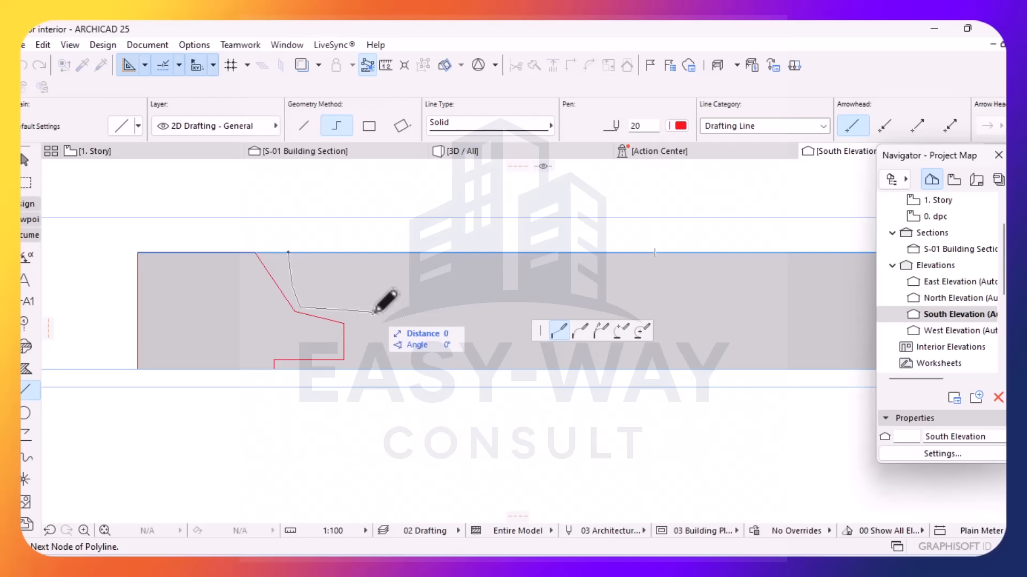
pyautogui.click(351, 338)
pyautogui.click(368, 364)
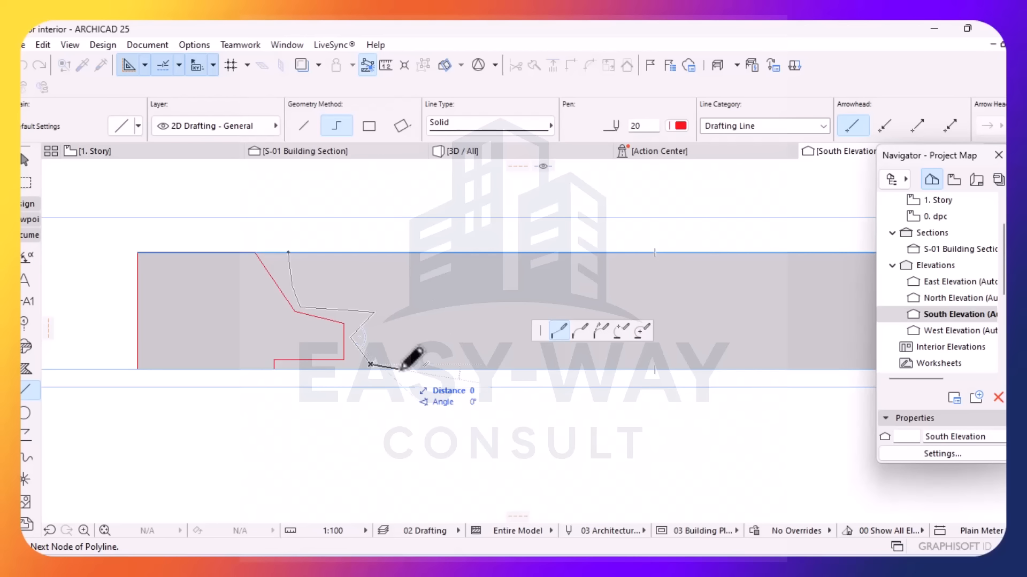
pyautogui.click(401, 367)
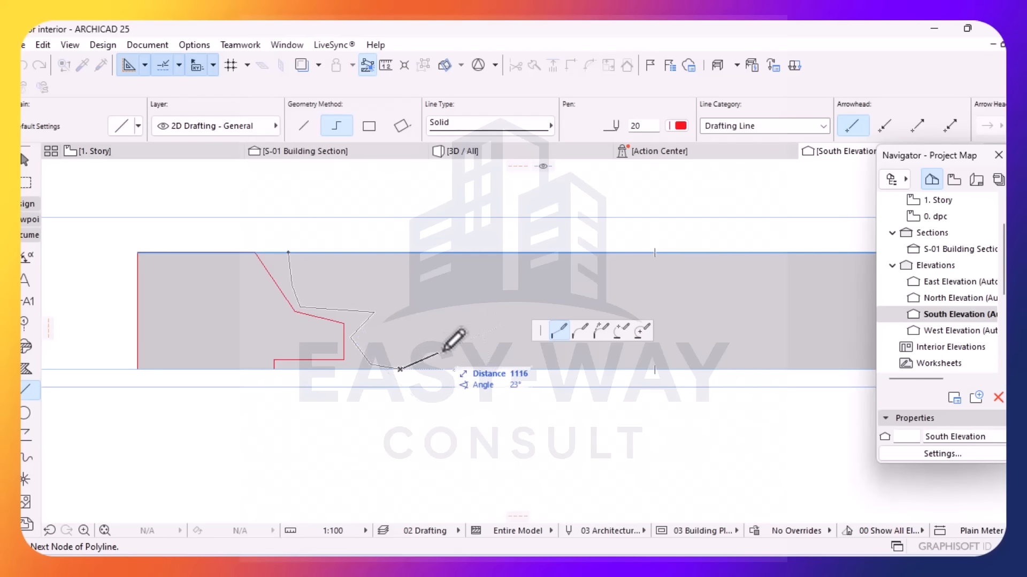
pyautogui.click(470, 346)
pyautogui.click(474, 293)
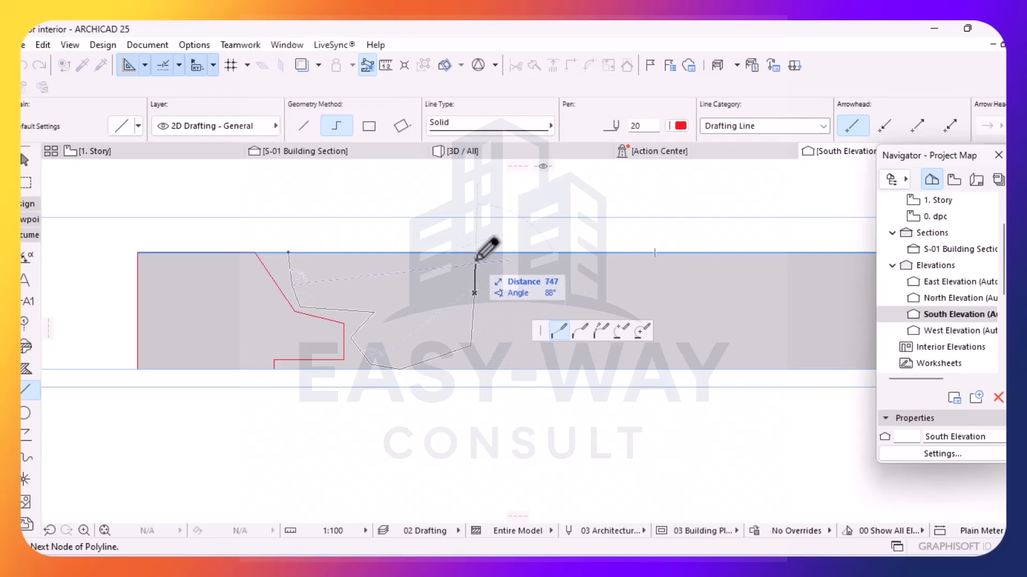
pyautogui.click(442, 253)
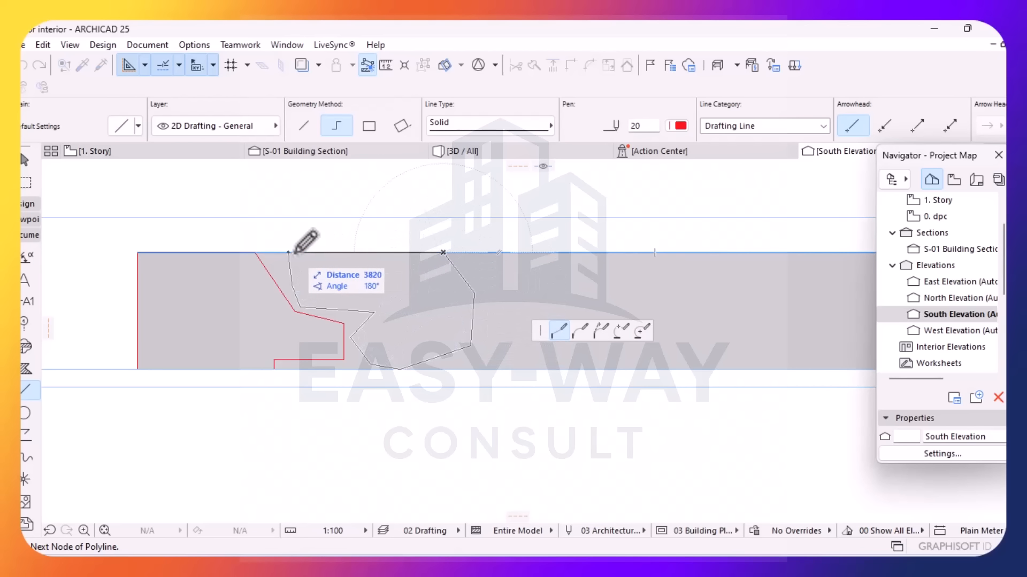
pyautogui.click(289, 252)
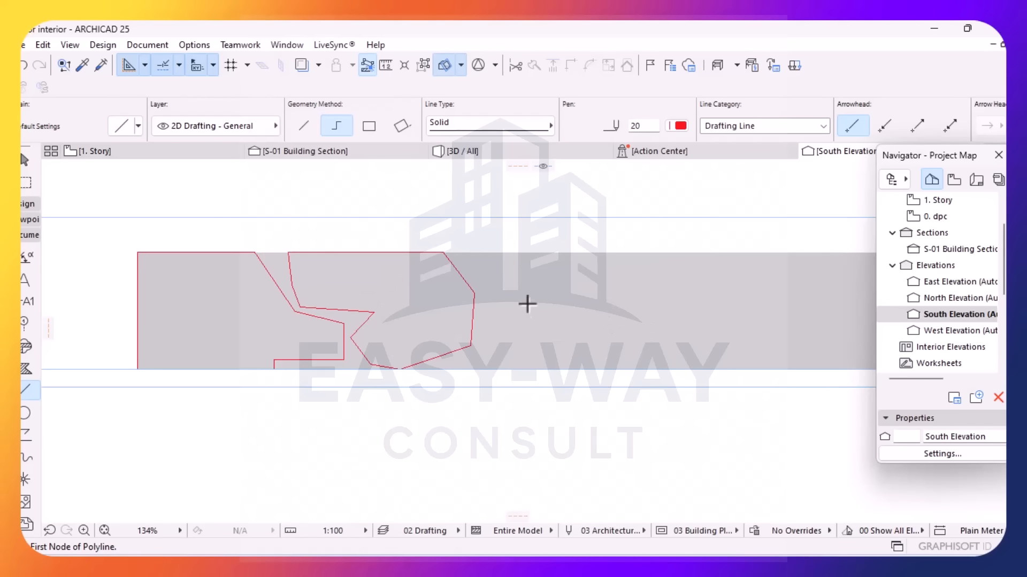
# - Draw a third closed polyline beside the second, using straight segments and one tangential arc to round its right end
pyautogui.click(496, 253)
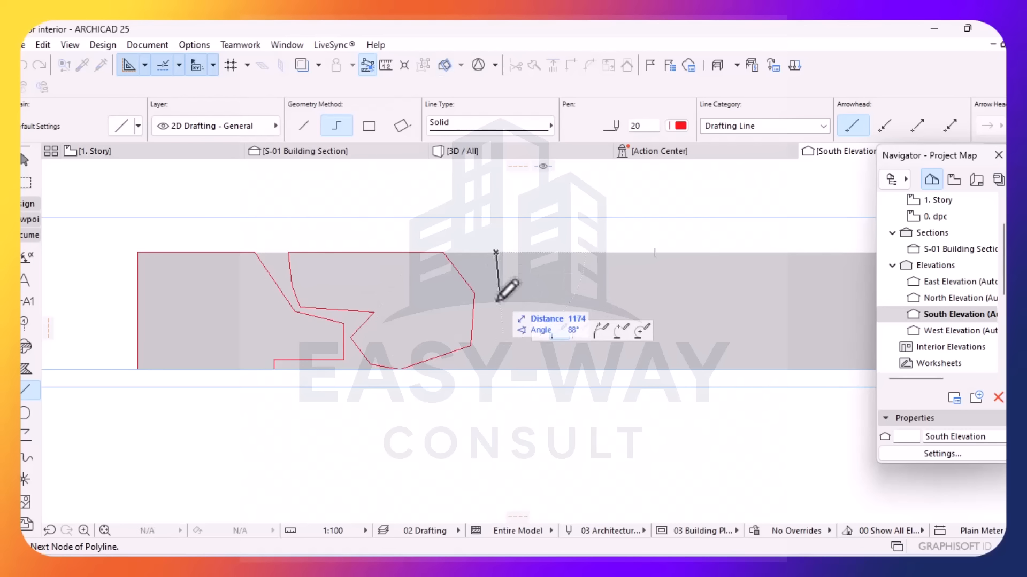
pyautogui.click(481, 348)
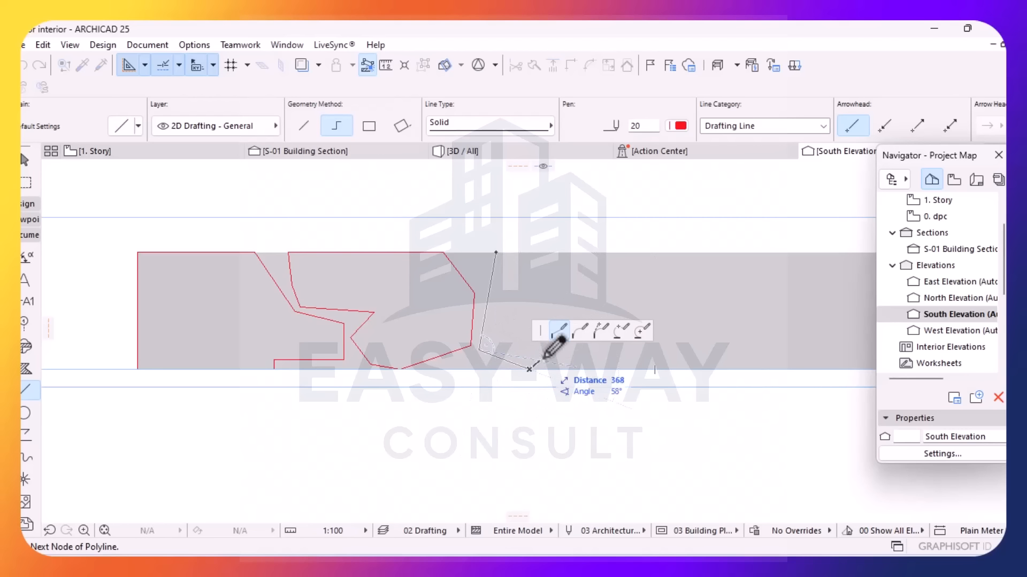
pyautogui.click(530, 369)
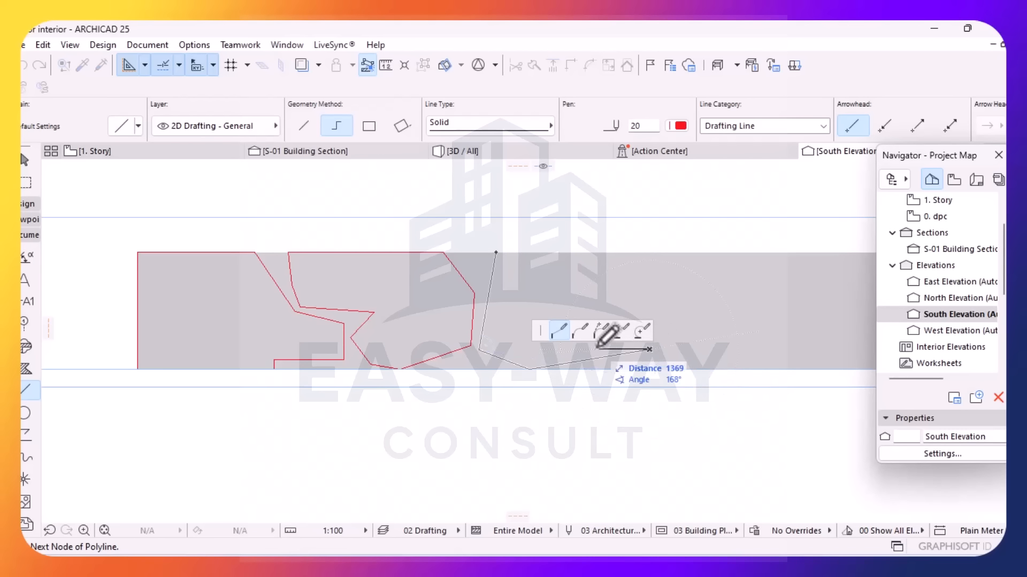
pyautogui.click(580, 331)
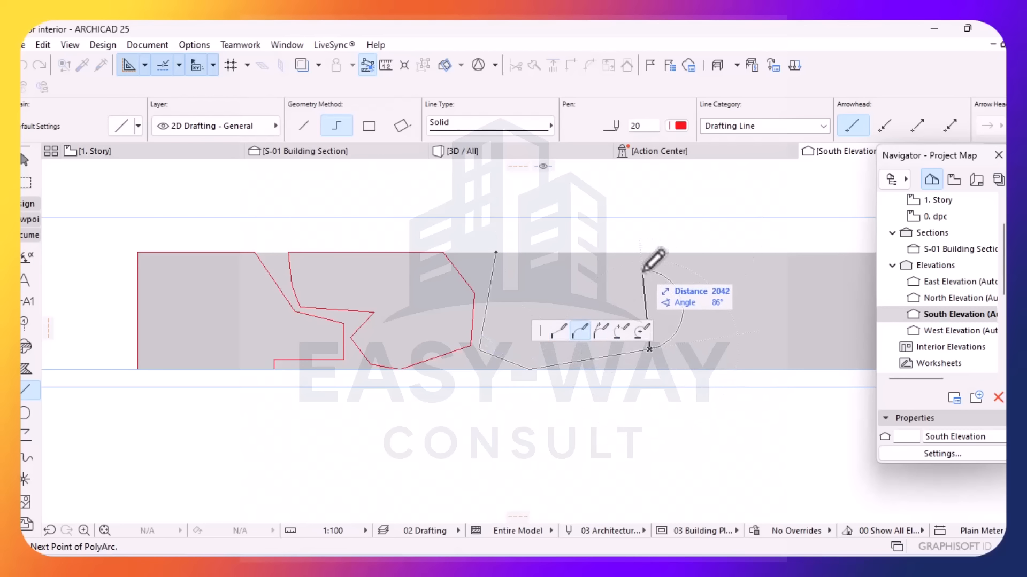
pyautogui.click(641, 270)
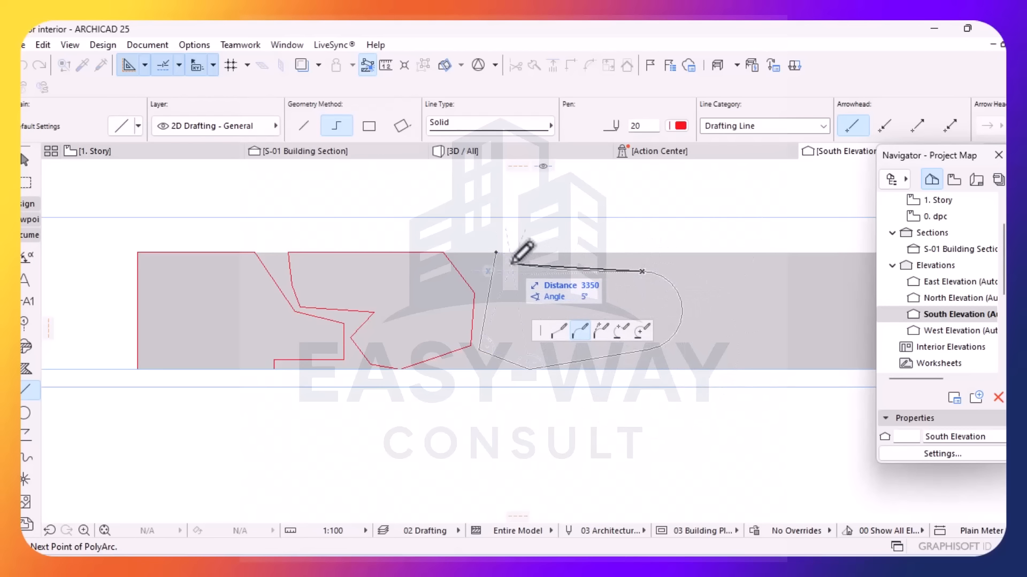
pyautogui.click(558, 331)
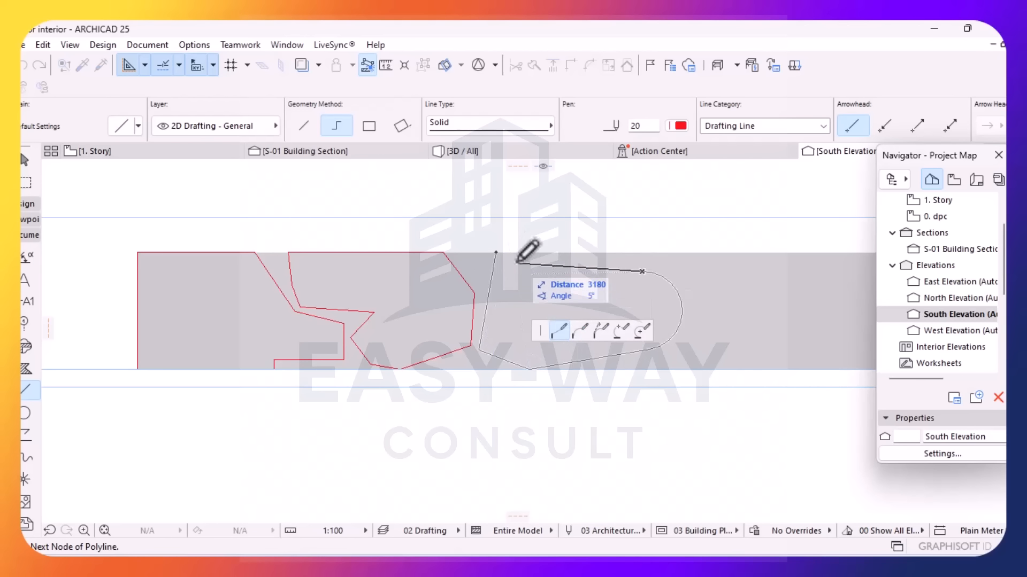
pyautogui.click(495, 252)
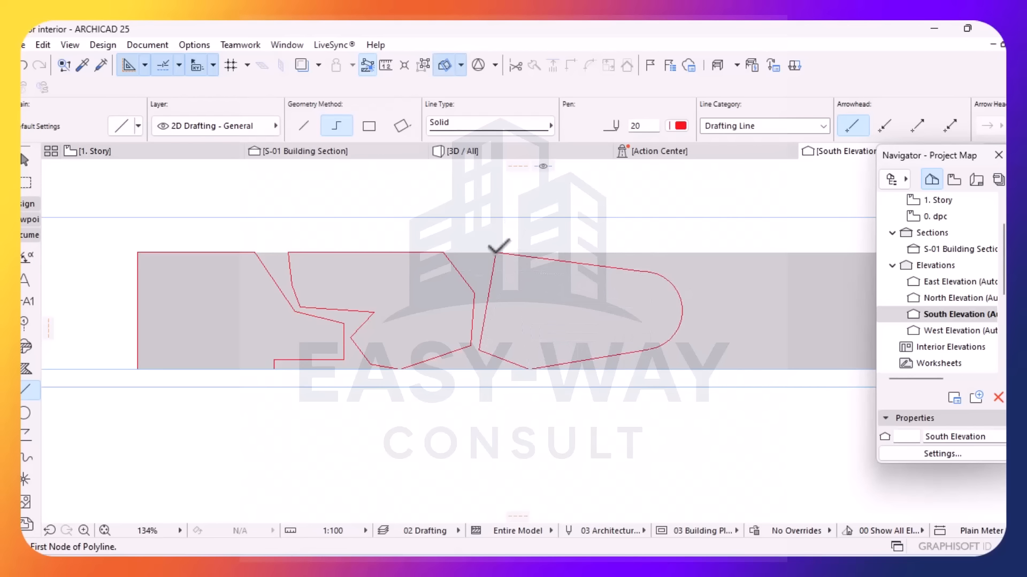
# - Draw a fourth closed polyline beside the rounded shape, with two arcs forming its curved lower left and straight segments along the base and right side
pyautogui.scroll(-5, 458, 358)
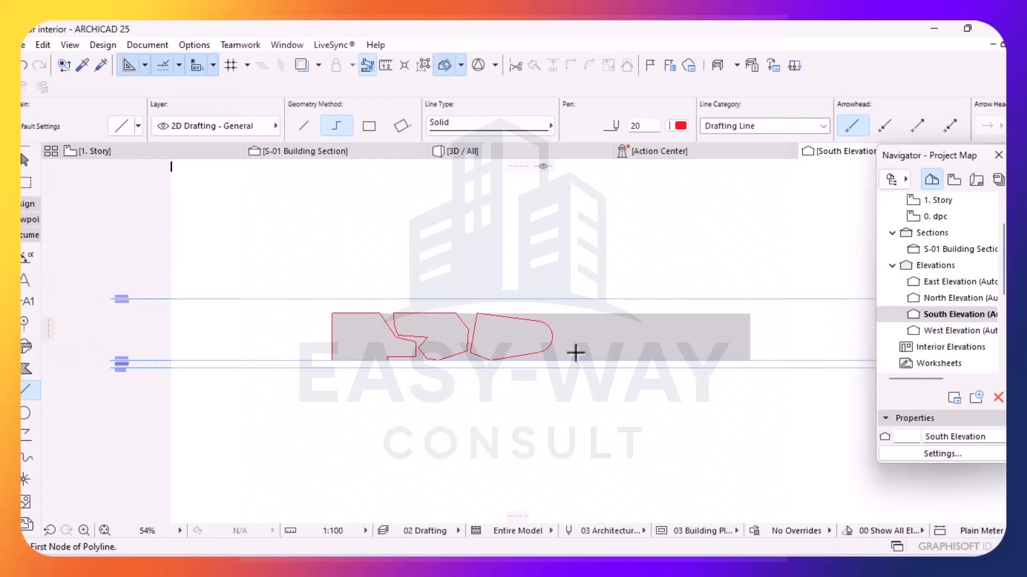
pyautogui.scroll(4, 566, 346)
pyautogui.scroll(1, 571, 318)
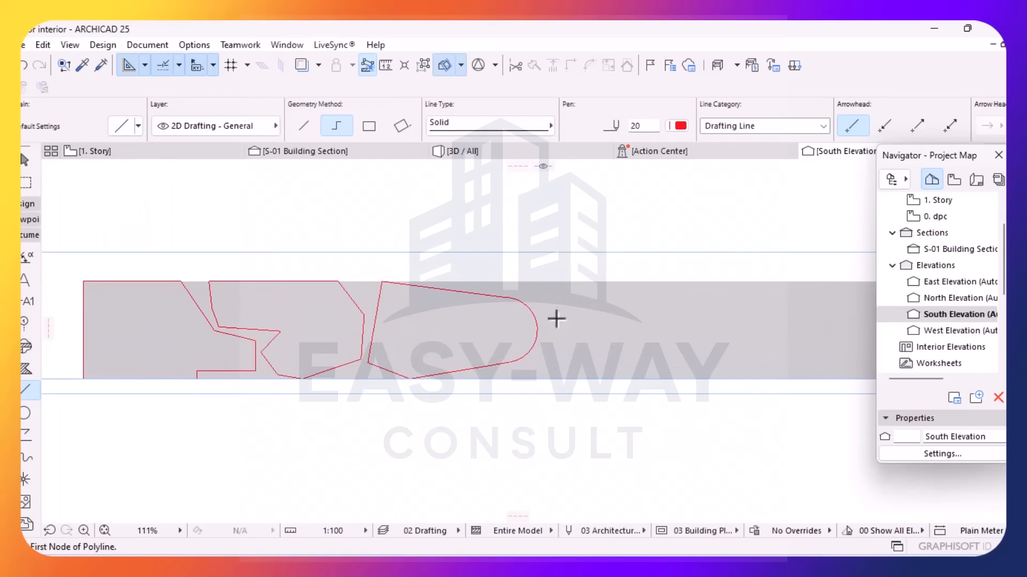
pyautogui.click(560, 282)
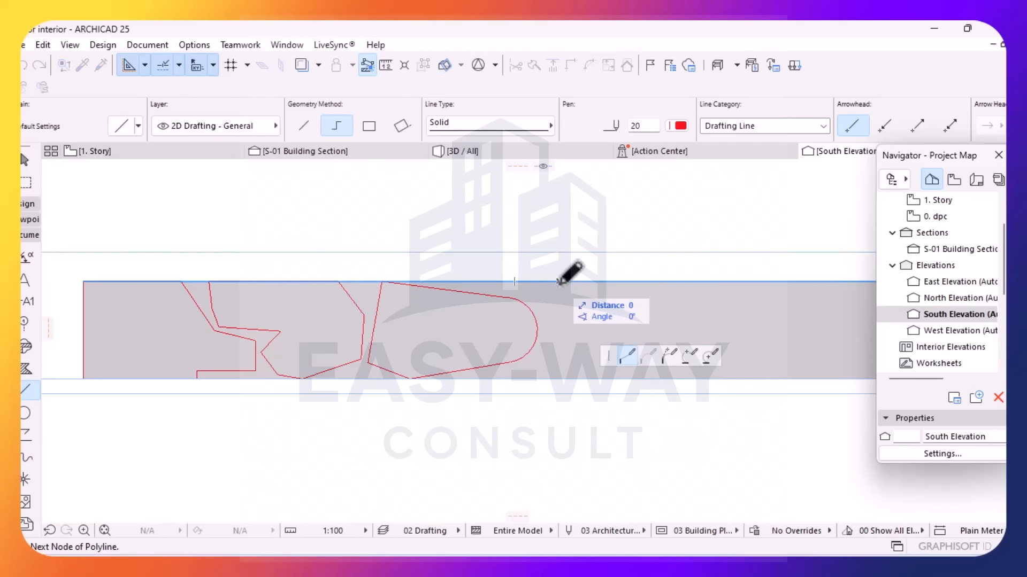
pyautogui.click(551, 313)
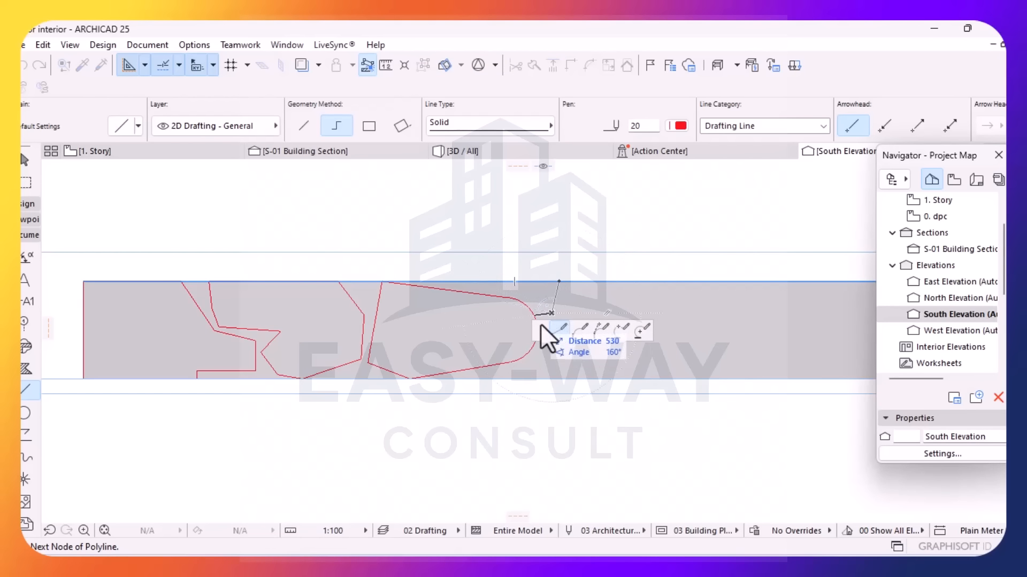
pyautogui.click(581, 330)
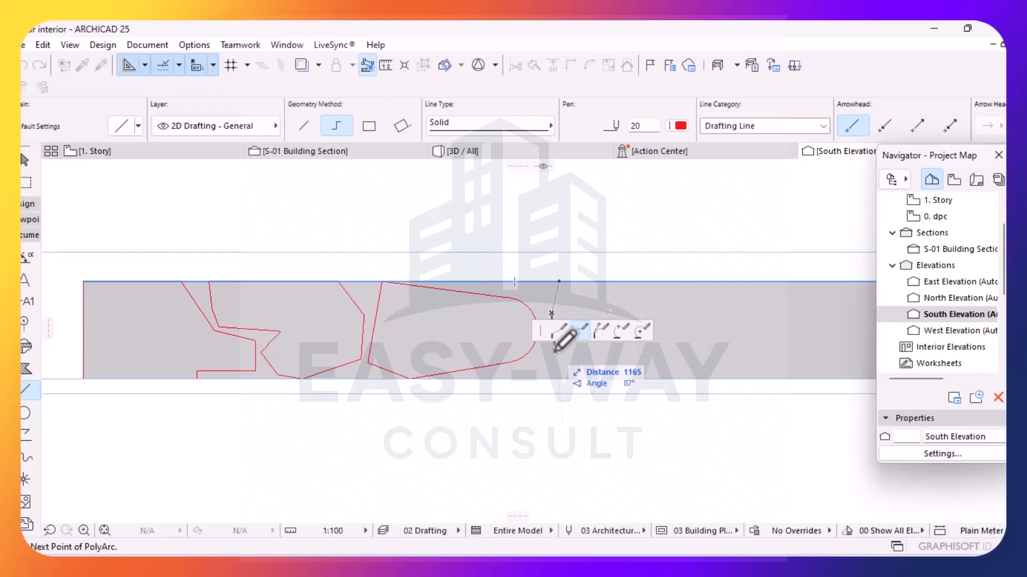
pyautogui.click(548, 357)
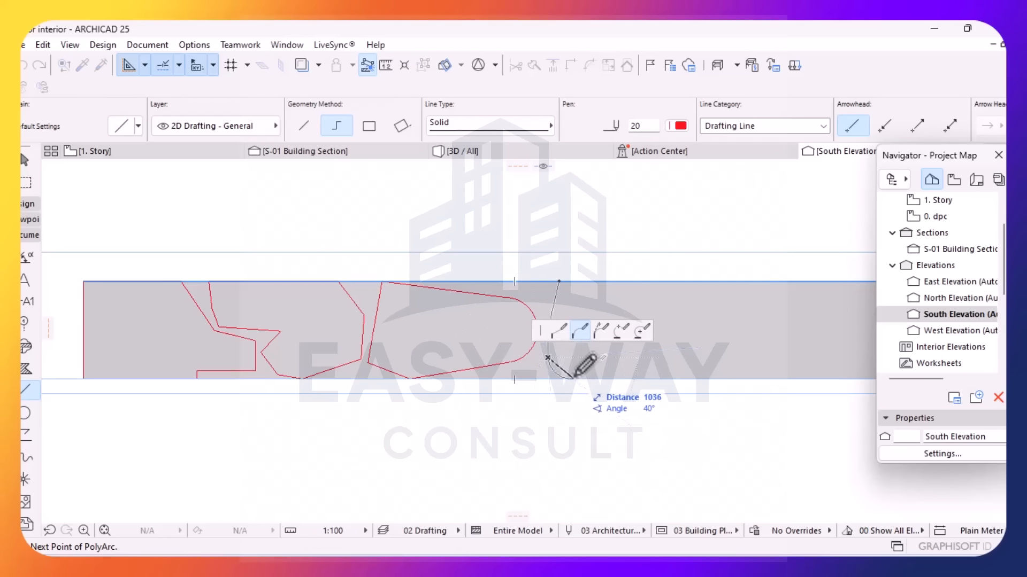
pyautogui.click(594, 356)
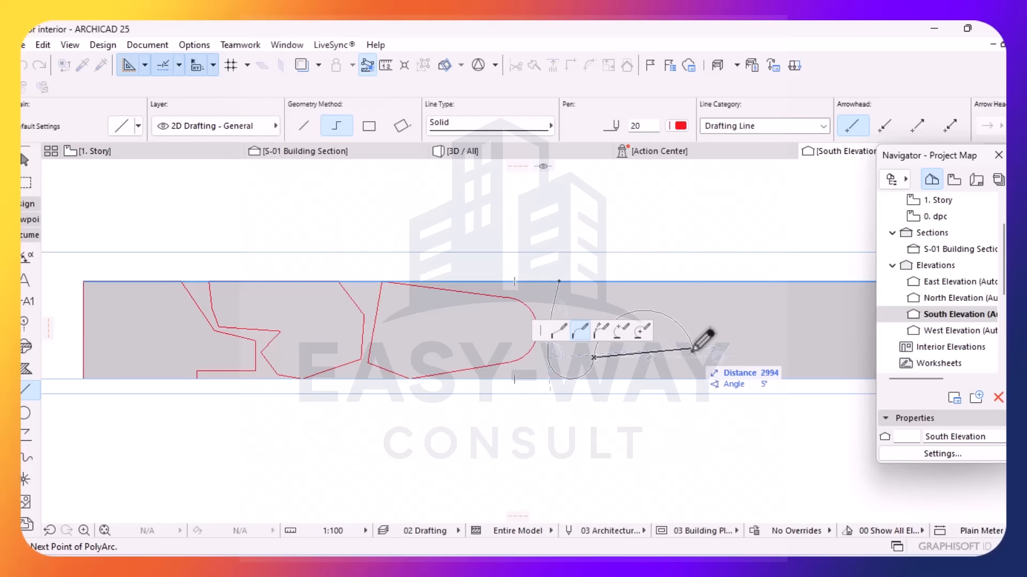
pyautogui.click(559, 333)
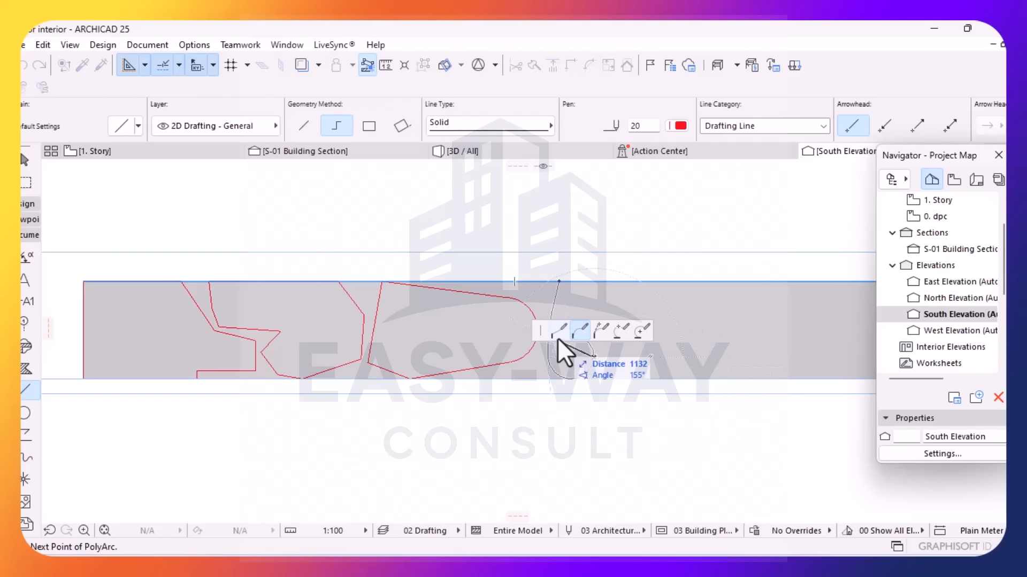
pyautogui.click(617, 378)
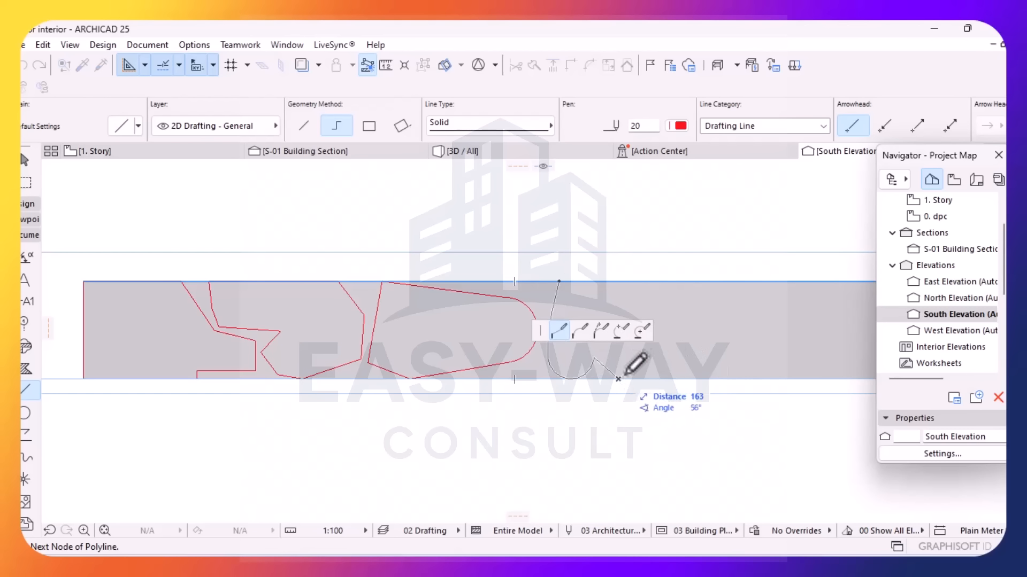
pyautogui.click(693, 379)
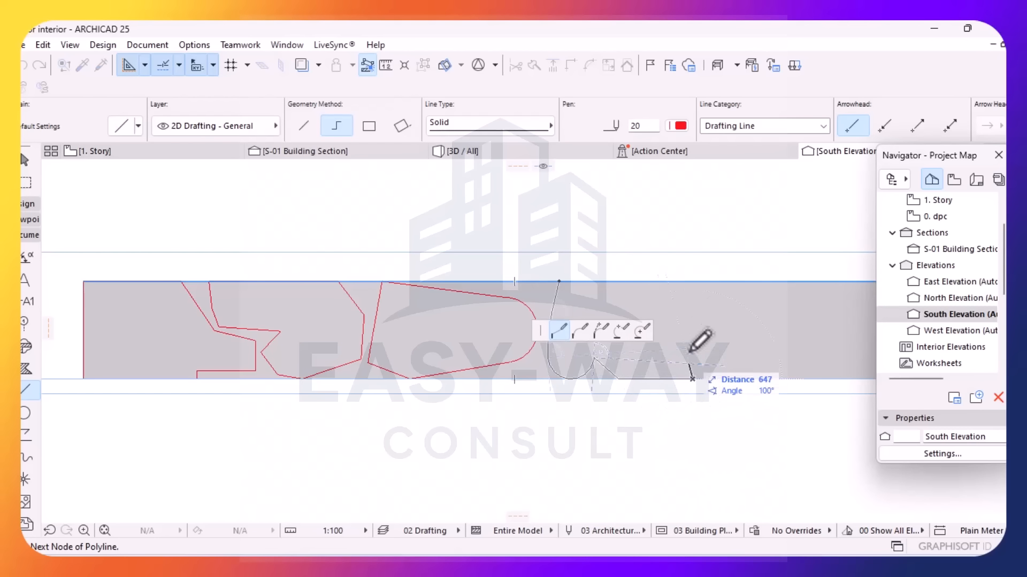
pyautogui.click(692, 321)
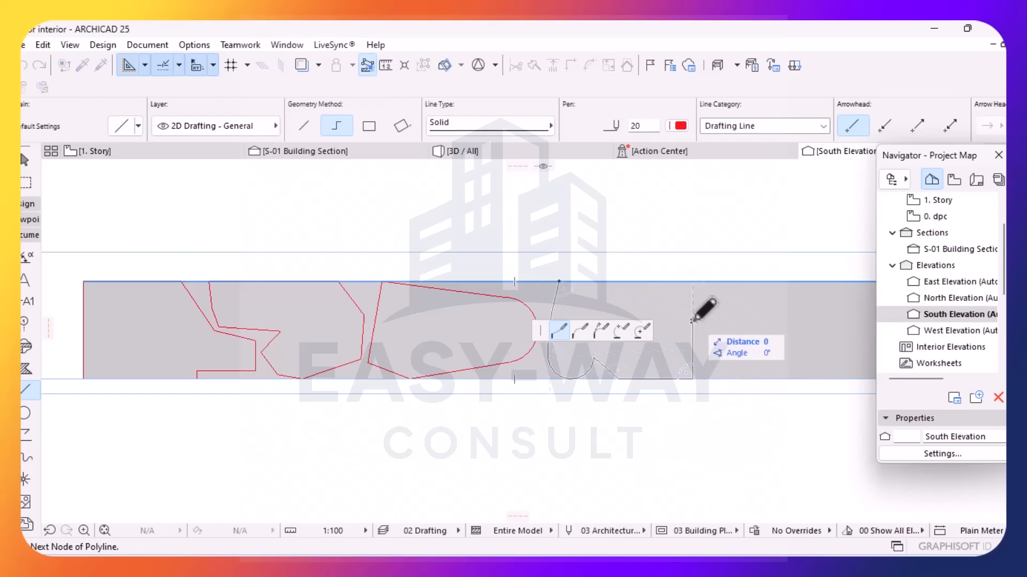
pyautogui.click(559, 282)
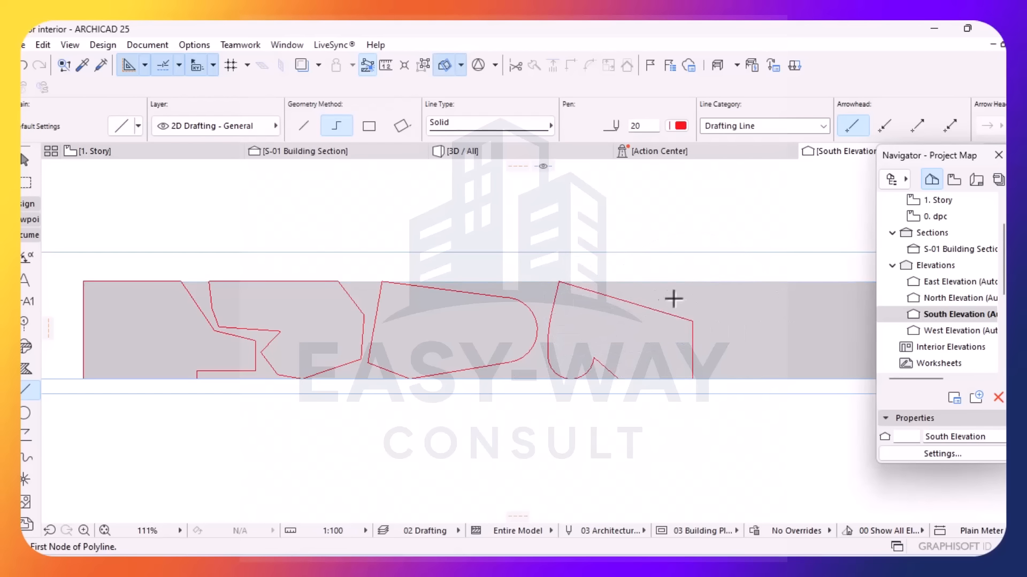
# - Draw a fifth closed polyline beside the fourth, a six-sided shape from the wall's top edge to its base with a bent left side
pyautogui.click(634, 282)
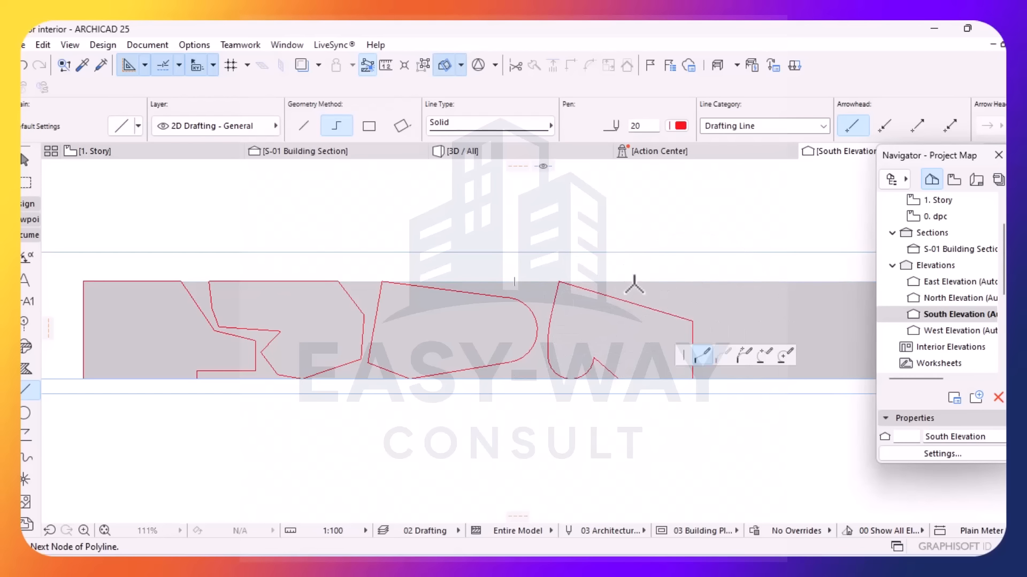
pyautogui.click(724, 311)
pyautogui.click(708, 362)
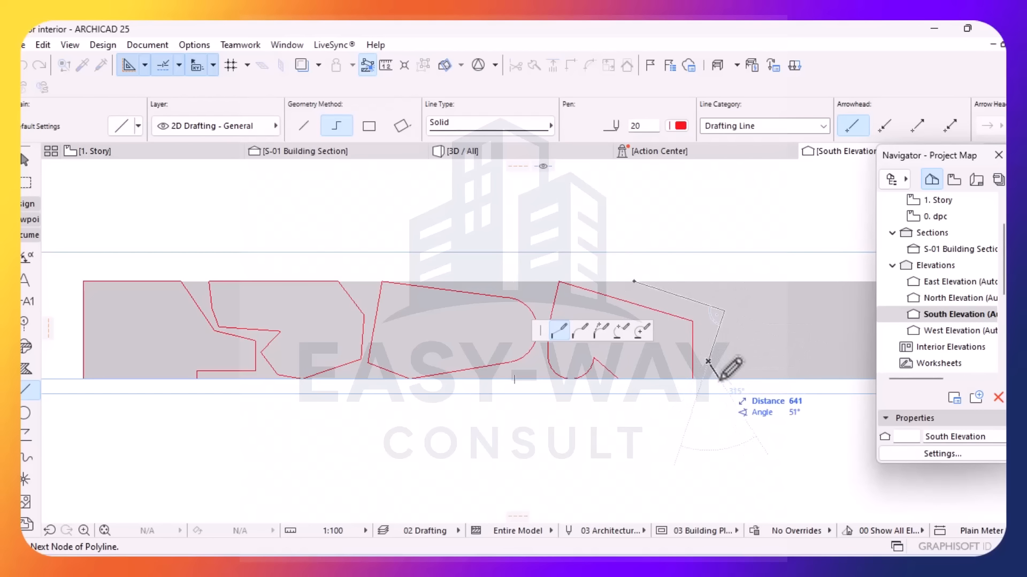
pyautogui.click(719, 379)
pyautogui.click(810, 379)
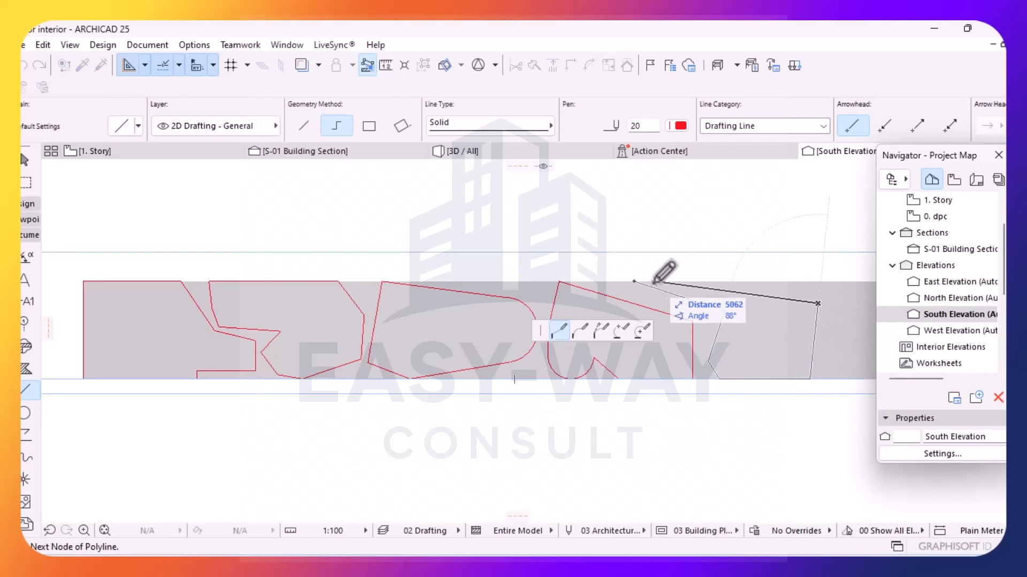
pyautogui.click(634, 280)
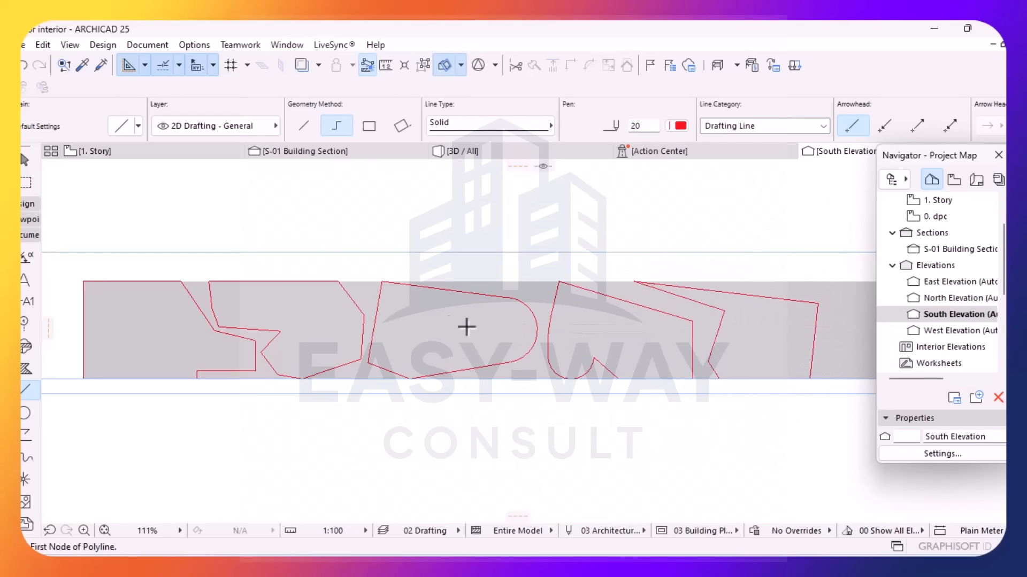
# - Trace the first, eight-sided outline at the wall's left end as a closed Morph polygon, including the notch at its base
pyautogui.scroll(-3, 466, 327)
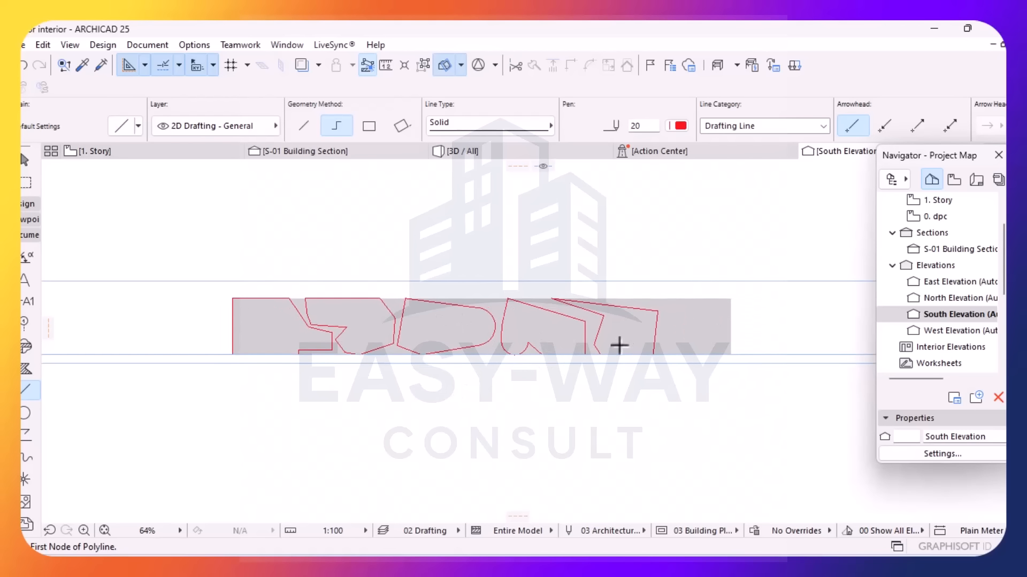
pyautogui.scroll(3, 620, 345)
pyautogui.scroll(-1, 654, 351)
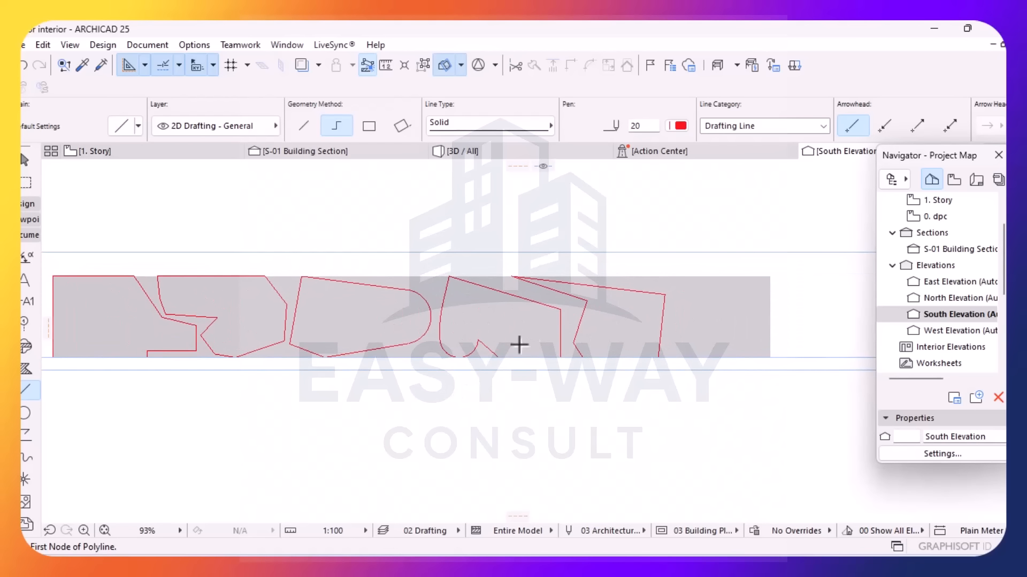
pyautogui.moveTo(560, 345); pyautogui.dragTo(608, 332, button='middle')
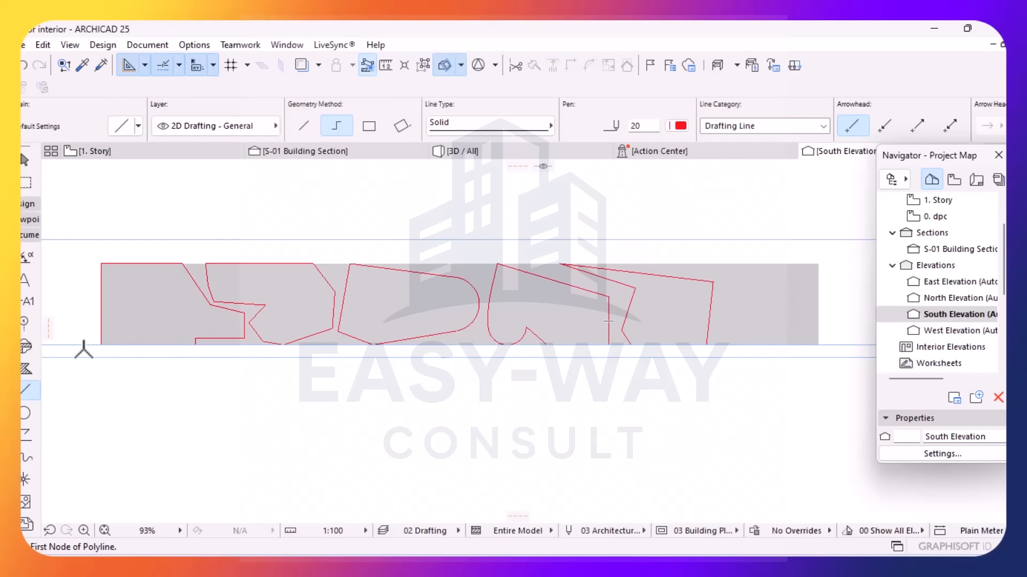
pyautogui.click(24, 210)
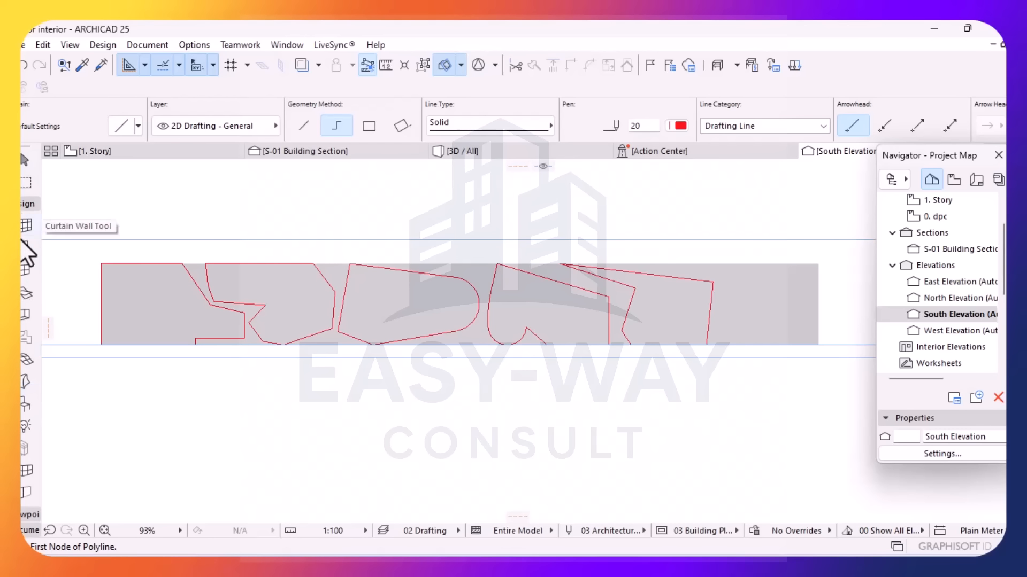
pyautogui.click(26, 380)
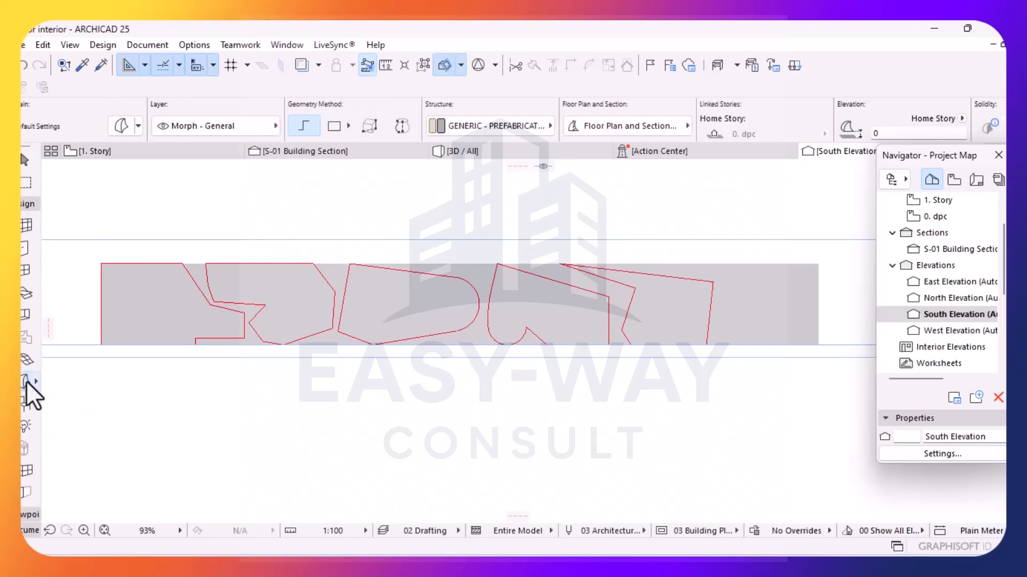
pyautogui.click(101, 263)
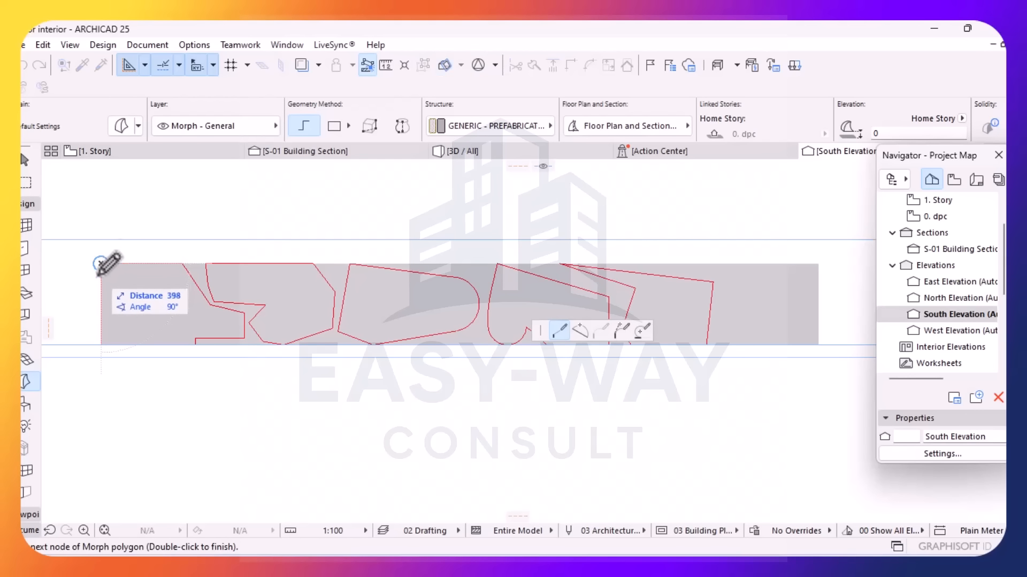
pyautogui.click(102, 345)
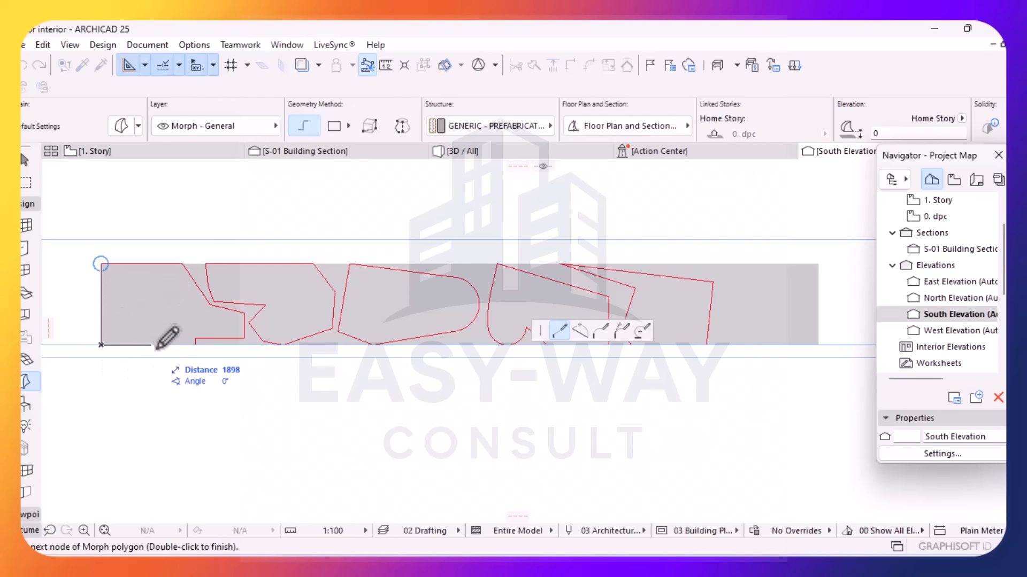
pyautogui.click(195, 345)
pyautogui.click(196, 338)
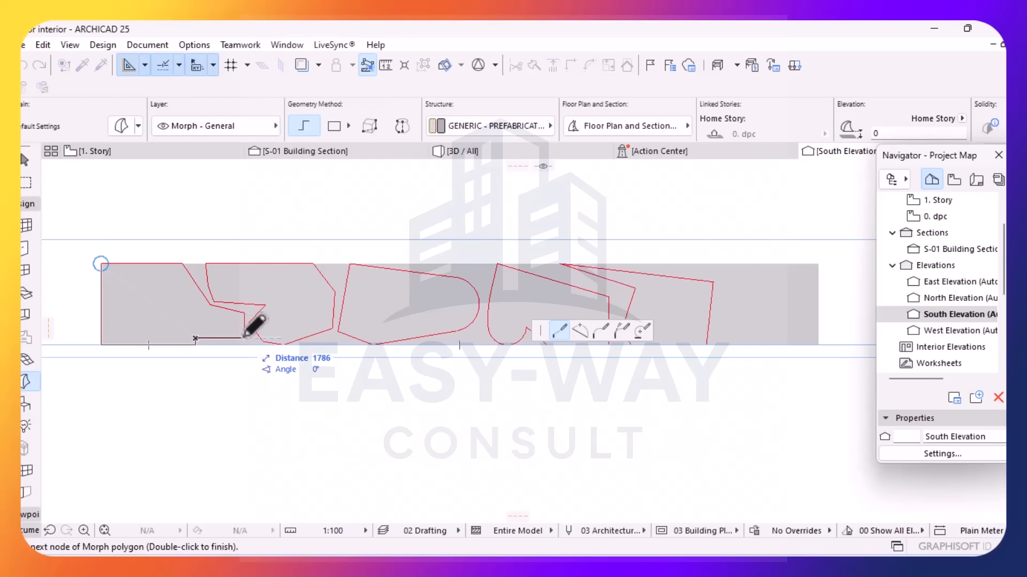
pyautogui.click(244, 338)
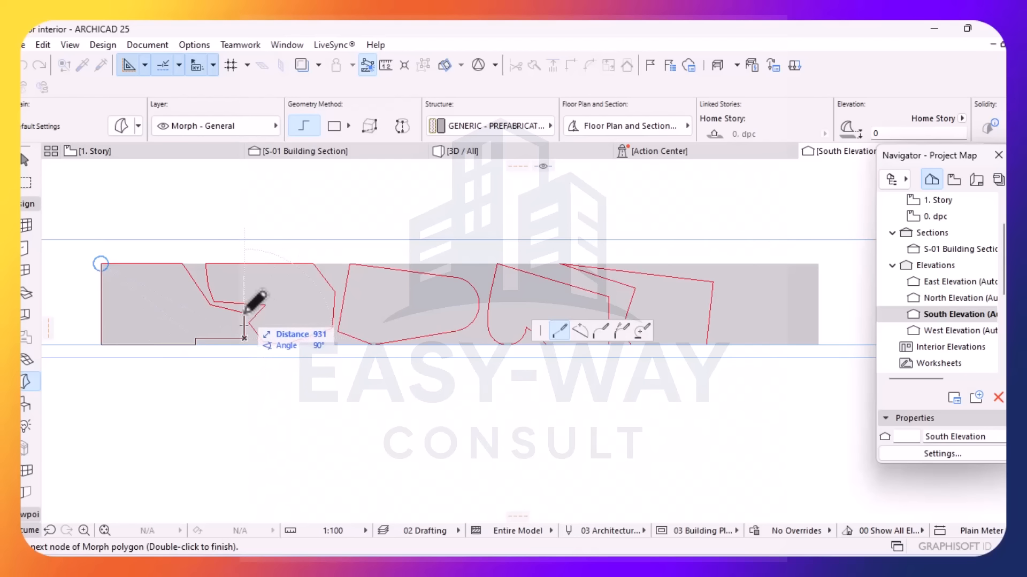
pyautogui.click(245, 313)
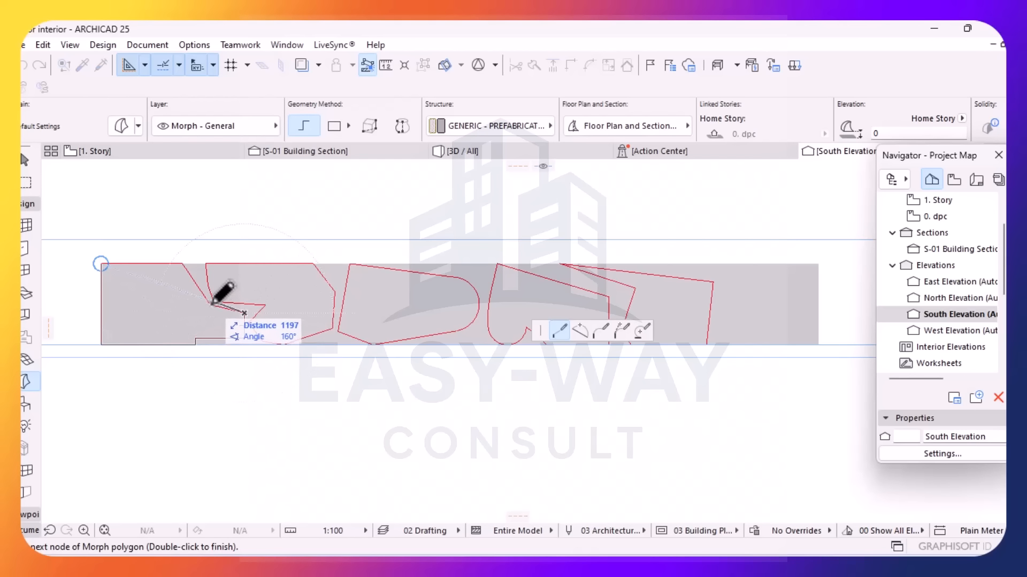
pyautogui.scroll(2, 214, 302)
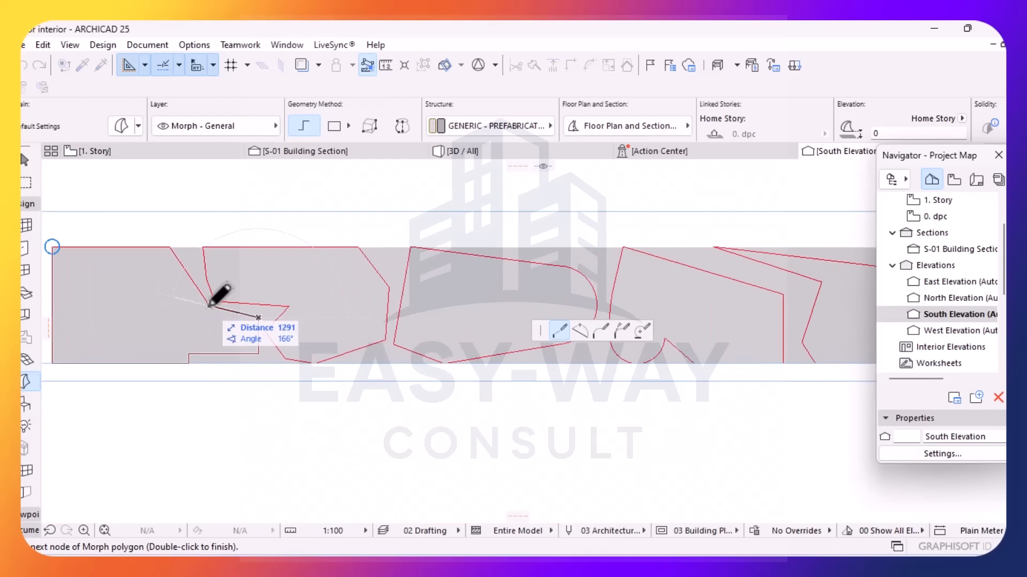
pyautogui.click(209, 305)
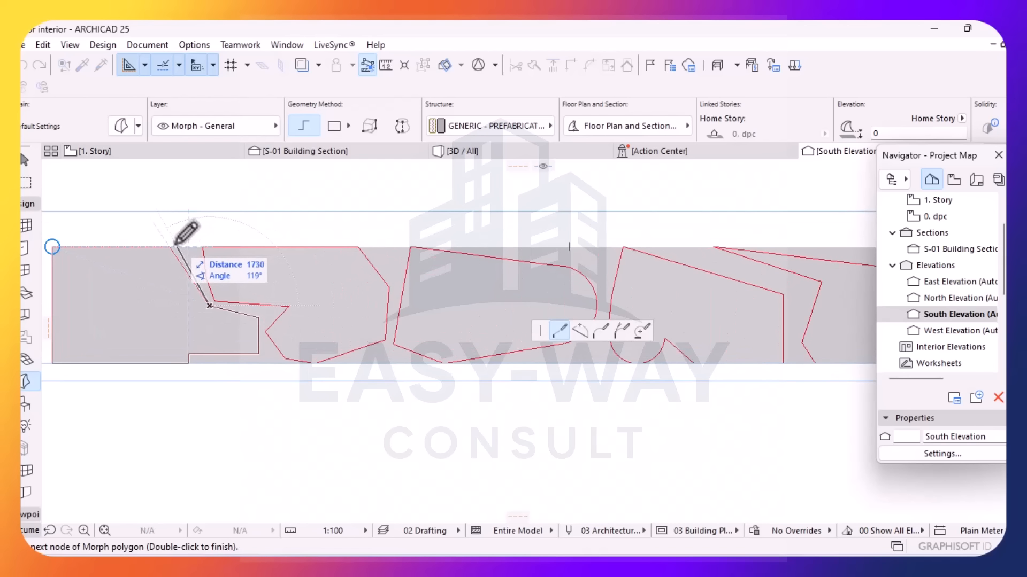
pyautogui.click(169, 247)
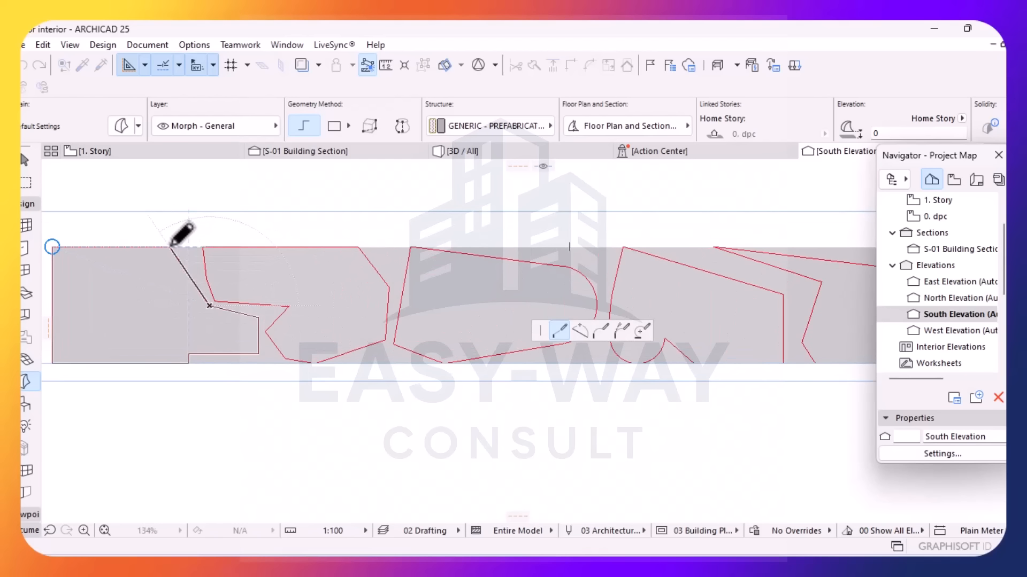
pyautogui.click(52, 247)
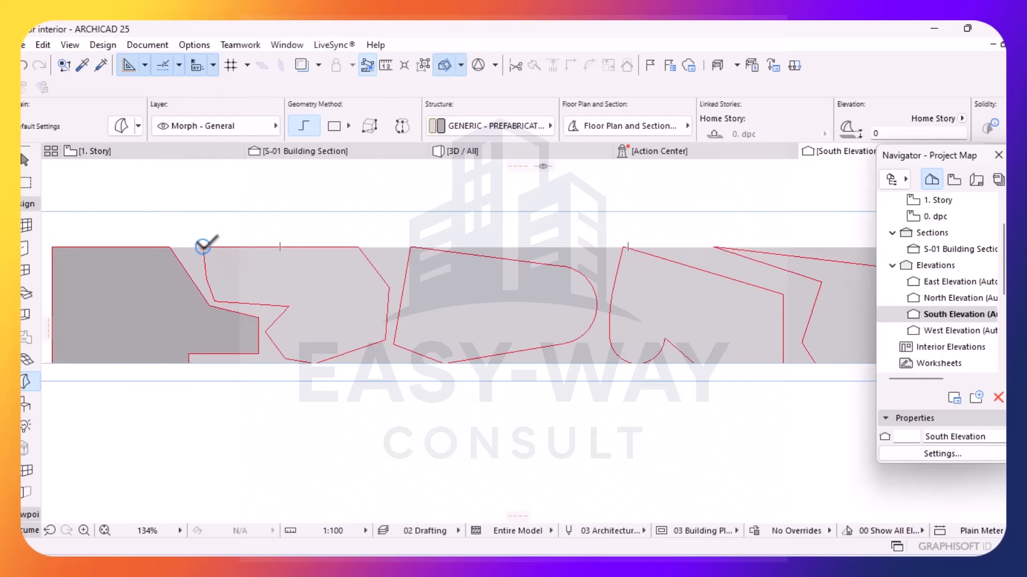
# - Trace the second, irregular ten-sided outline as a closed Morph polygon, following its inward notch on the left
pyautogui.click(203, 246)
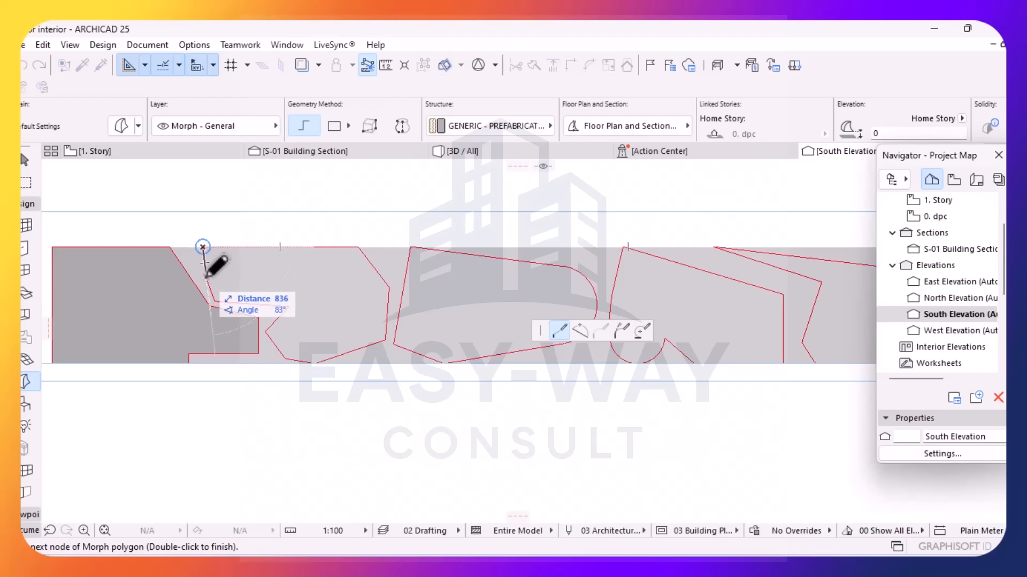
pyautogui.click(215, 301)
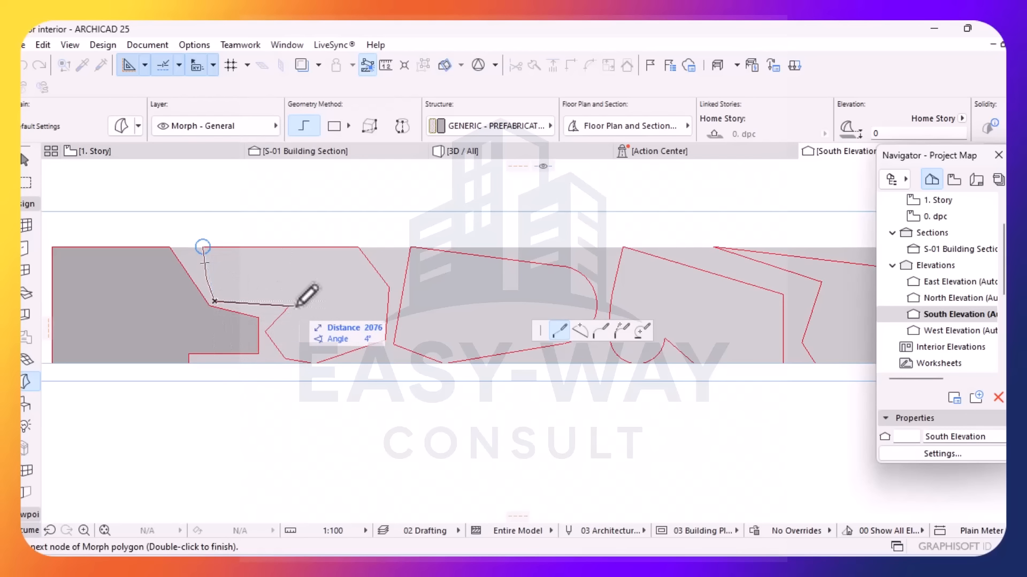
pyautogui.click(289, 307)
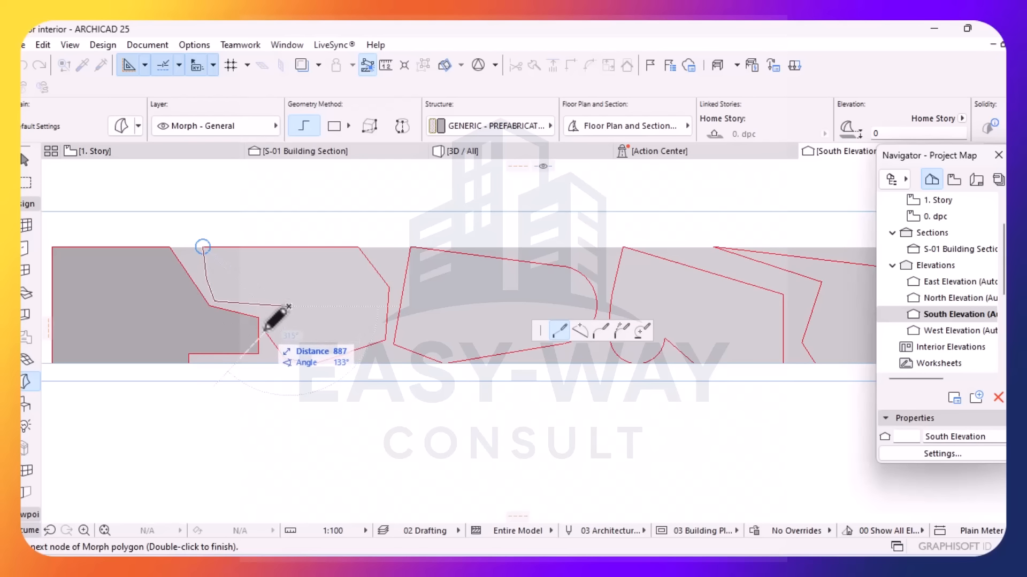
pyautogui.click(264, 331)
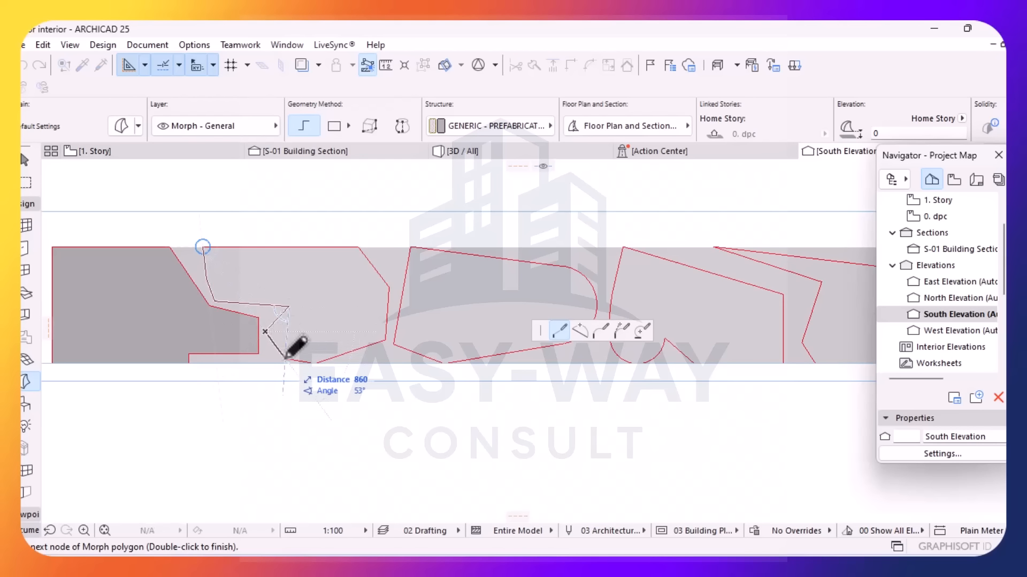
pyautogui.click(286, 358)
pyautogui.click(314, 363)
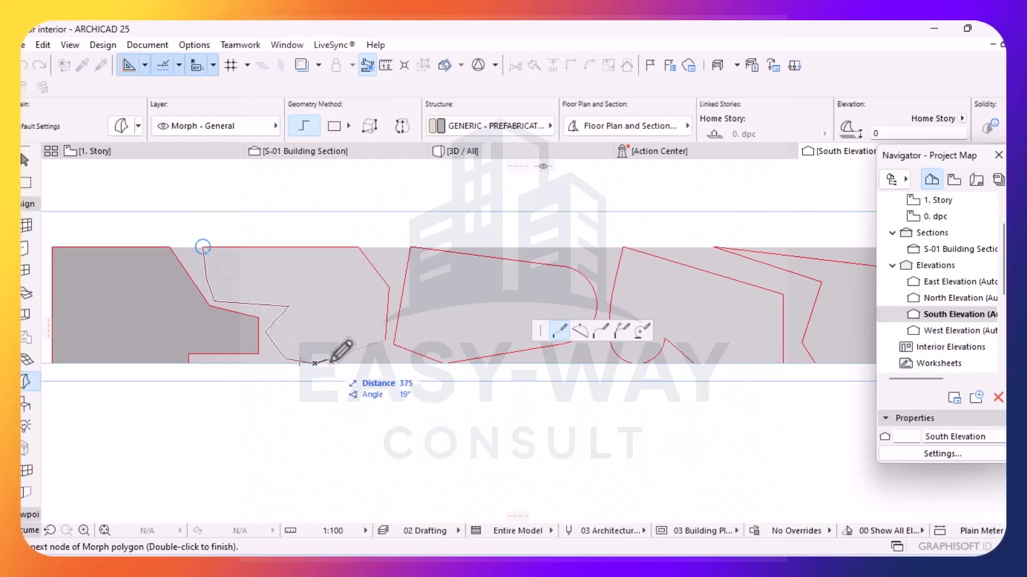
pyautogui.click(385, 339)
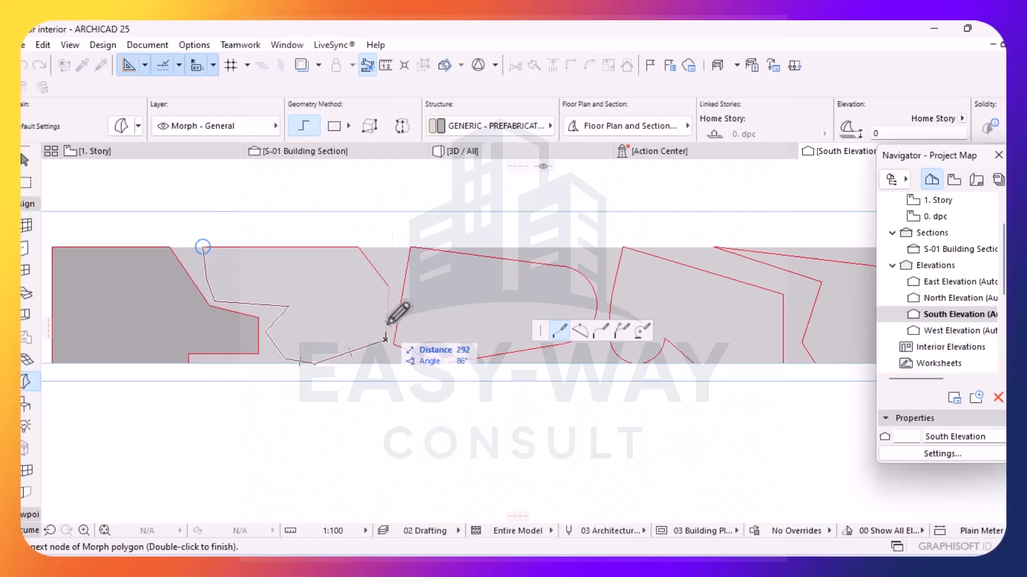
pyautogui.click(389, 287)
pyautogui.click(358, 247)
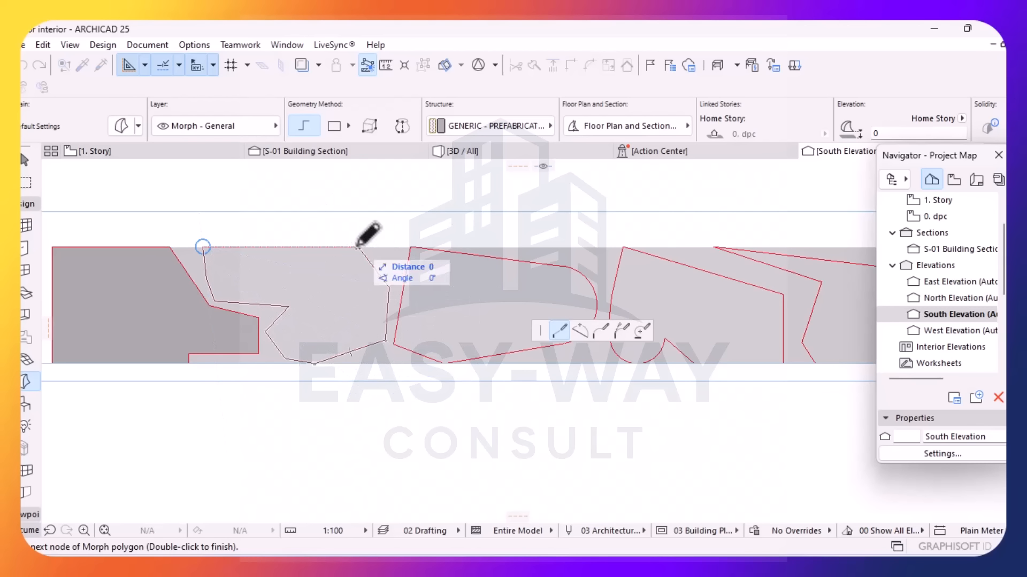
pyautogui.click(203, 247)
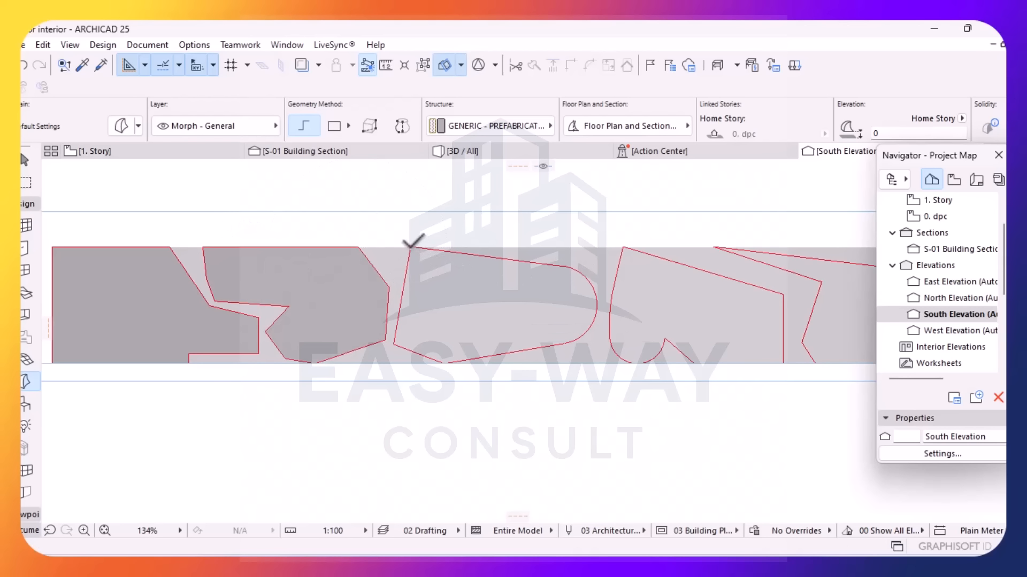
# - Trace the third outline as a closed Morph polygon, using straight segments and a three-point arc for its rounded right end
pyautogui.click(410, 247)
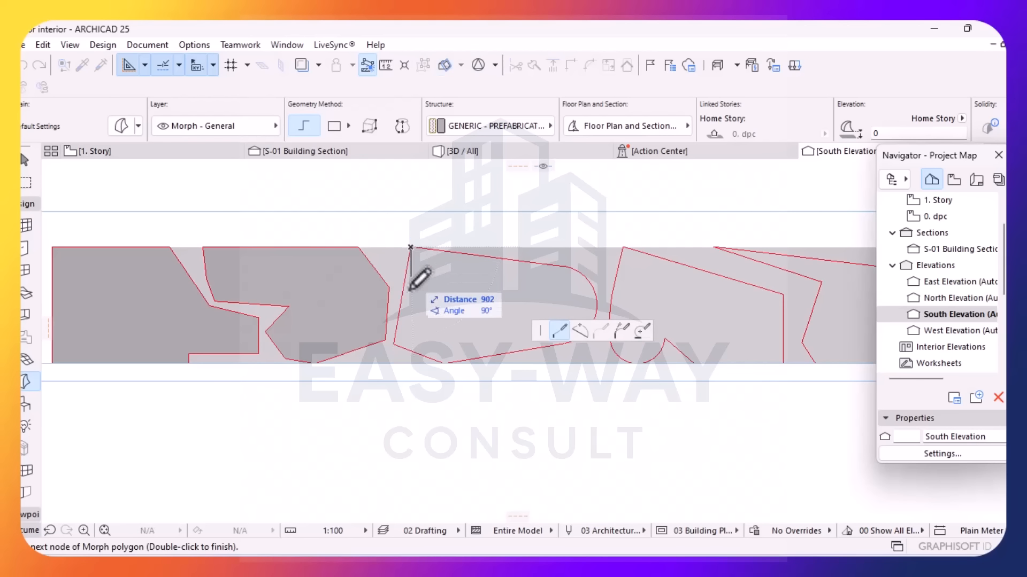
pyautogui.click(394, 344)
pyautogui.click(444, 363)
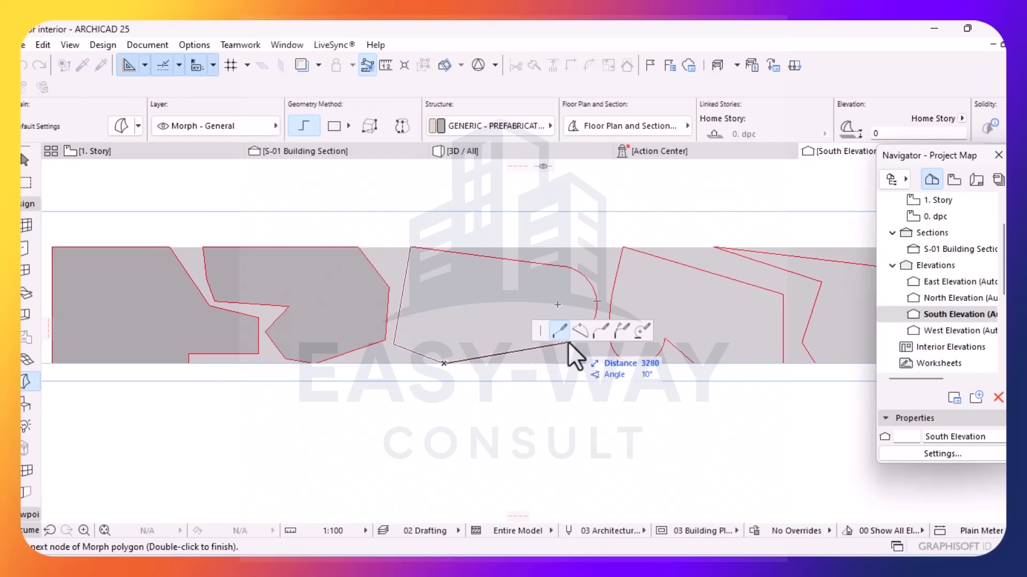
pyautogui.scroll(3, 574, 345)
pyautogui.scroll(3, 556, 342)
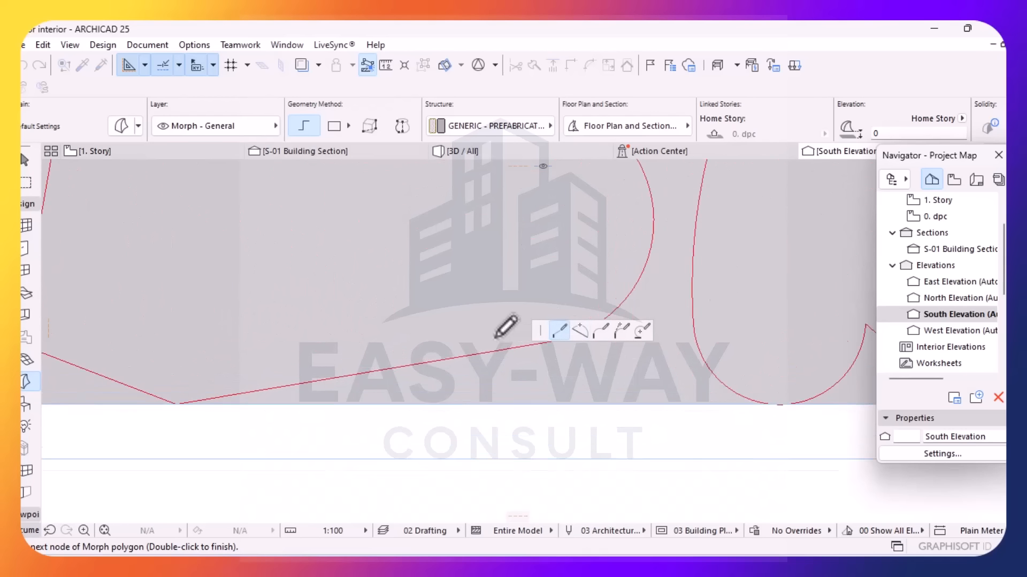
pyautogui.click(567, 347)
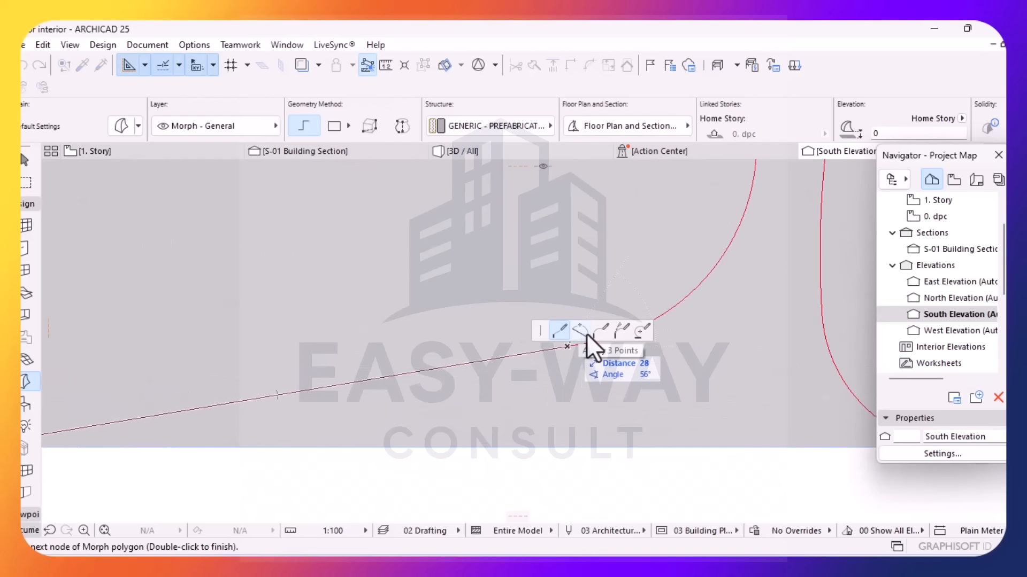
pyautogui.click(581, 332)
pyautogui.scroll(-5, 638, 352)
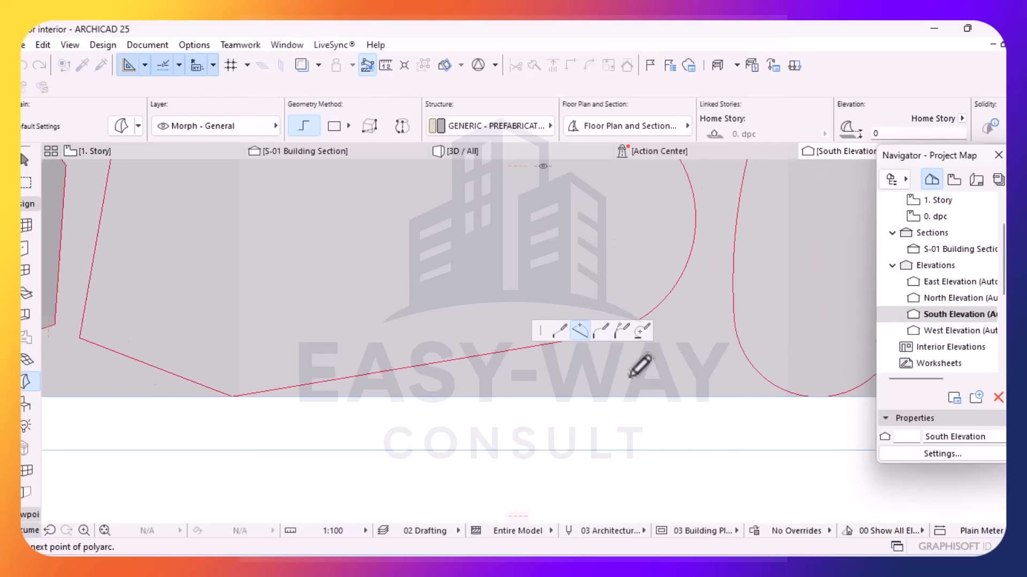
pyautogui.scroll(-2, 639, 332)
pyautogui.click(613, 257)
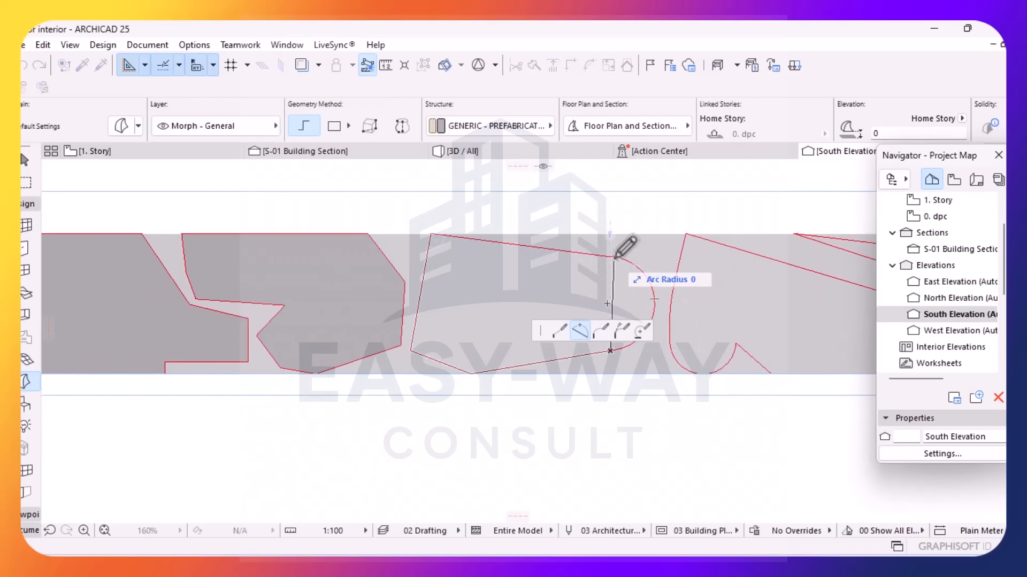
pyautogui.click(646, 272)
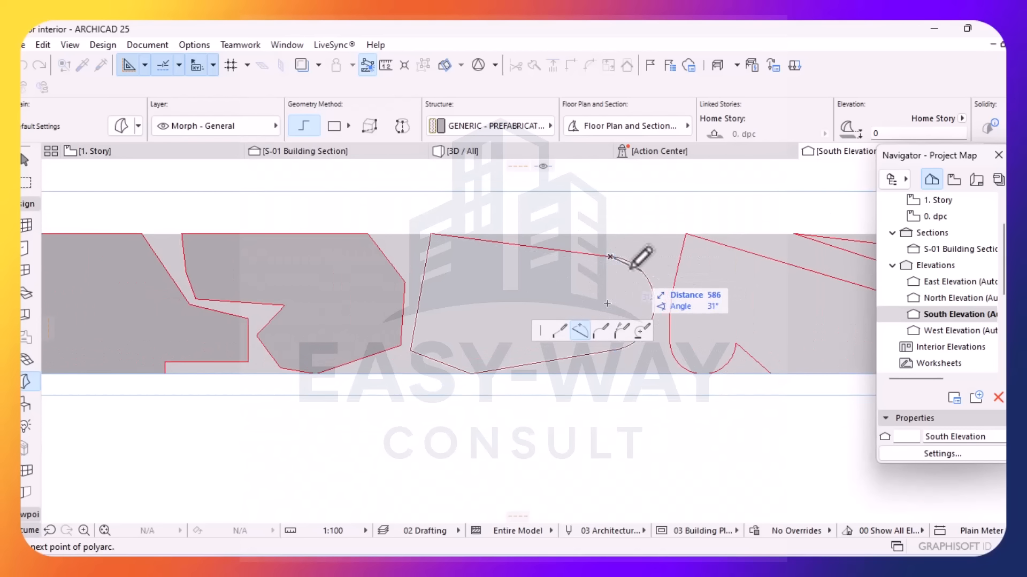
pyautogui.click(556, 334)
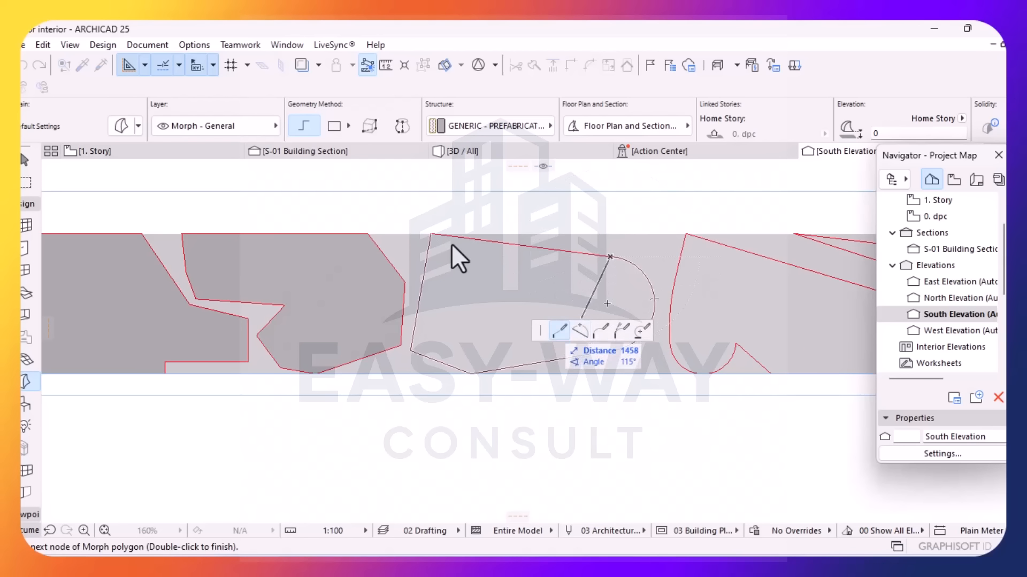
pyautogui.click(431, 235)
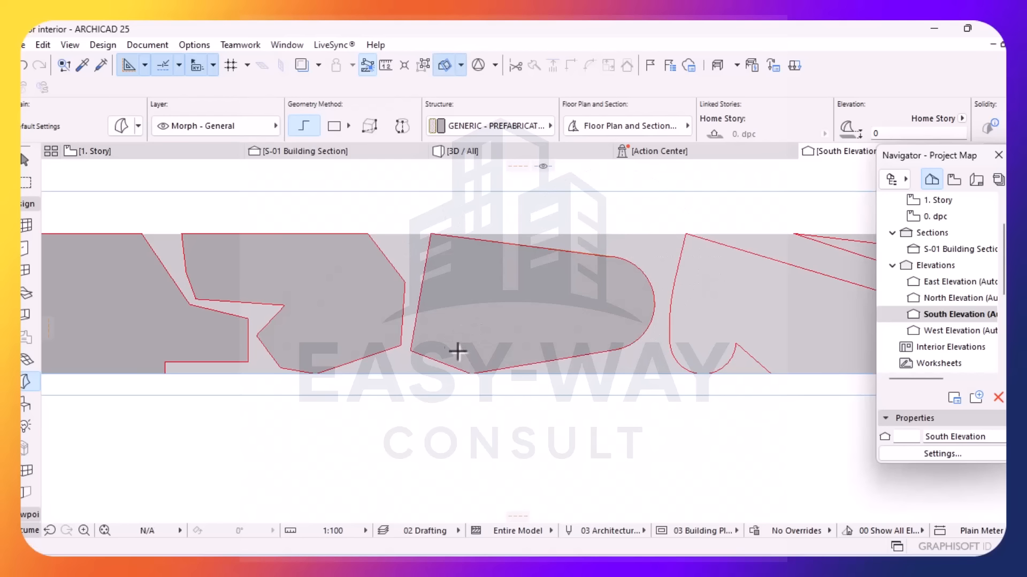
# - Start a Morph polygon on the fourth outline, tracing its left side with straight segments and its rounded base with an arc
pyautogui.scroll(-4, 582, 348)
pyautogui.scroll(3, 550, 321)
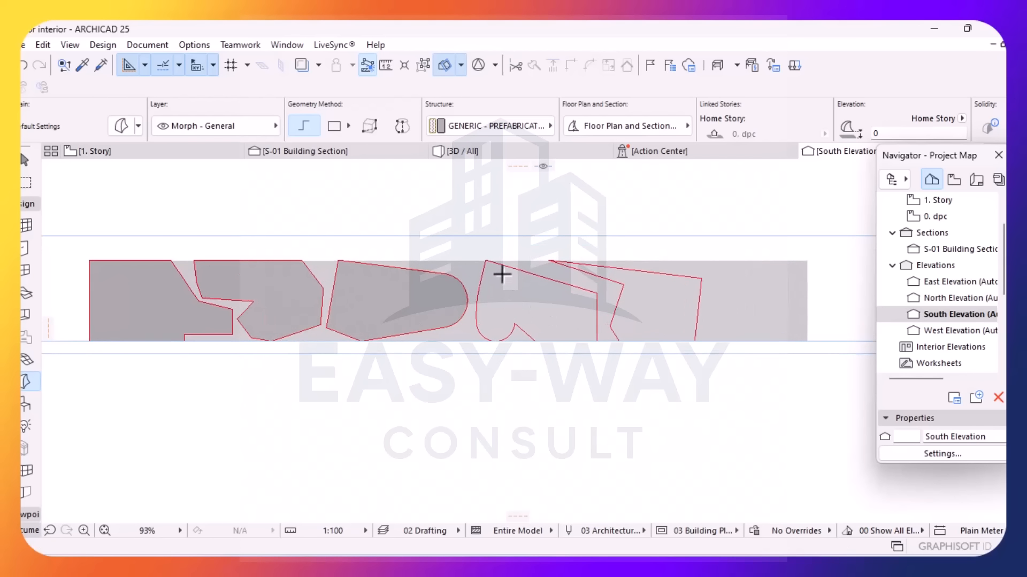
pyautogui.scroll(3, 484, 260)
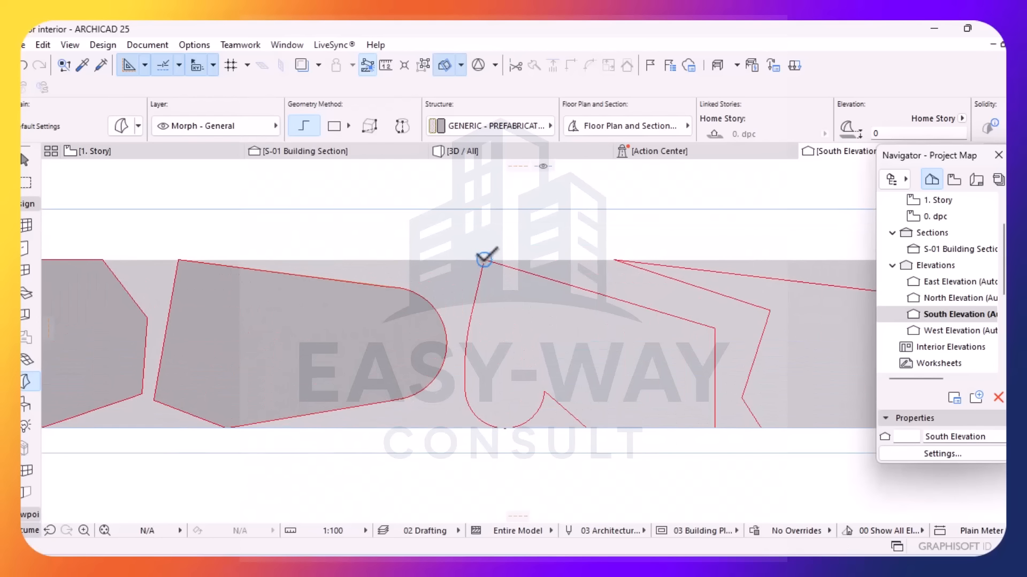
pyautogui.click(483, 259)
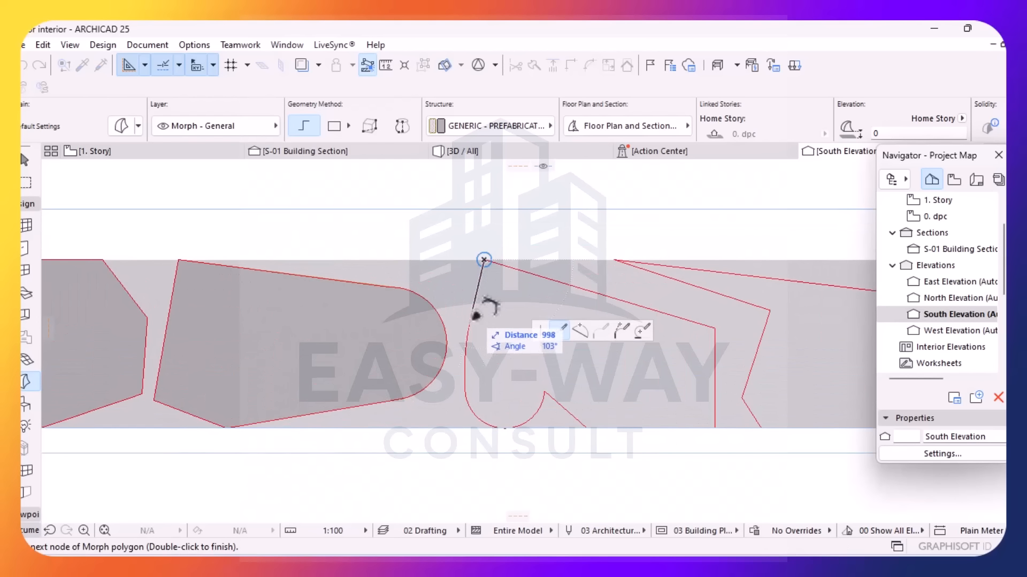
pyautogui.click(467, 343)
pyautogui.click(579, 332)
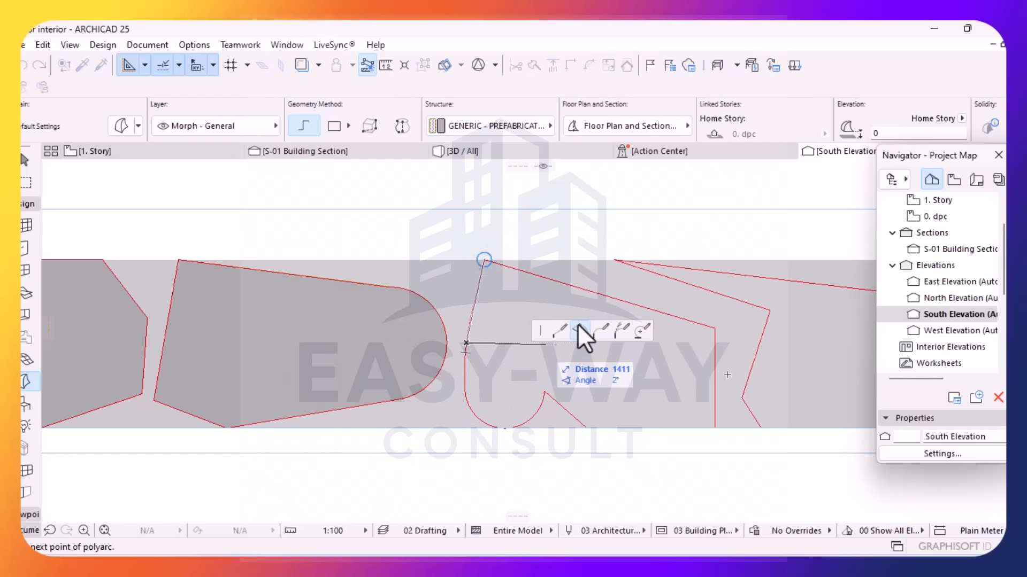
pyautogui.click(559, 330)
pyautogui.click(465, 393)
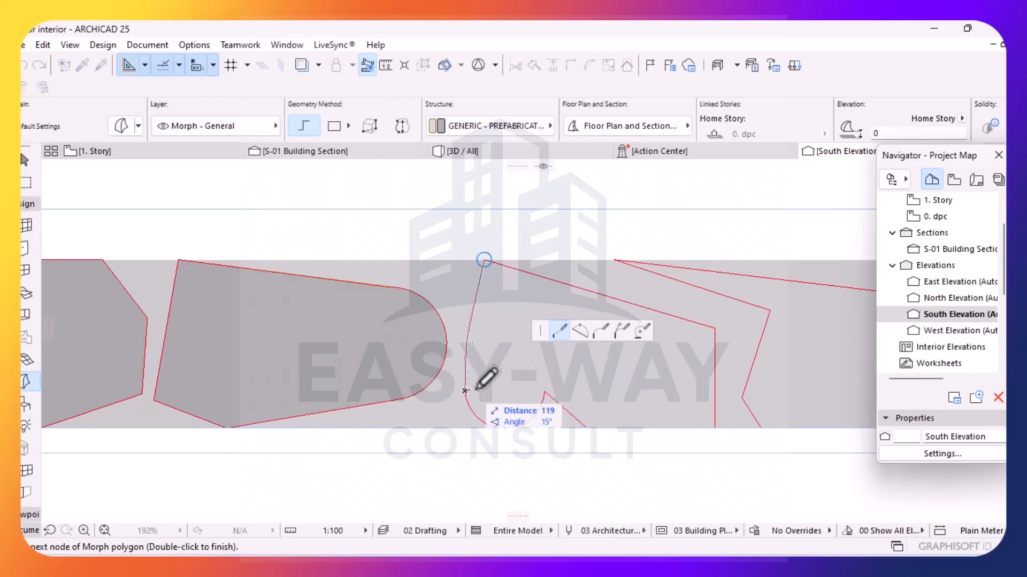
pyautogui.click(580, 330)
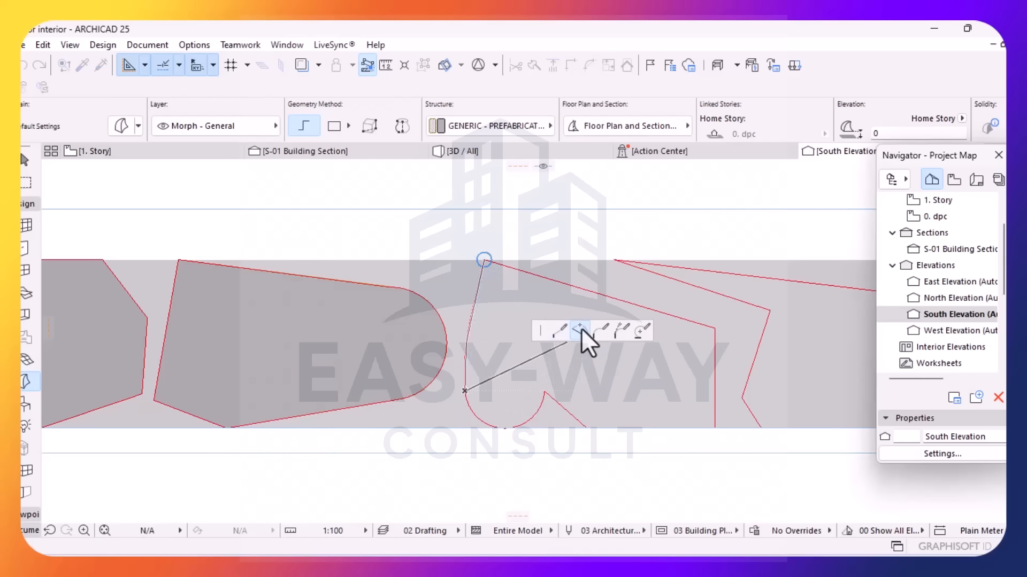
pyautogui.click(544, 392)
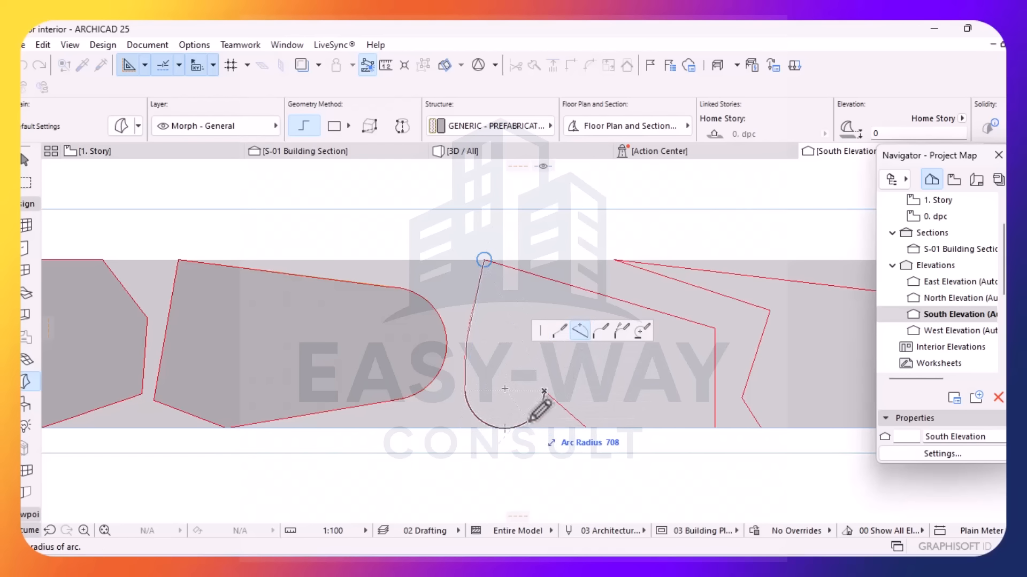
pyautogui.click(529, 420)
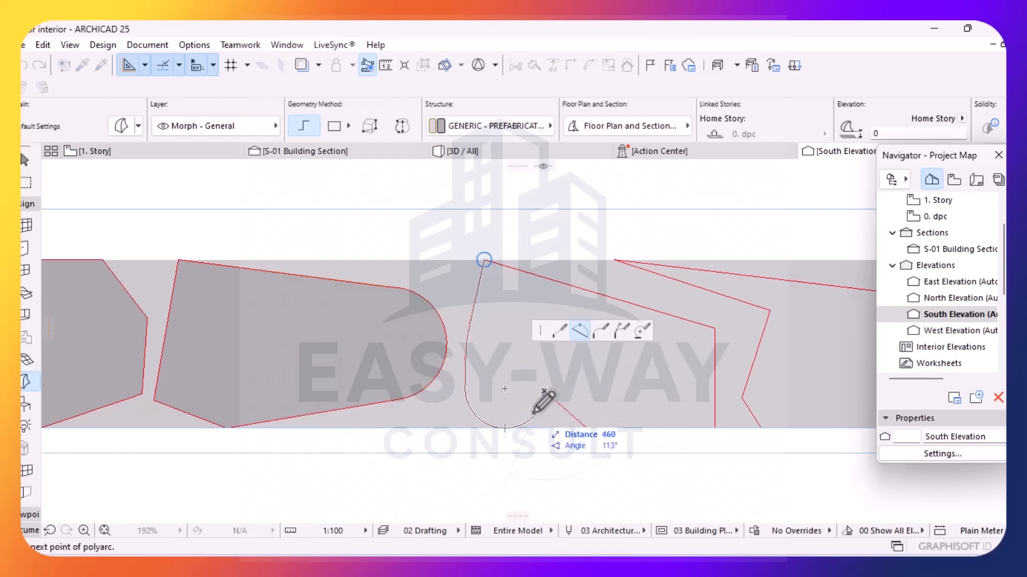
# - Close the fourth Morph polygon with straight segments along the notch, base, right side and sloping top edge
pyautogui.click(560, 334)
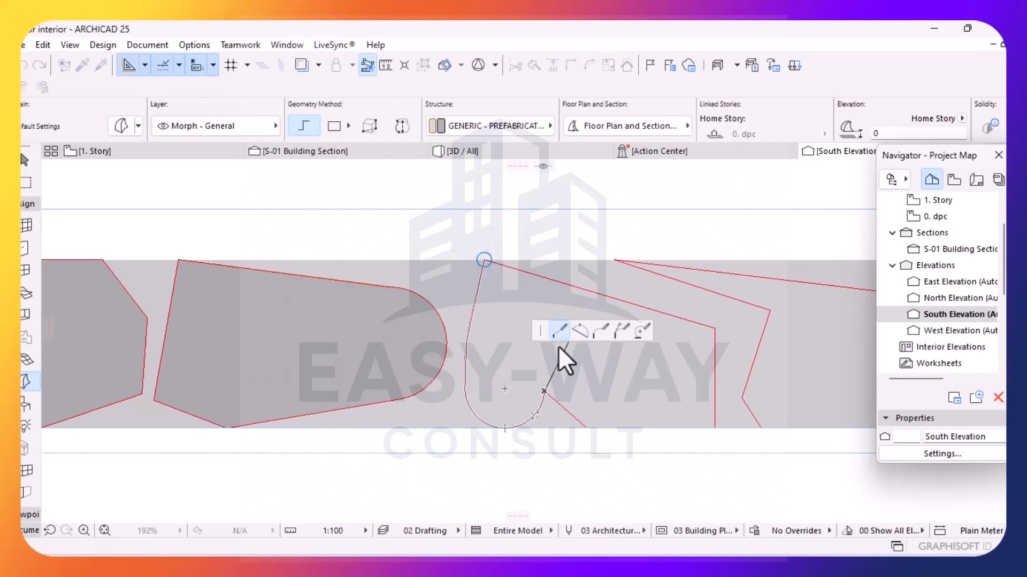
pyautogui.click(587, 428)
pyautogui.click(715, 428)
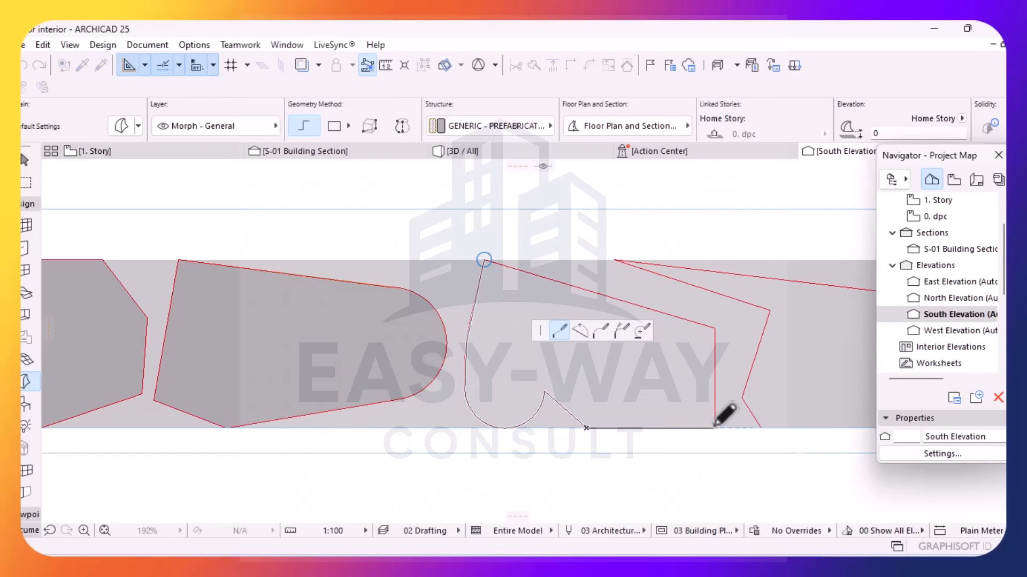
pyautogui.click(716, 327)
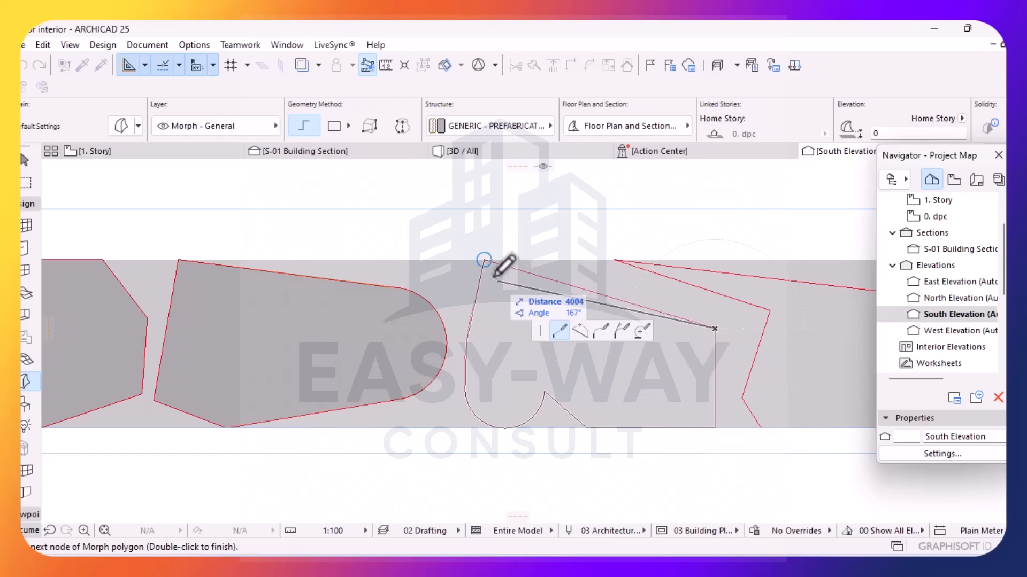
pyautogui.click(483, 261)
pyautogui.scroll(-5, 552, 335)
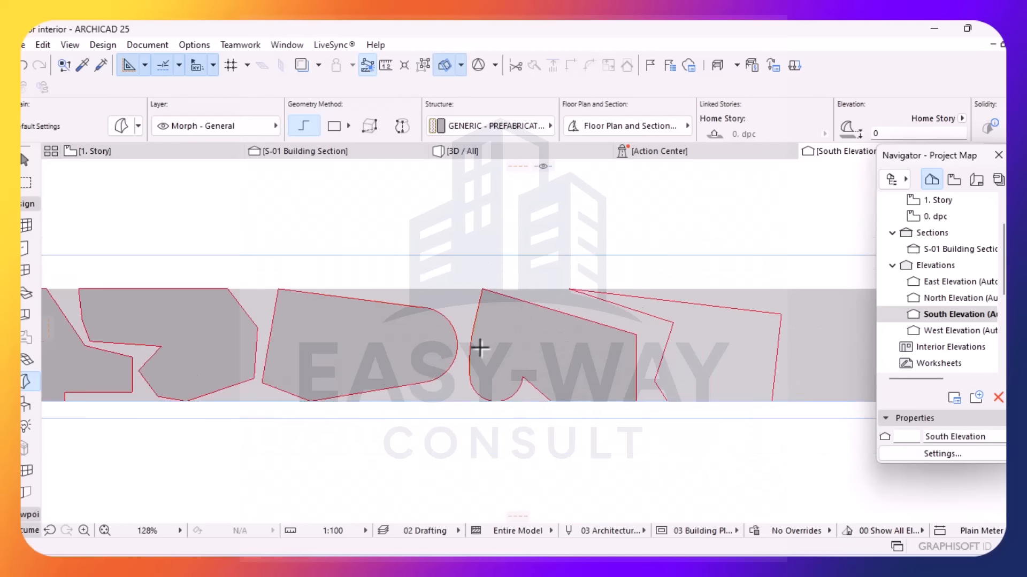
# - Trace the fifth, six-sided outline as a closed Morph polygon, following its bent left side
pyautogui.scroll(4, 568, 339)
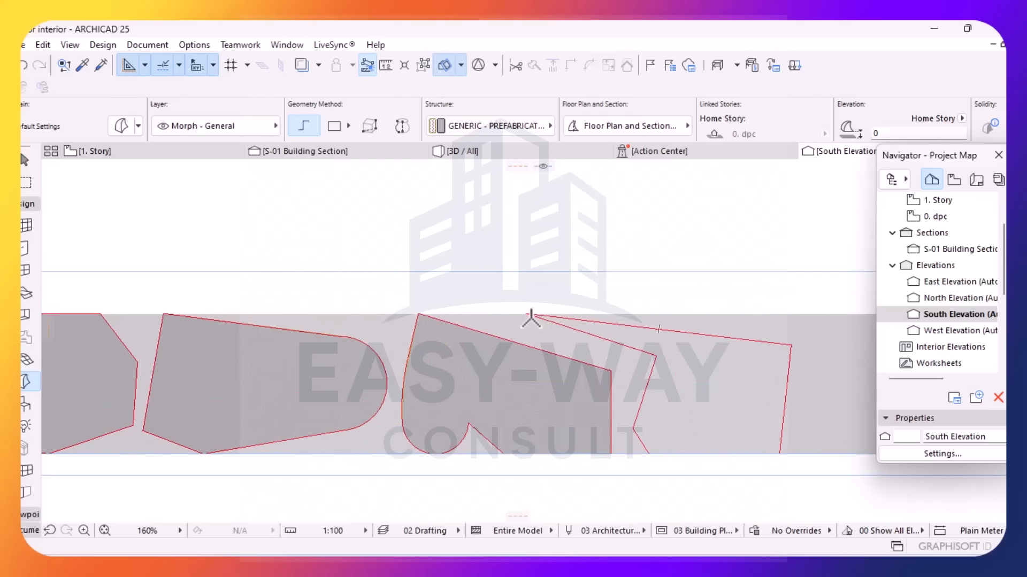
pyautogui.click(527, 314)
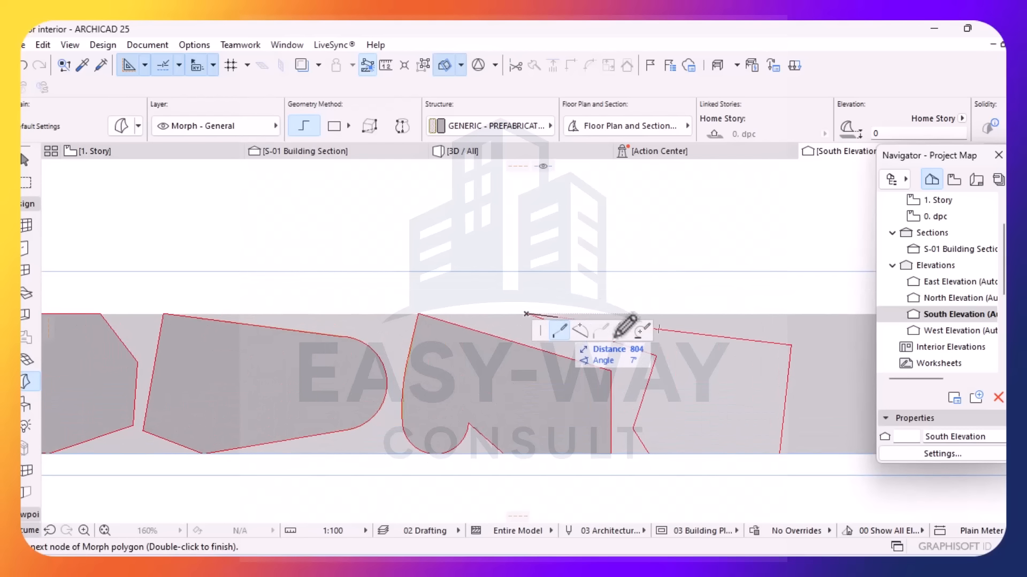
pyautogui.click(656, 354)
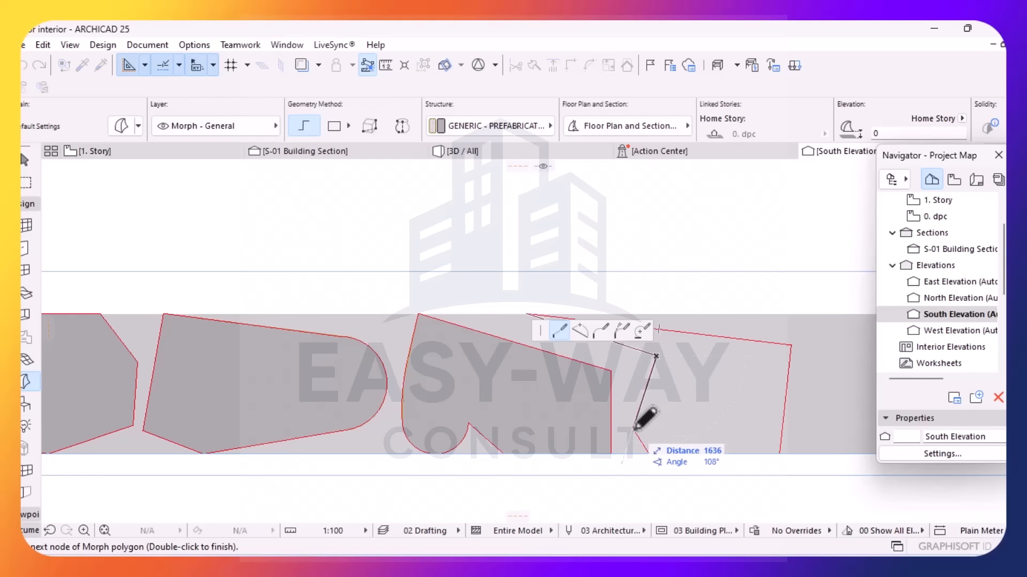
pyautogui.click(633, 429)
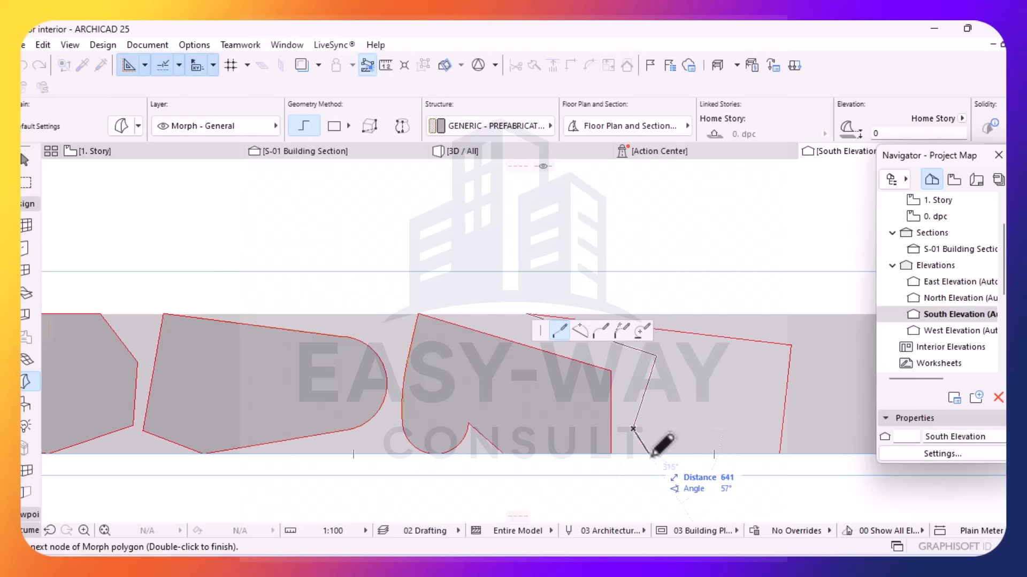
pyautogui.click(649, 454)
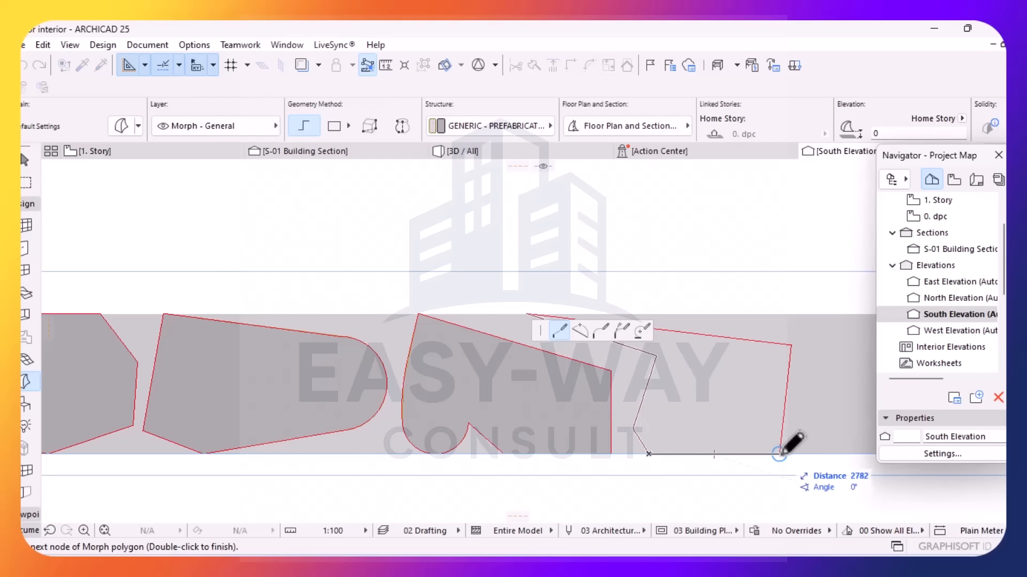
pyautogui.click(779, 454)
pyautogui.click(791, 345)
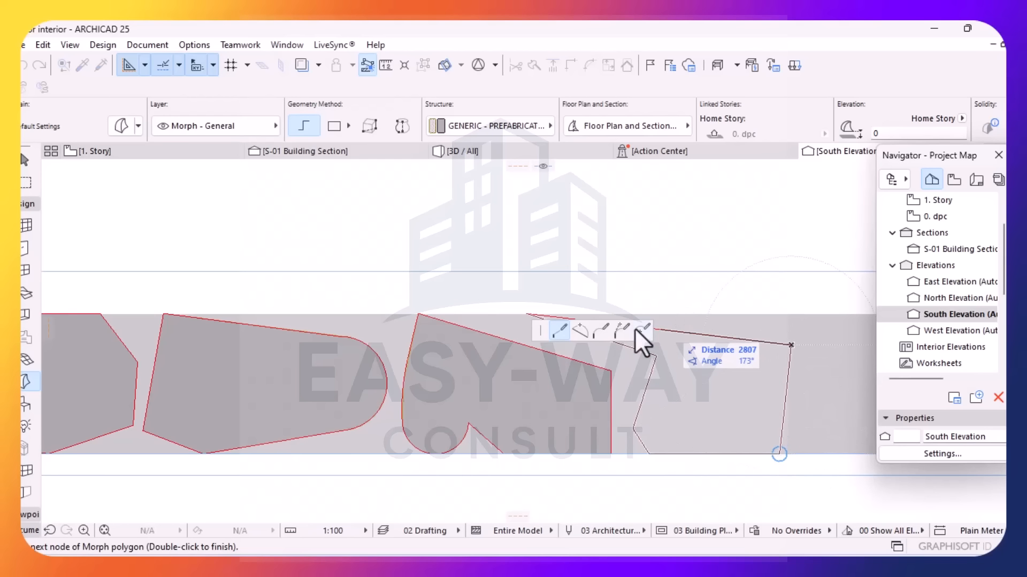
pyautogui.click(527, 316)
pyautogui.scroll(-2, 534, 373)
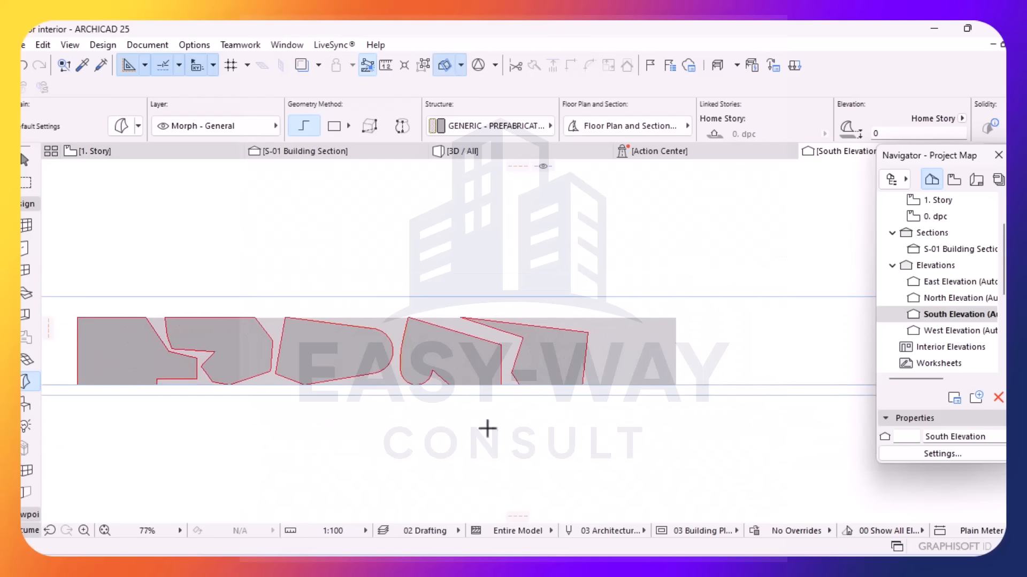
pyautogui.scroll(-2, 501, 347)
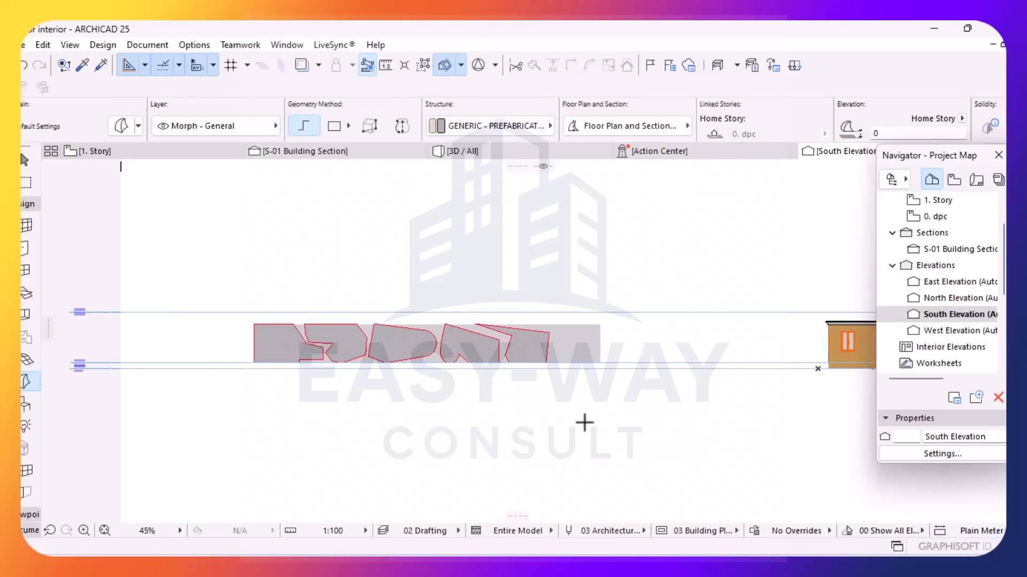
# - Show the model in 3D and select all five Morph shapes standing in front of the wall
pyautogui.click(483, 156)
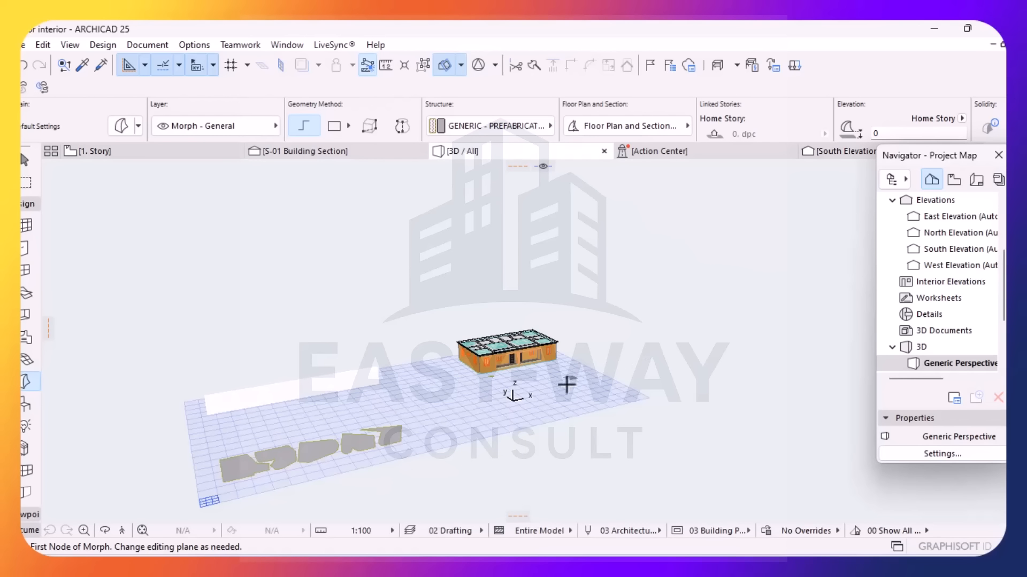
pyautogui.scroll(3, 233, 475)
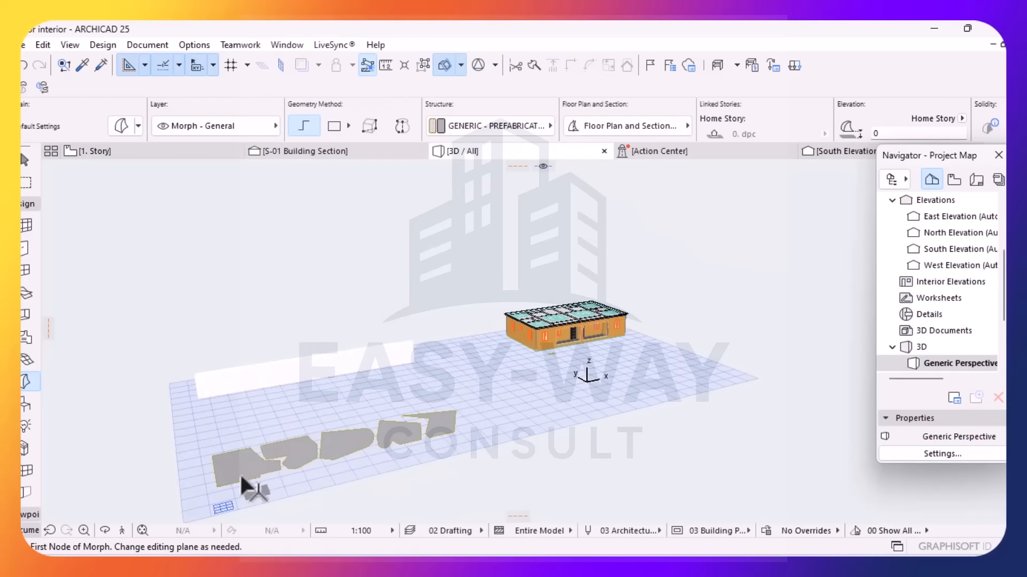
pyautogui.keyDown('shift'); pyautogui.click(236, 463); pyautogui.keyUp('shift')
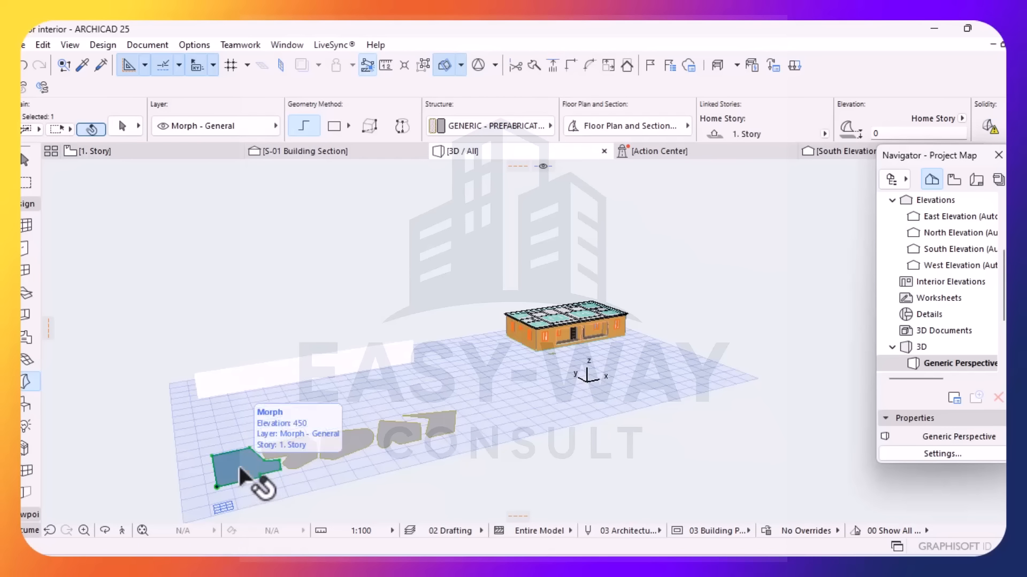
pyautogui.keyDown('shift'); pyautogui.click(299, 447); pyautogui.keyUp('shift')
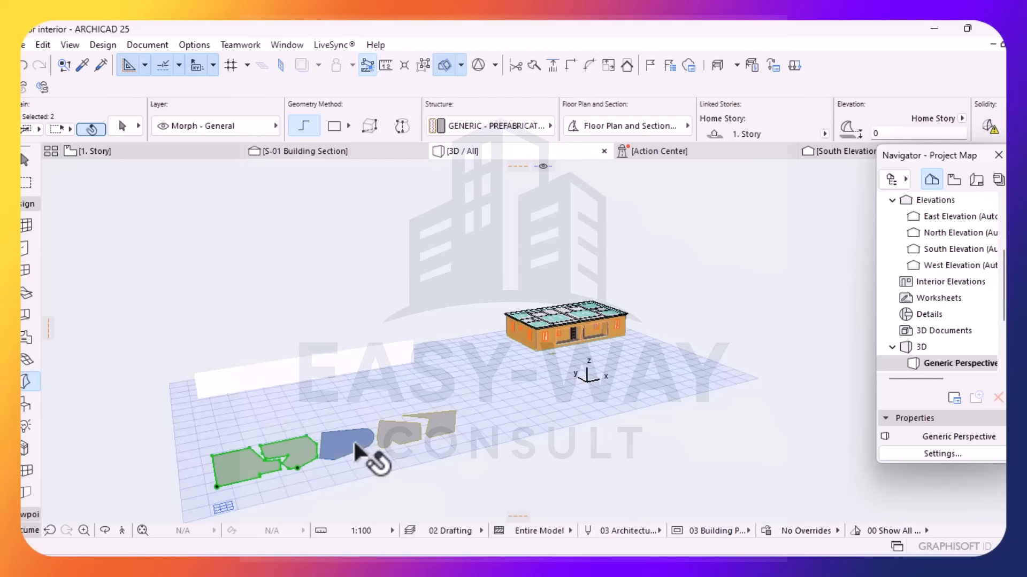
pyautogui.keyDown('shift'); pyautogui.click(434, 419); pyautogui.keyUp('shift')
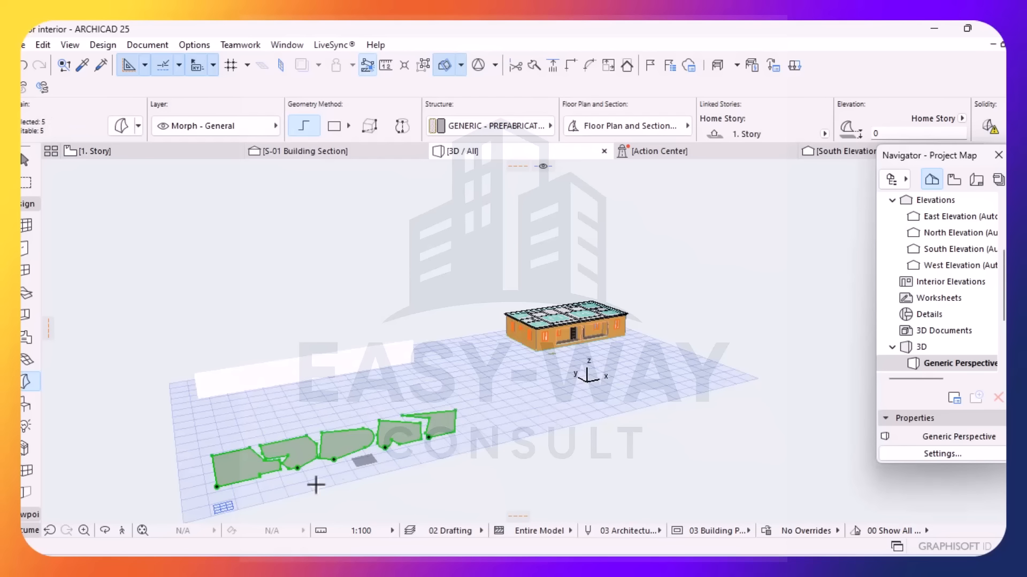
# - Move the five selected Morphs onto the wall, taking the first shape's upper-left corner to the wall's upper-left corner
pyautogui.rightClick(400, 491)
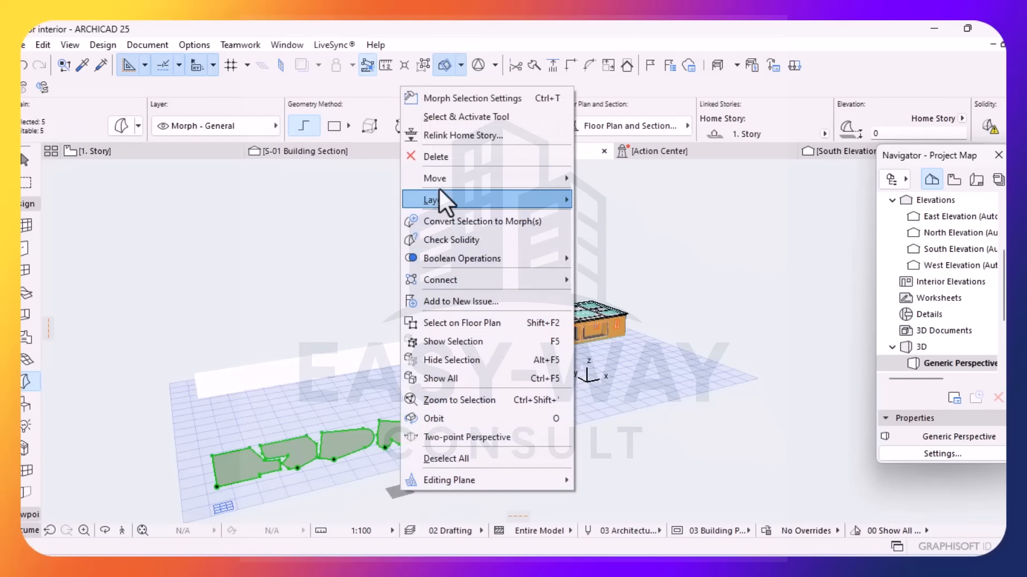
pyautogui.moveTo(444, 178)
pyautogui.click(603, 179)
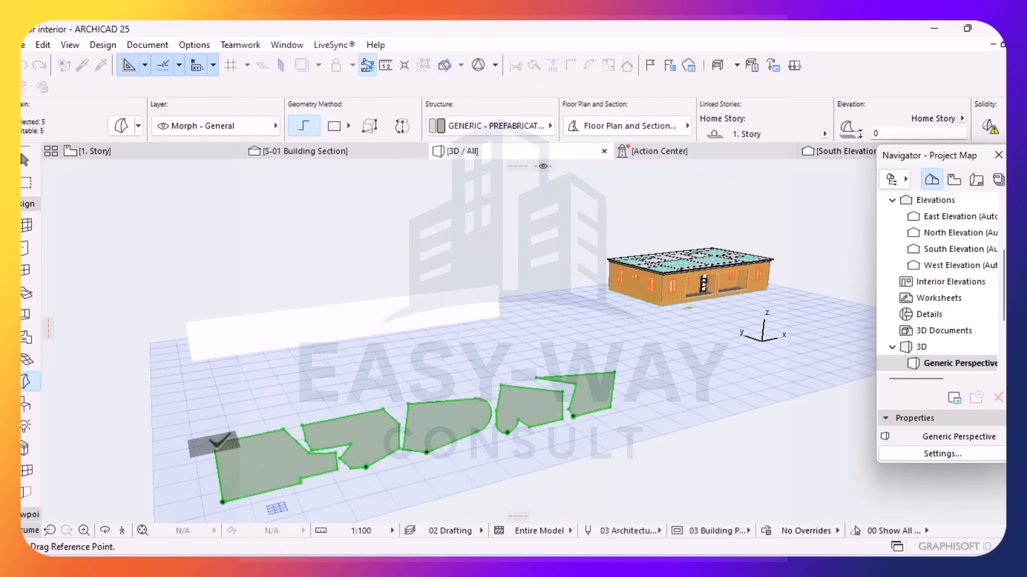
pyautogui.click(215, 443)
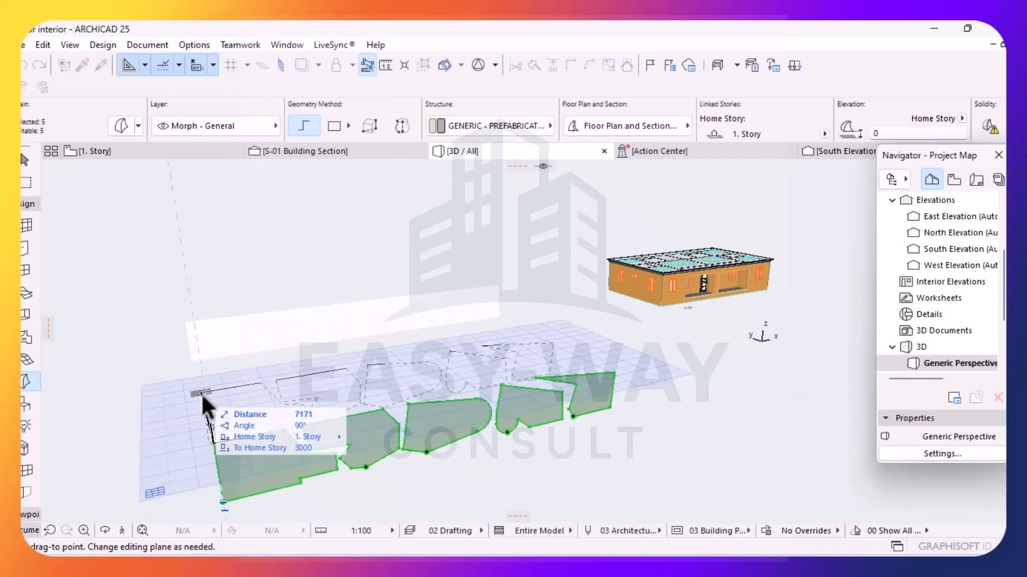
pyautogui.scroll(3, 187, 320)
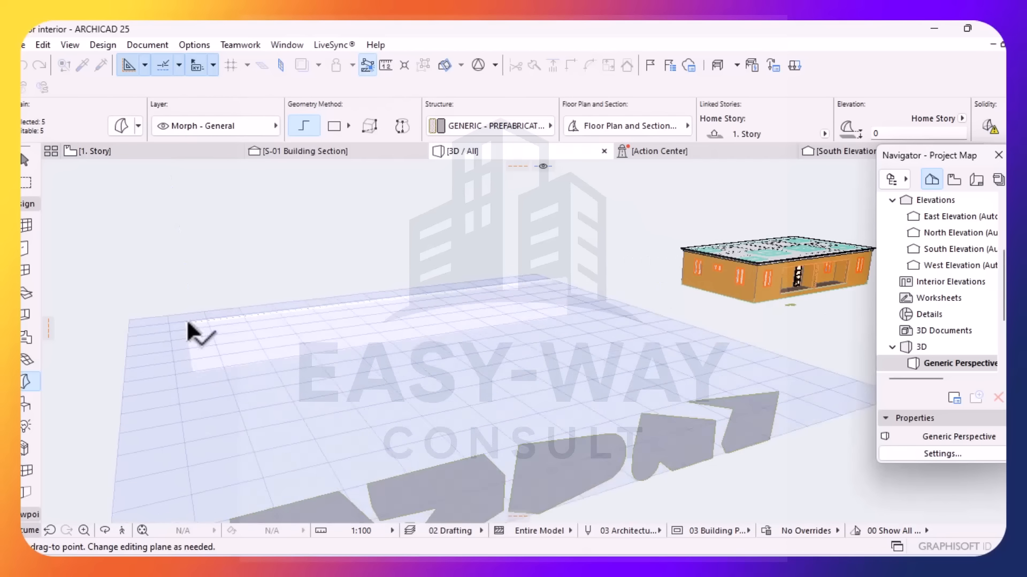
pyautogui.scroll(2, 187, 322)
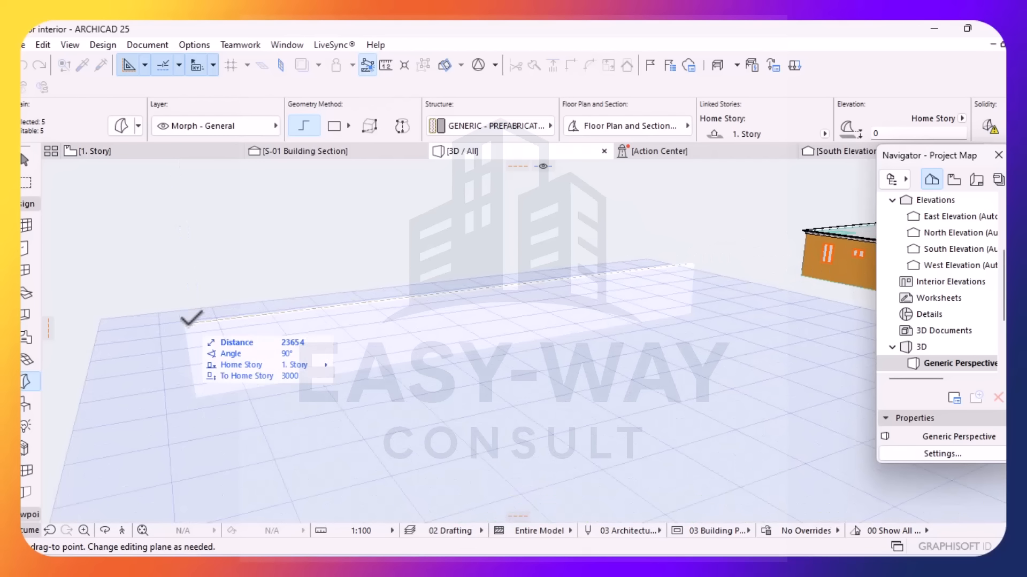
pyautogui.click(185, 323)
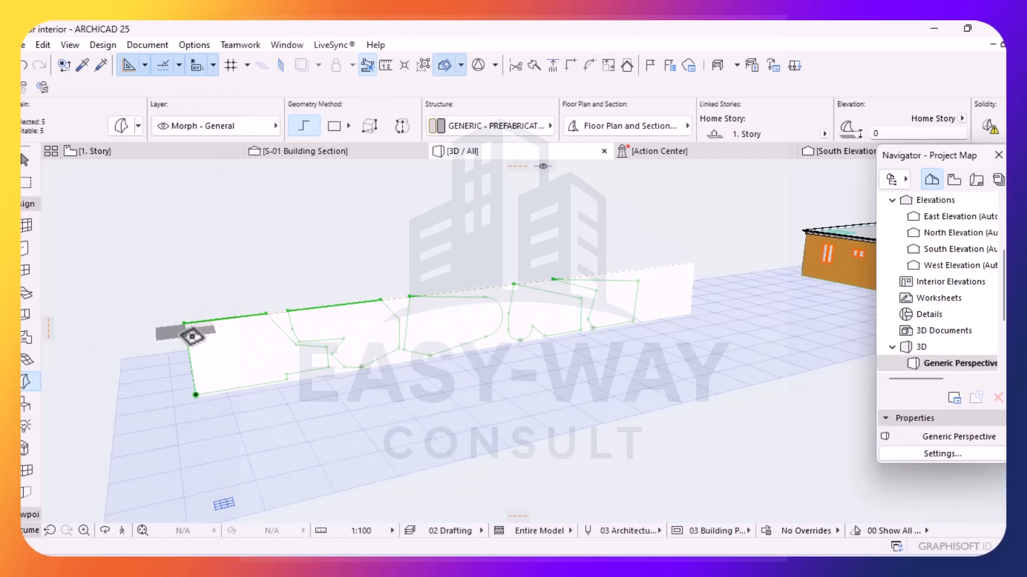
pyautogui.scroll(-3, 342, 366)
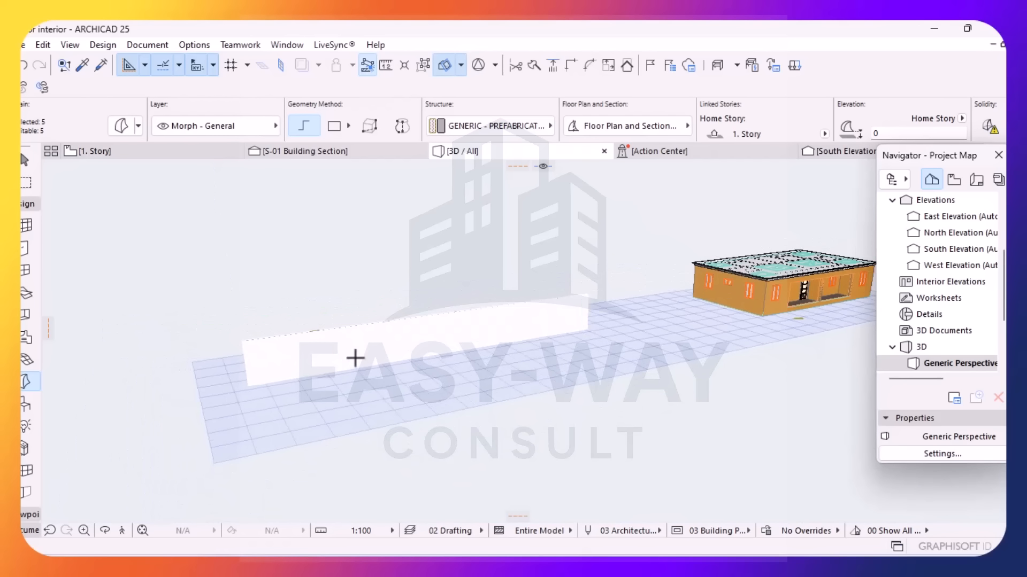
pyautogui.scroll(2, 267, 384)
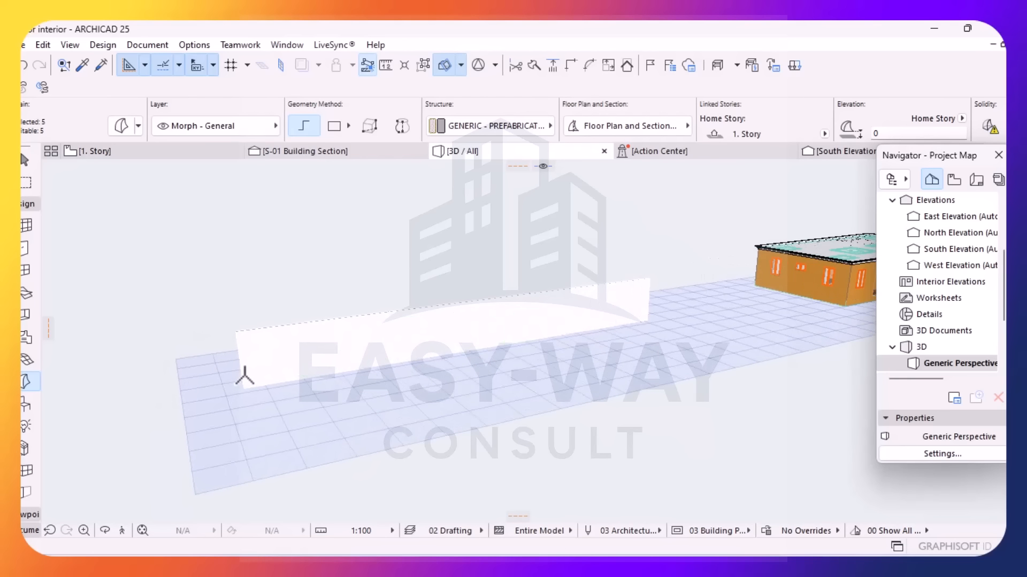
pyautogui.keyDown('shift'); pyautogui.moveTo(222, 372); pyautogui.dragTo(307, 360, button='middle'); pyautogui.keyUp('shift')
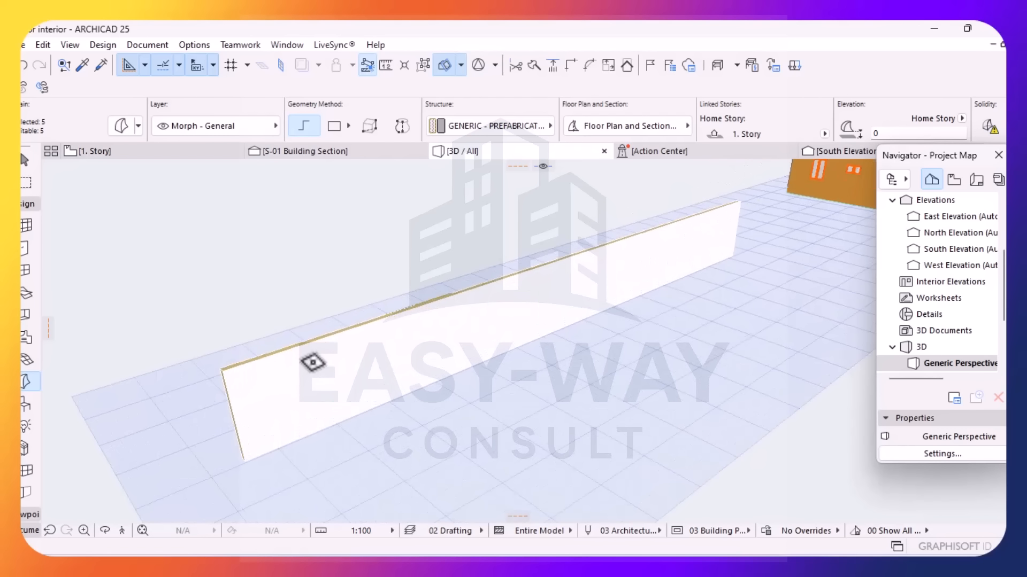
pyautogui.scroll(2, 332, 332)
pyautogui.scroll(1, 332, 331)
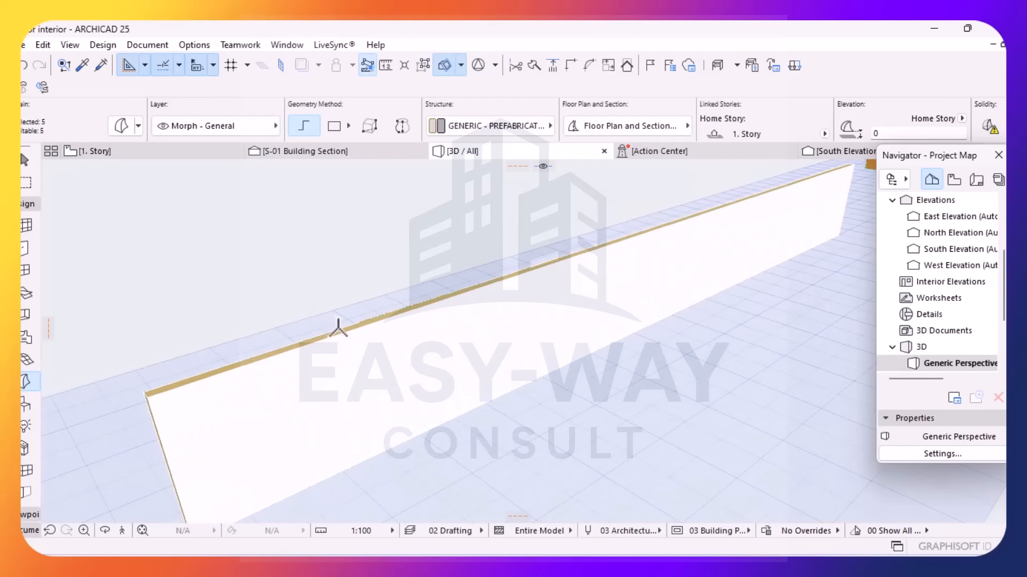
# - Move the five selected Morphs across the wall's thickness, from the wall's back upper end corner to its front upper end corner
pyautogui.keyDown('shift'); pyautogui.moveTo(298, 339); pyautogui.dragTo(314, 394, button='middle'); pyautogui.keyUp('shift')
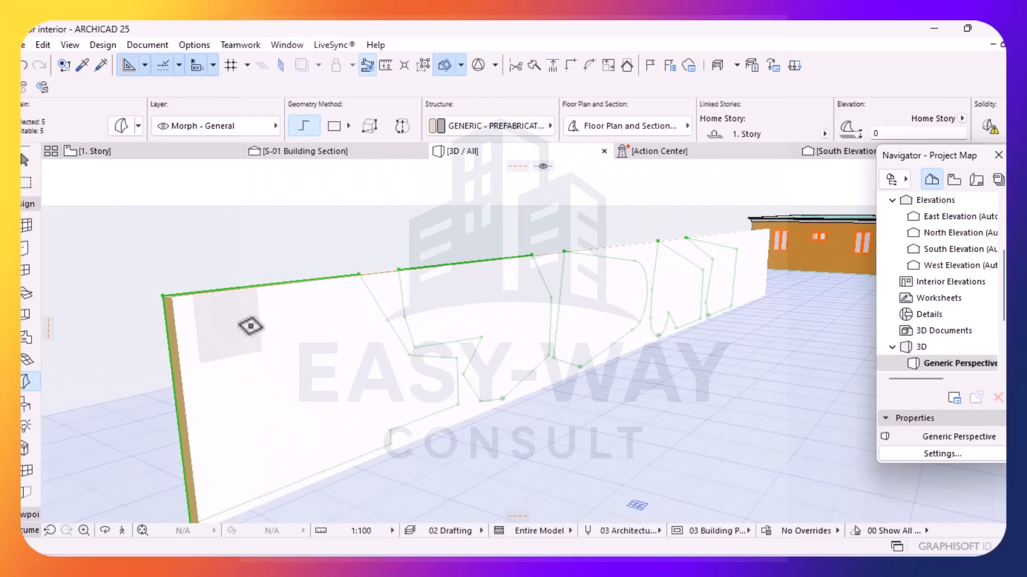
pyautogui.moveTo(266, 404); pyautogui.dragTo(335, 310, button='middle')
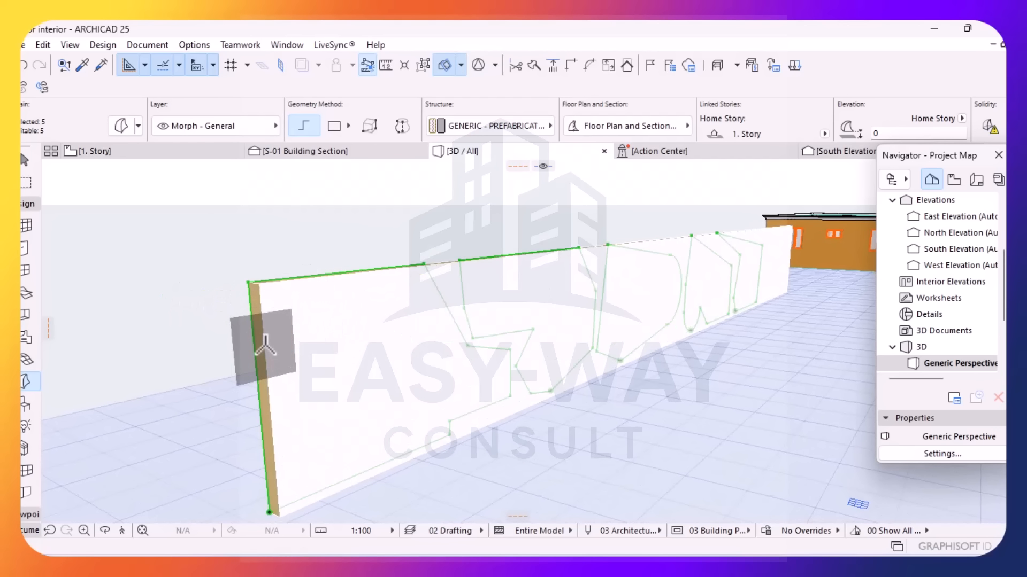
pyautogui.rightClick(237, 177)
pyautogui.moveTo(290, 240)
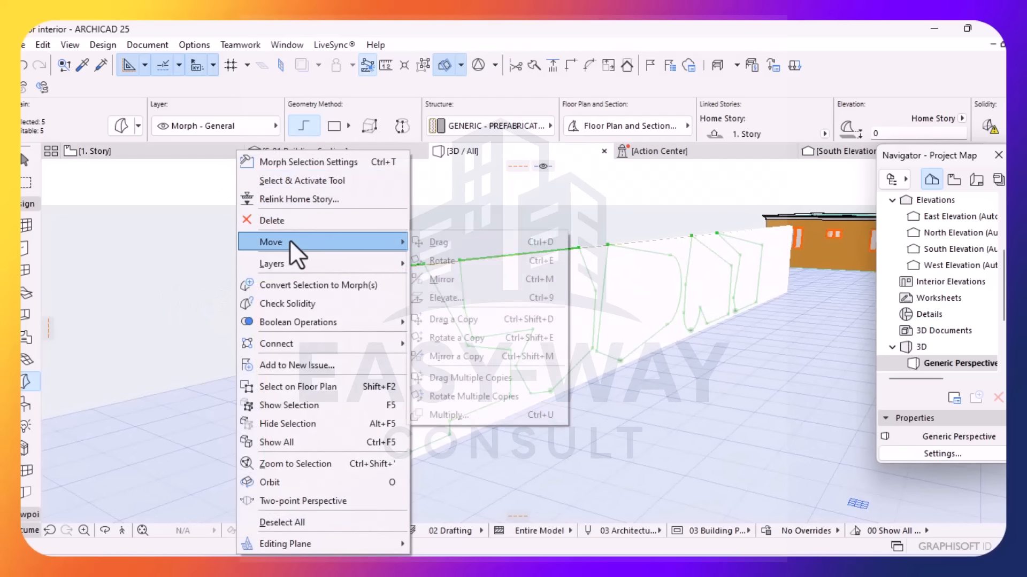
pyautogui.click(430, 242)
pyautogui.scroll(3, 235, 286)
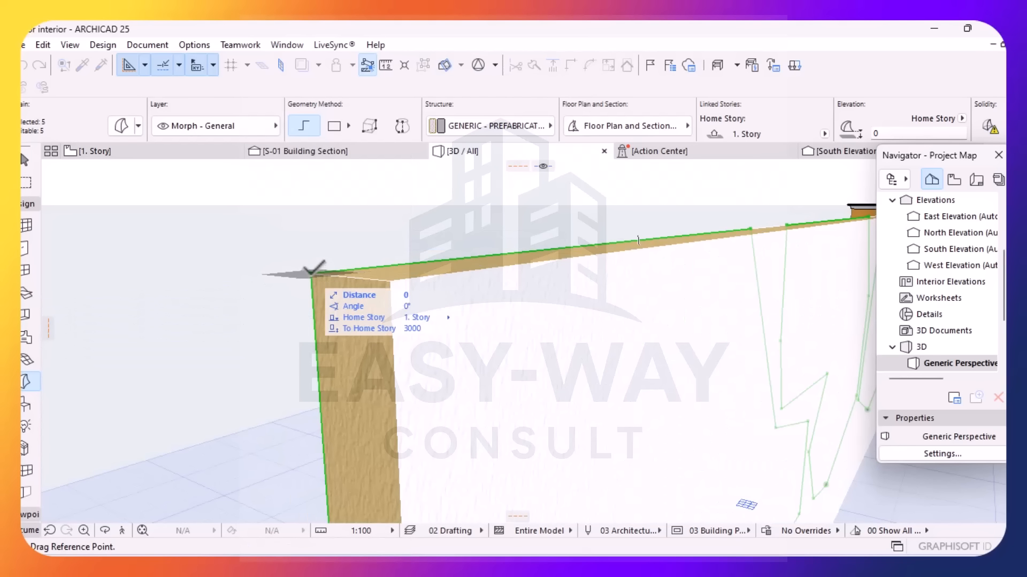
pyautogui.click(312, 273)
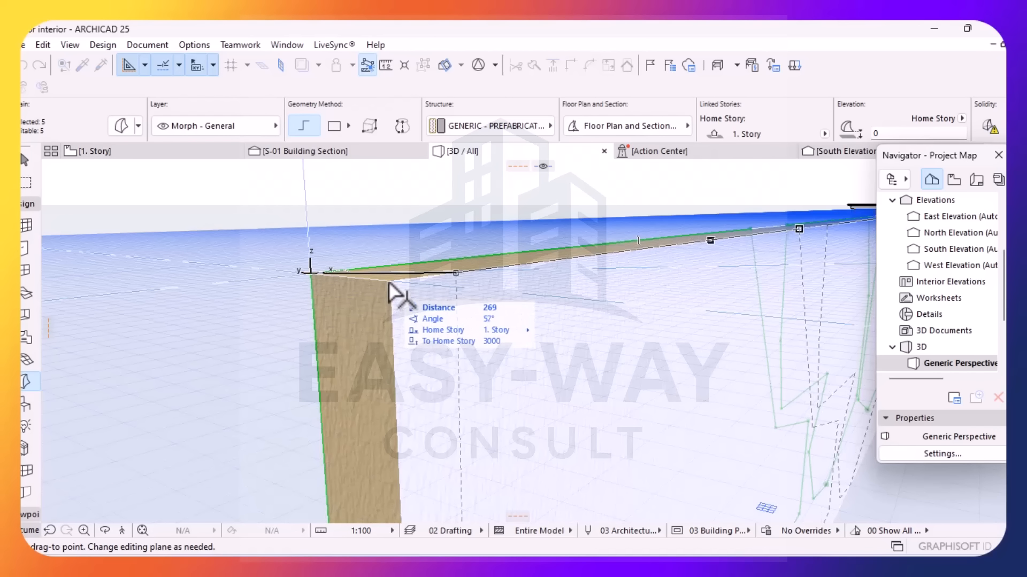
pyautogui.click(389, 283)
pyautogui.scroll(-3, 266, 300)
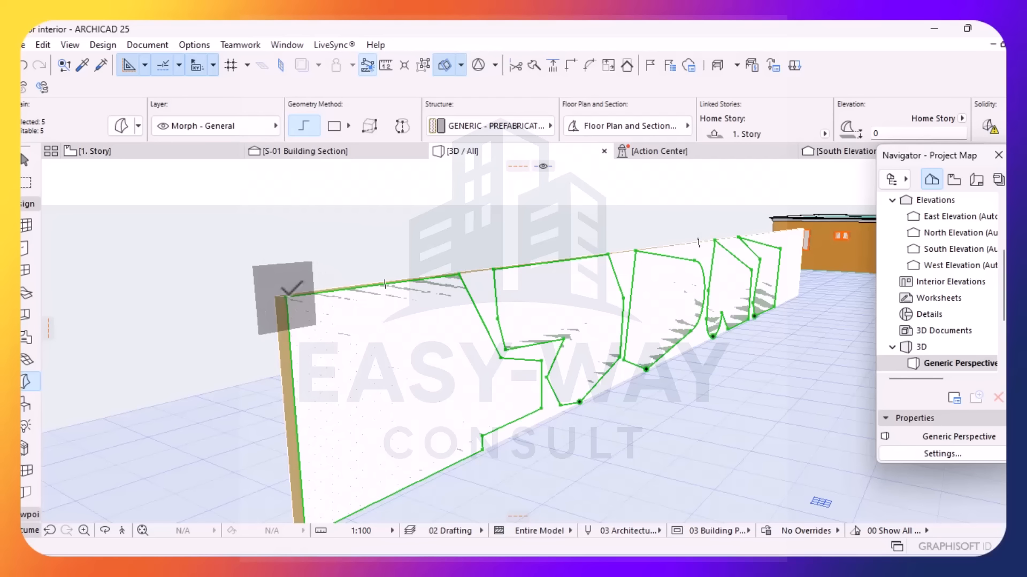
# - Extrude the first Morph shape outward from the wall face by about 117 mm and clear the selection
pyautogui.click(288, 293)
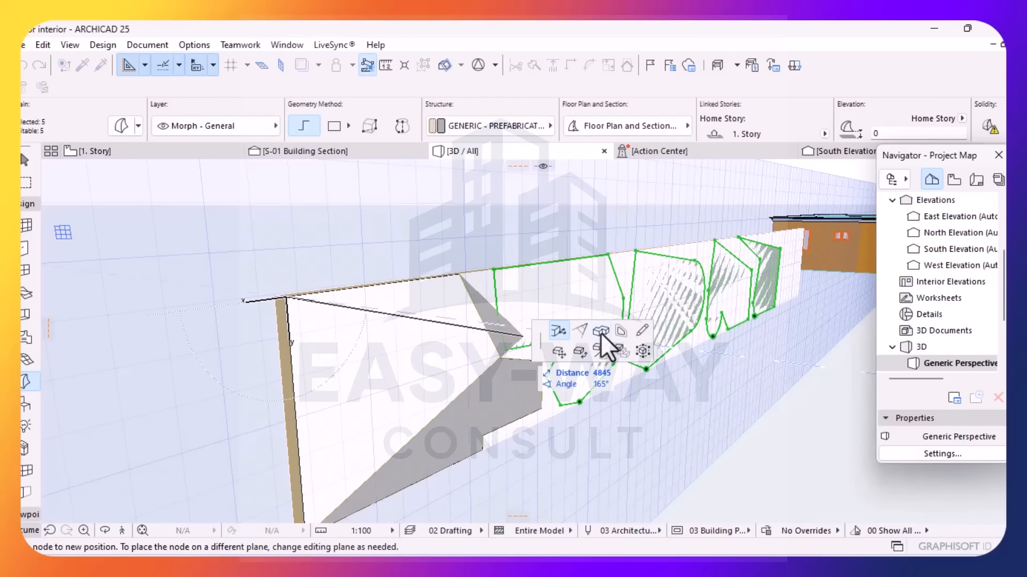
pyautogui.click(601, 332)
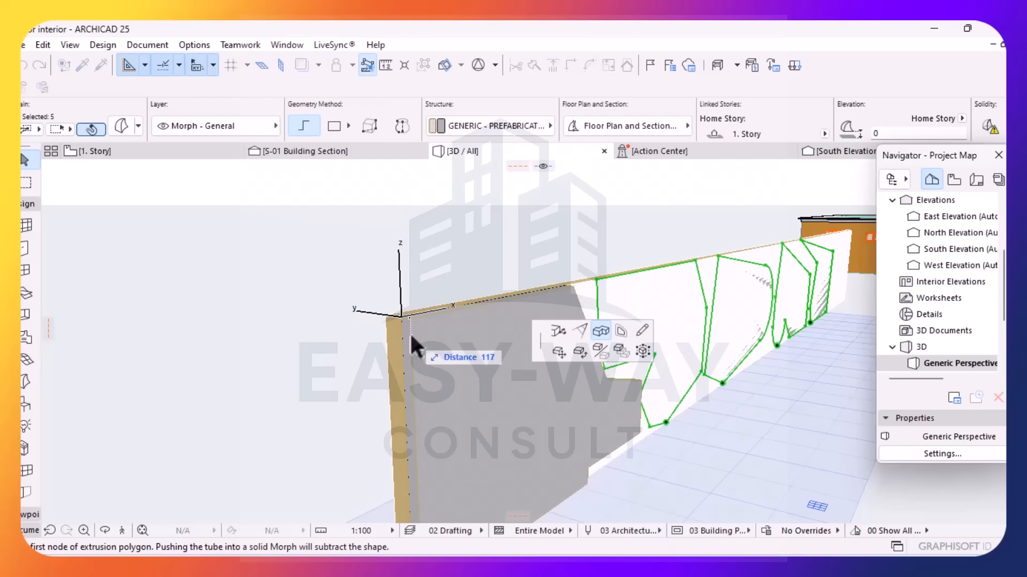
pyautogui.click(409, 332)
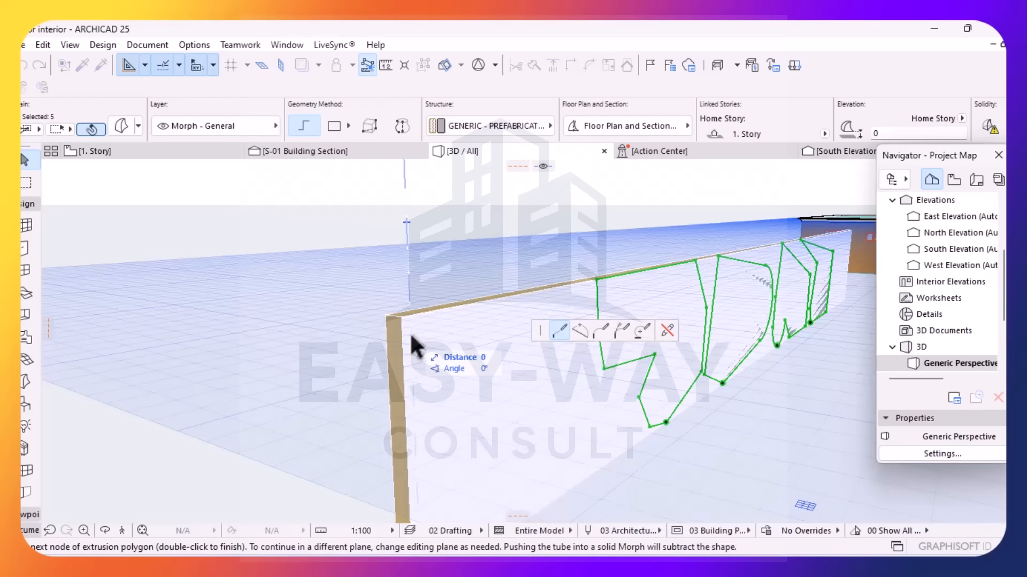
pyautogui.rightClick(409, 337)
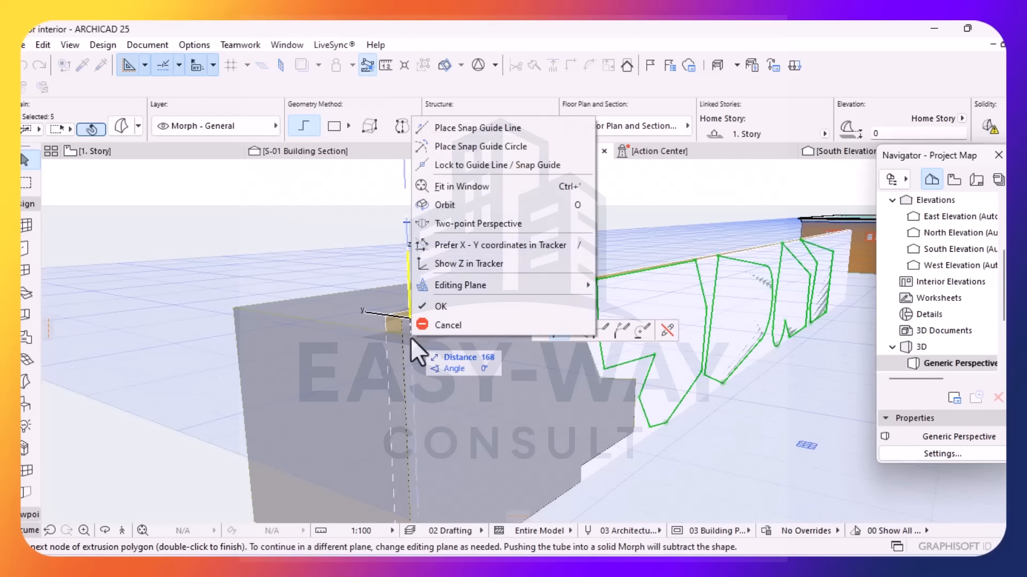
pyautogui.click(438, 304)
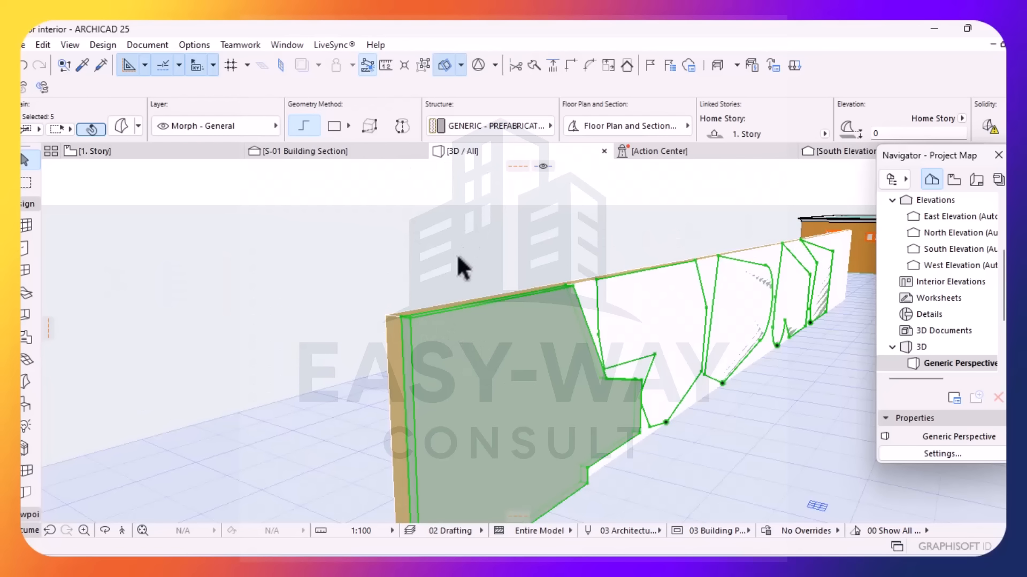
pyautogui.click(463, 189)
# - Select the remaining four Morph shapes and extrude them together outward from the wall face into thin panels
pyautogui.keyDown('shift'); pyautogui.moveTo(484, 219); pyautogui.dragTo(546, 217, button='middle'); pyautogui.keyUp('shift')
pyautogui.keyDown('shift'); pyautogui.moveTo(598, 307); pyautogui.dragTo(591, 293, button='middle'); pyautogui.keyUp('shift')
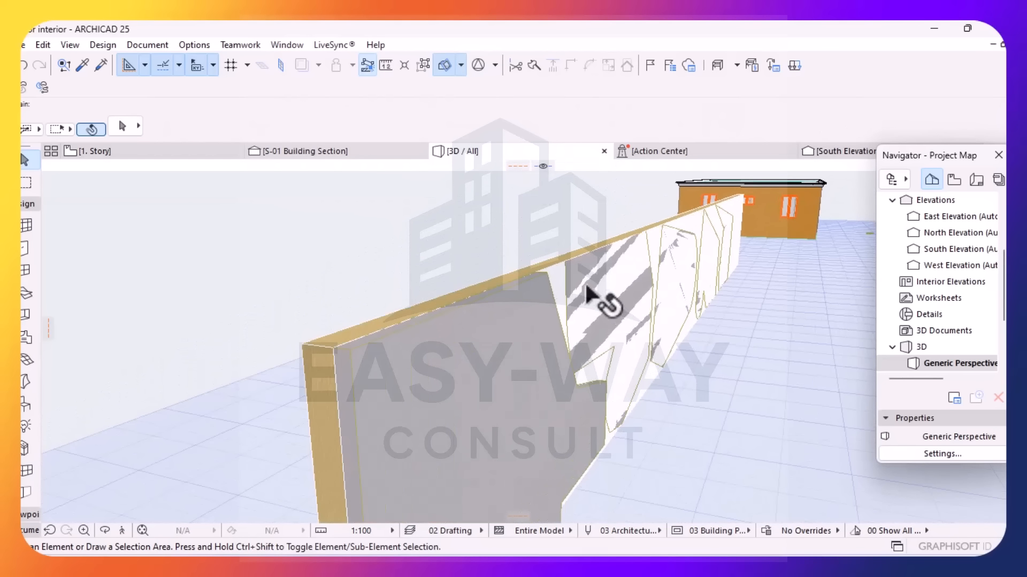
pyautogui.click(573, 279)
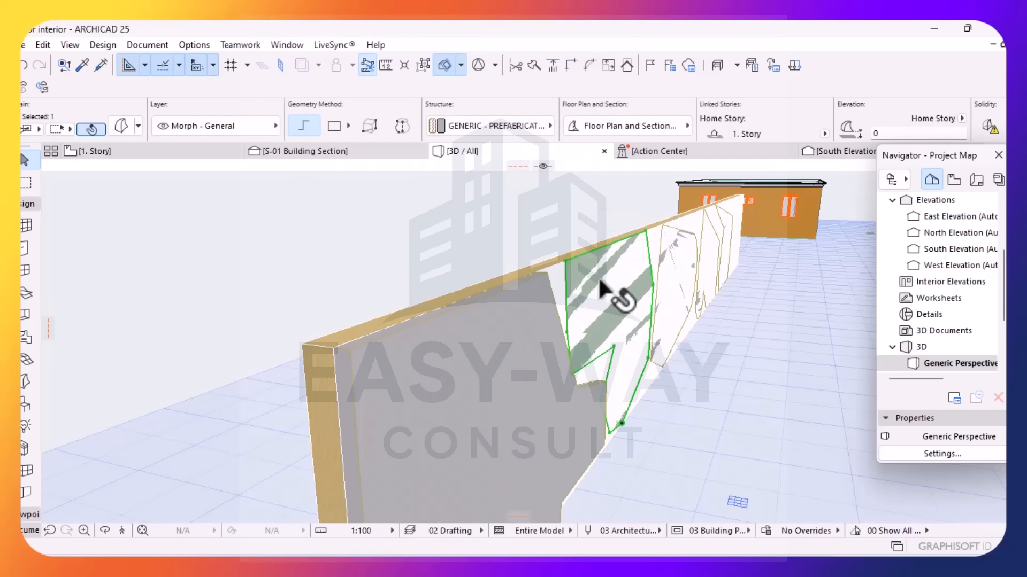
pyautogui.keyDown('shift'); pyautogui.click(676, 254); pyautogui.keyUp('shift')
pyautogui.keyDown('shift'); pyautogui.click(708, 247); pyautogui.keyUp('shift')
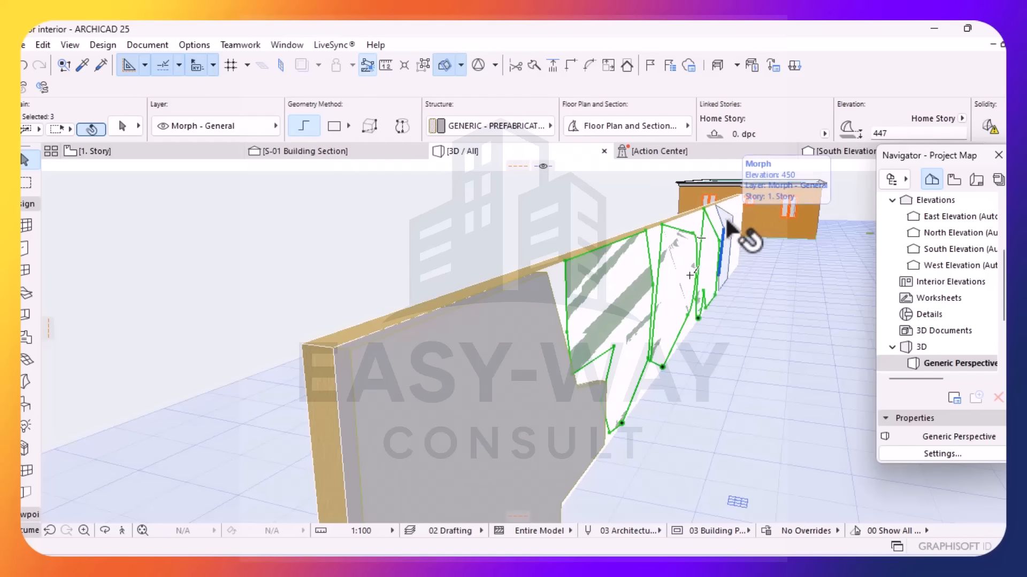
pyautogui.keyDown('shift'); pyautogui.click(727, 224); pyautogui.keyUp('shift')
pyautogui.scroll(3, 564, 260)
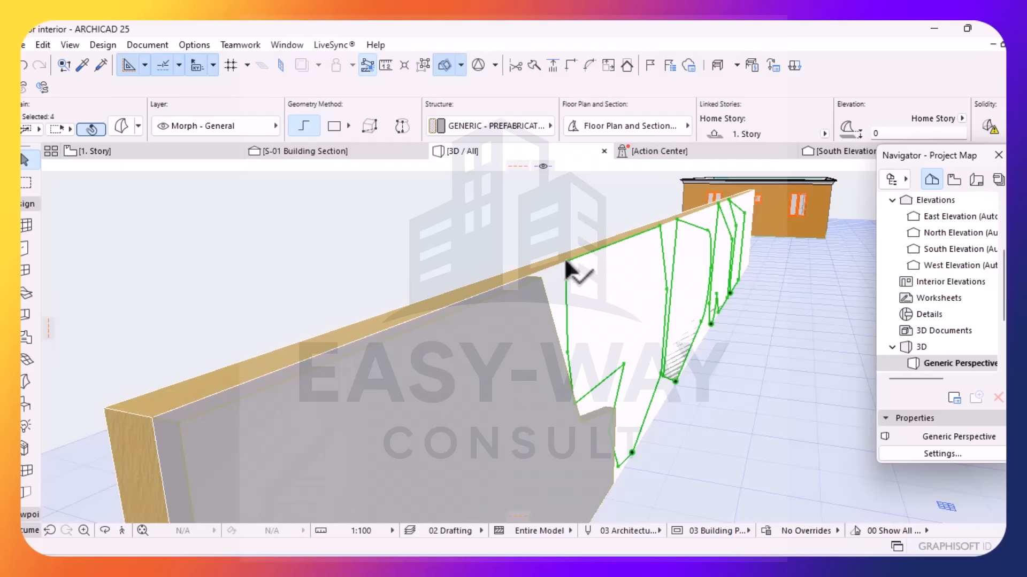
pyautogui.click(563, 259)
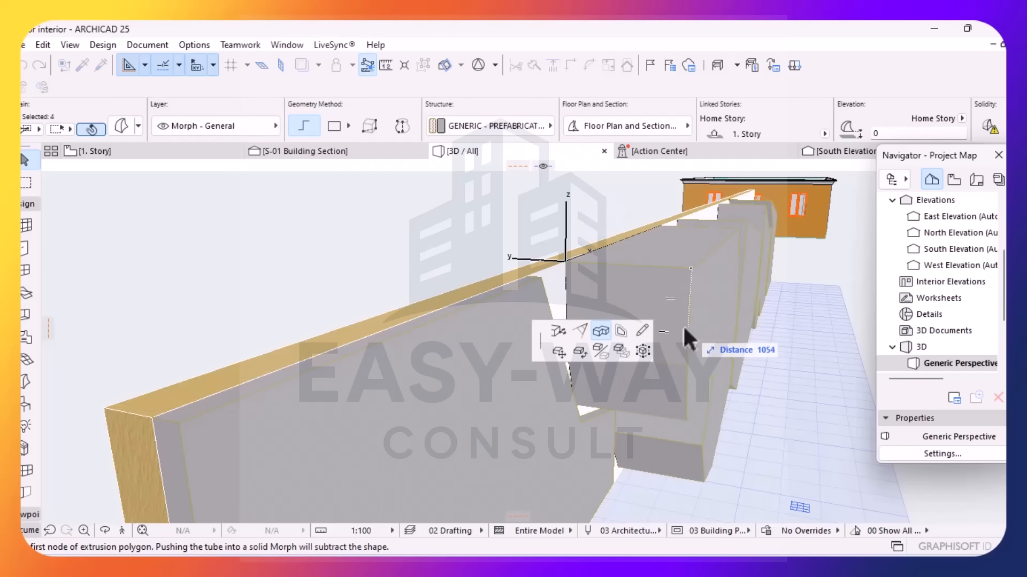
pyautogui.click(575, 288)
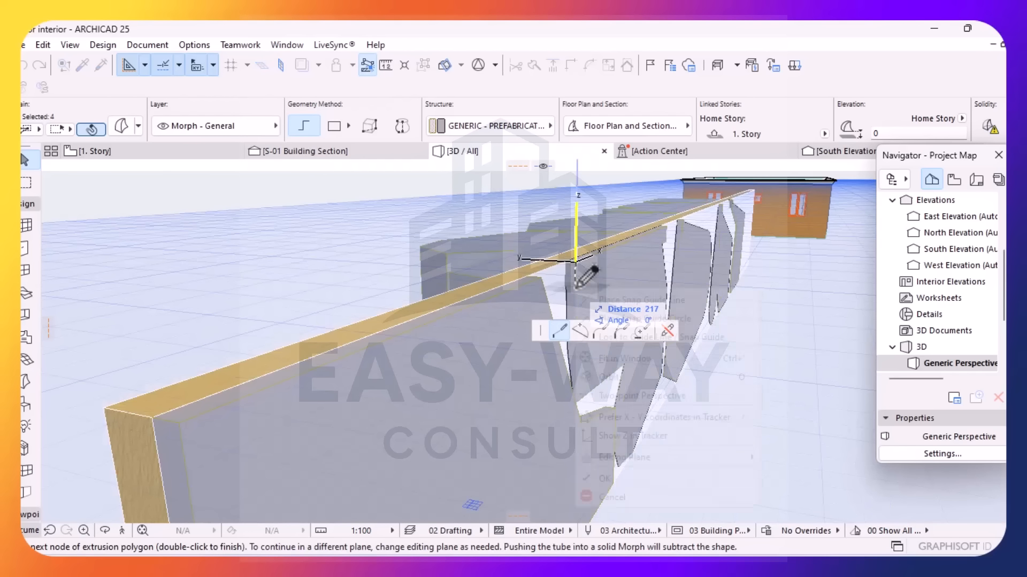
pyautogui.rightClick(578, 287)
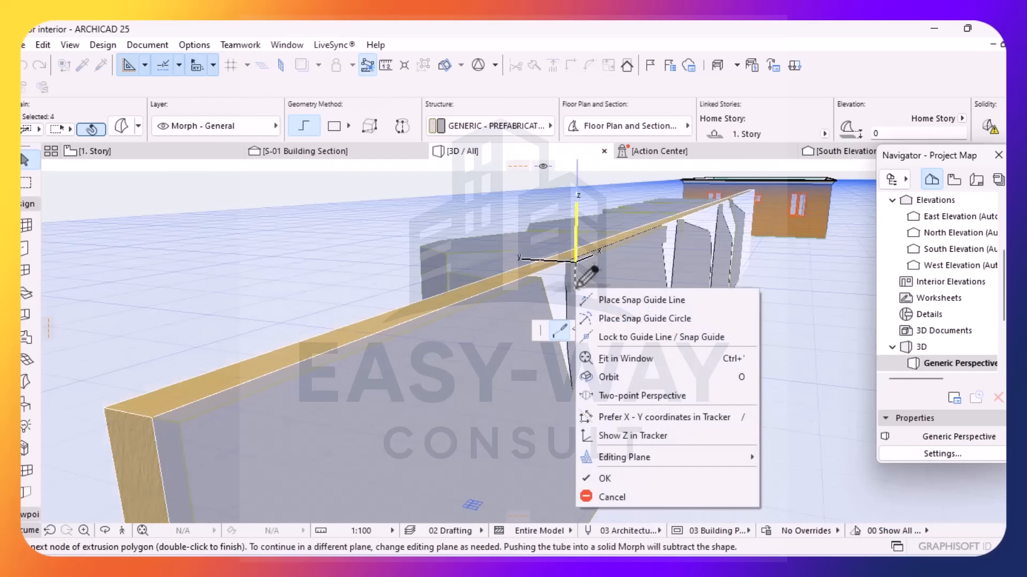
pyautogui.click(615, 477)
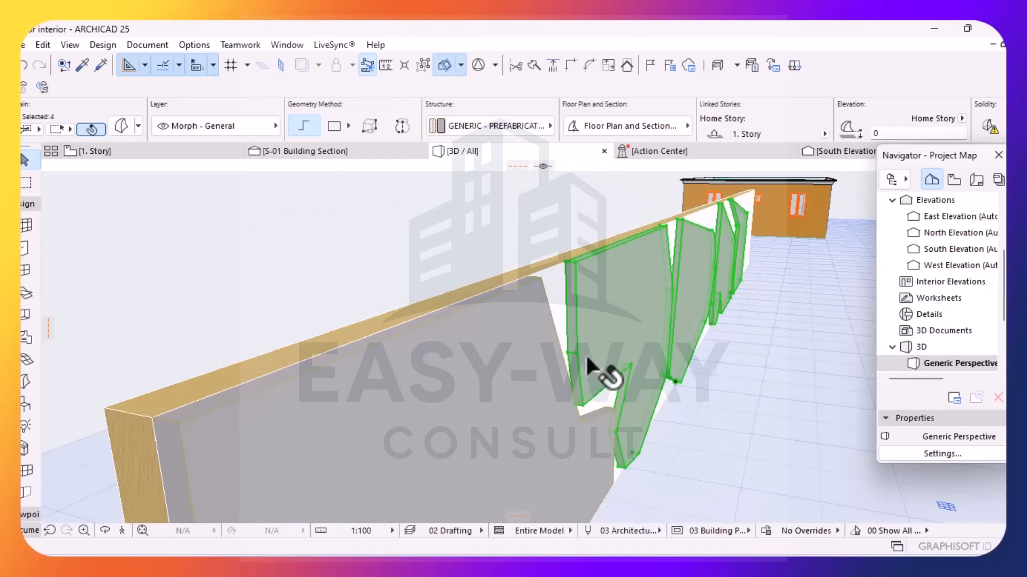
# - Override the surface of the first Morph panel with Paint - Alizarin Carmine
pyautogui.scroll(-2, 590, 357)
pyautogui.moveTo(609, 359); pyautogui.dragTo(403, 359, button='middle')
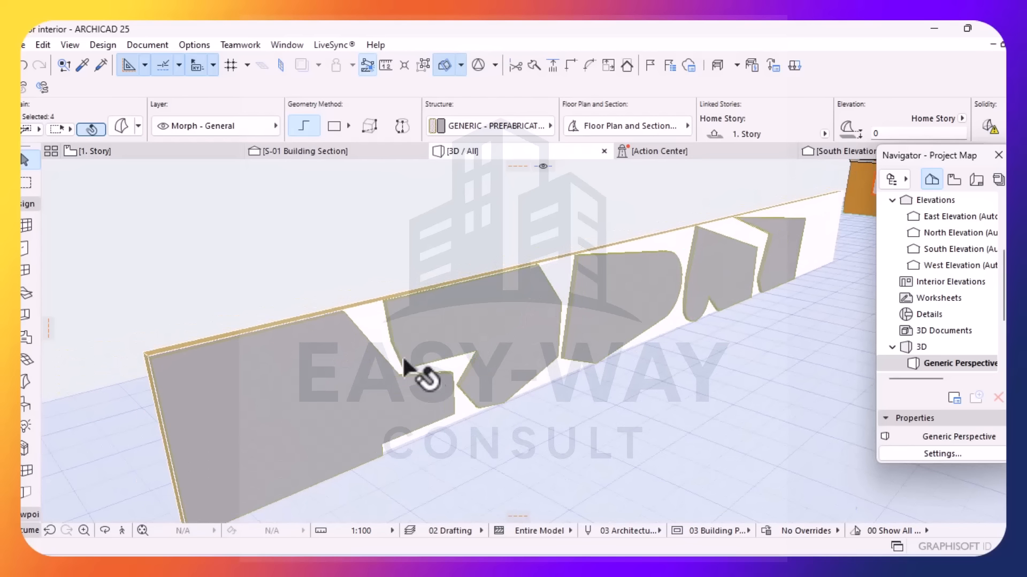
pyautogui.click(285, 369)
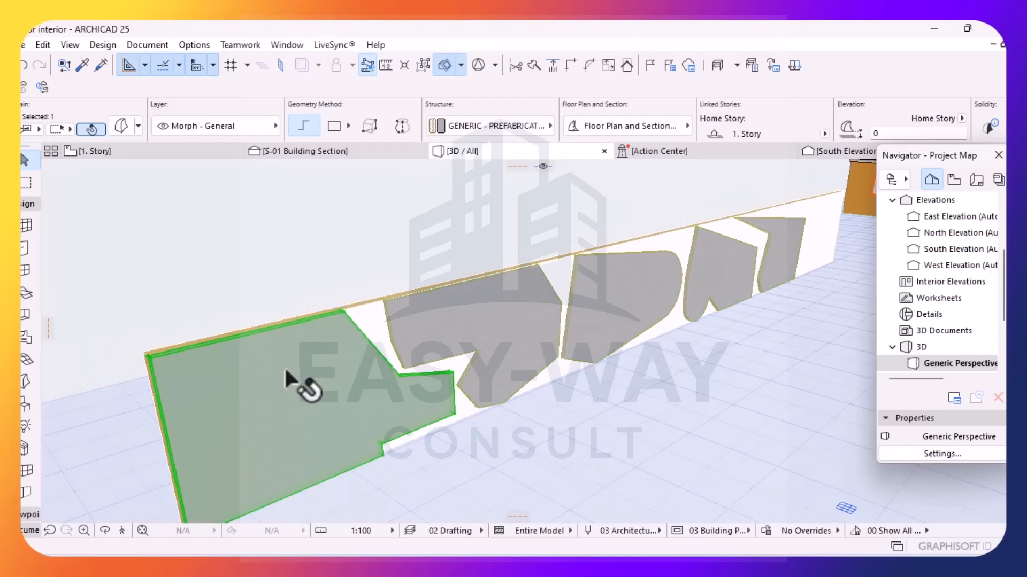
pyautogui.click(122, 129)
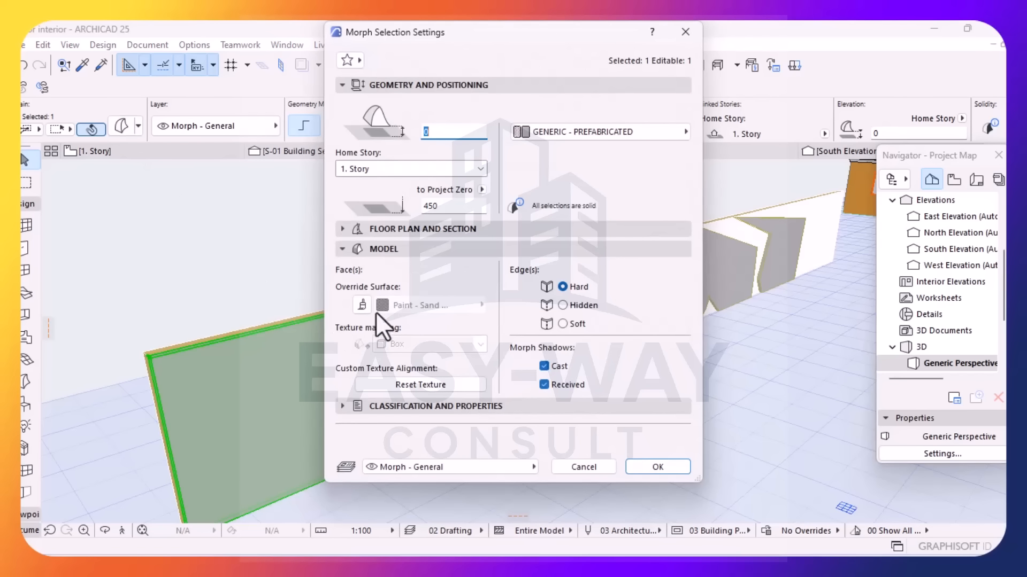
pyautogui.click(362, 304)
pyautogui.click(479, 308)
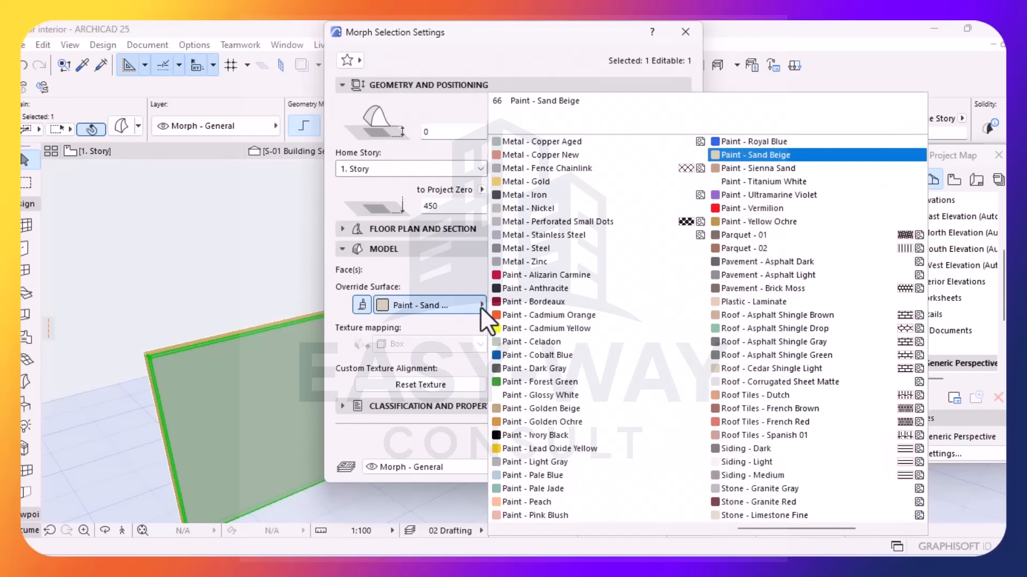
pyautogui.click(494, 276)
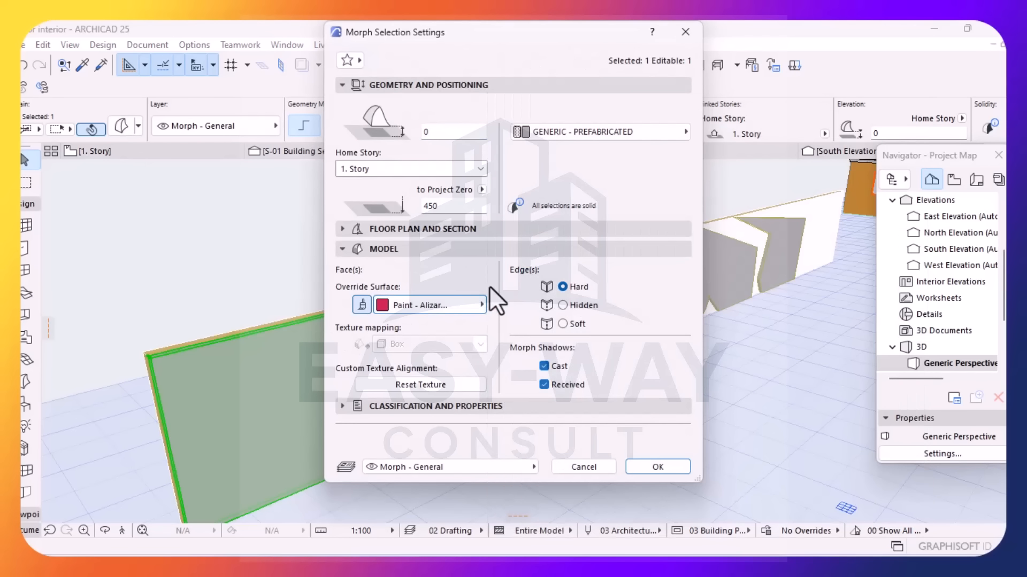
pyautogui.click(666, 465)
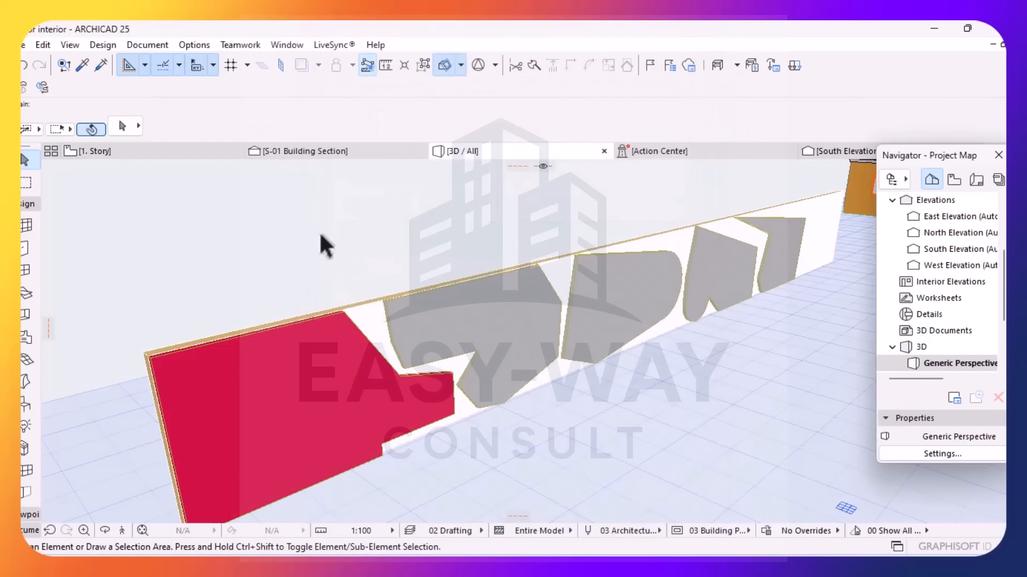
# - Override the surface of the second Morph panel with Paint - Cobalt Blue
pyautogui.click(470, 355)
pyautogui.click(120, 127)
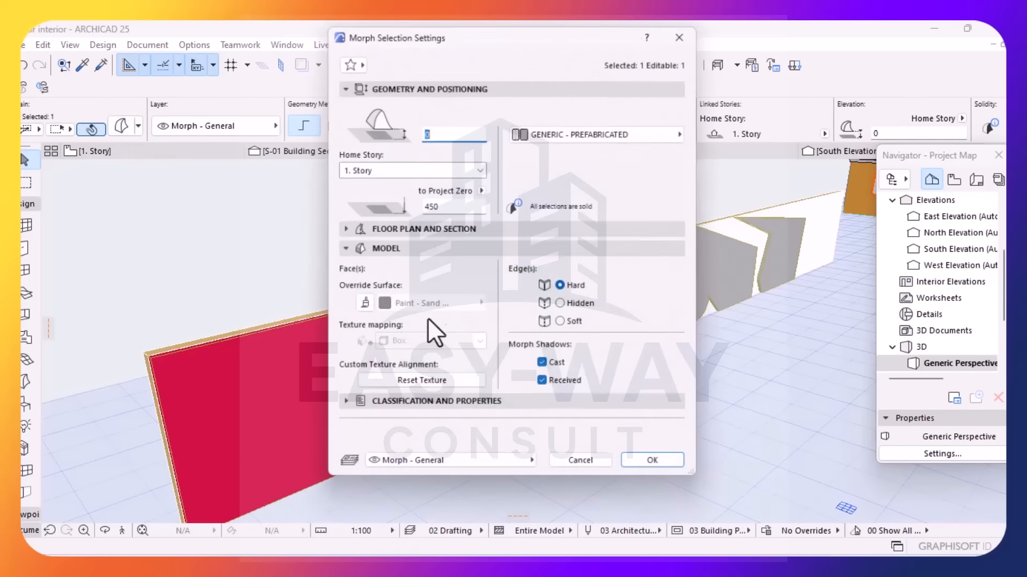
pyautogui.click(361, 305)
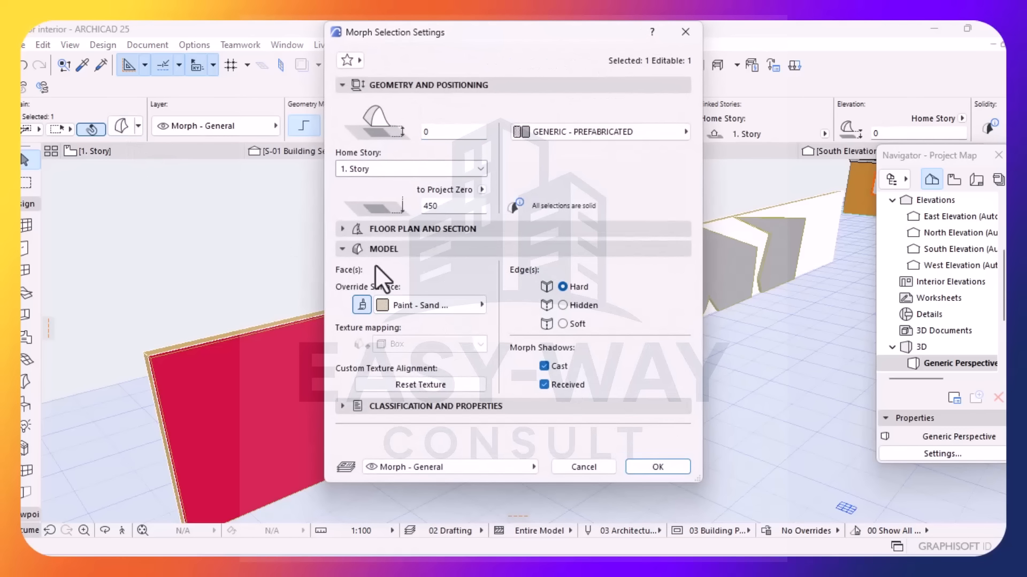
pyautogui.click(477, 303)
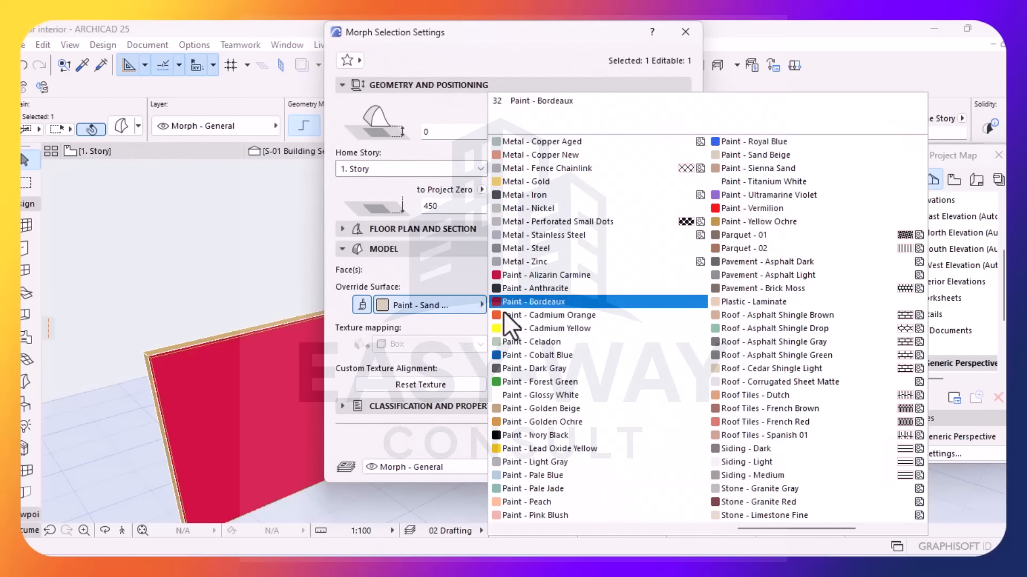
pyautogui.click(522, 356)
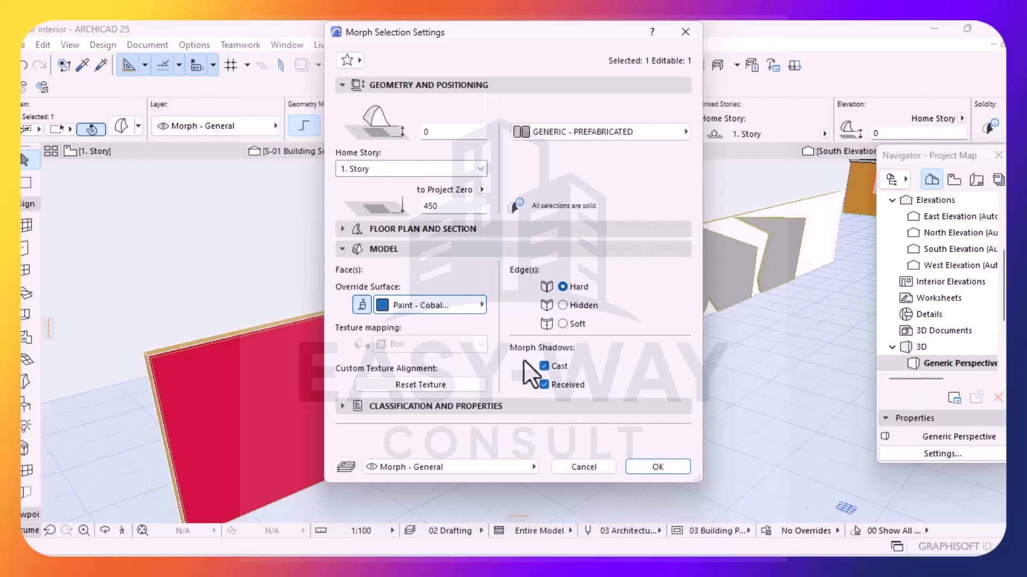
pyautogui.click(638, 466)
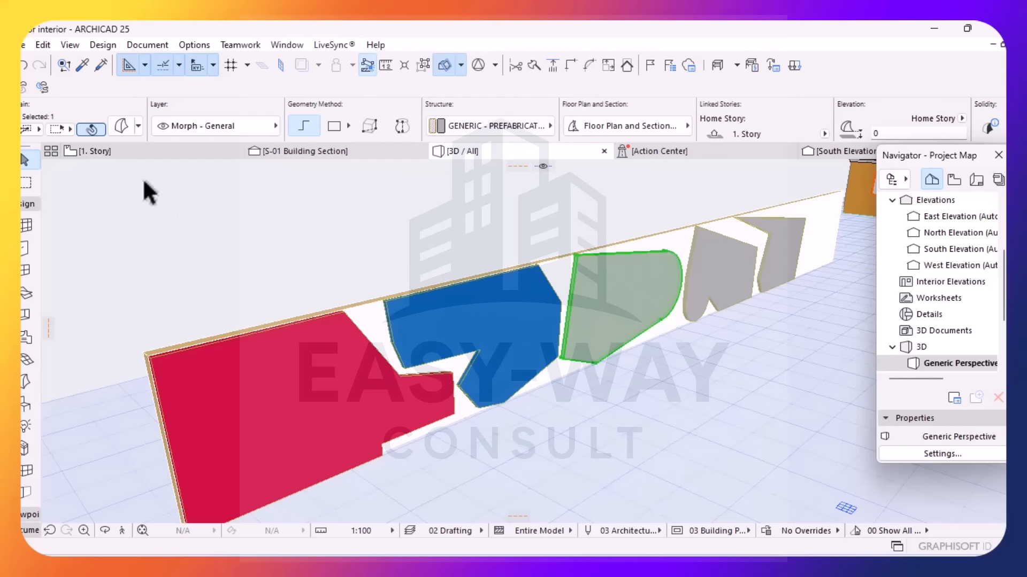
# - Override the surface of the third Morph panel with Paint - Ultramarine Violet
pyautogui.click(125, 127)
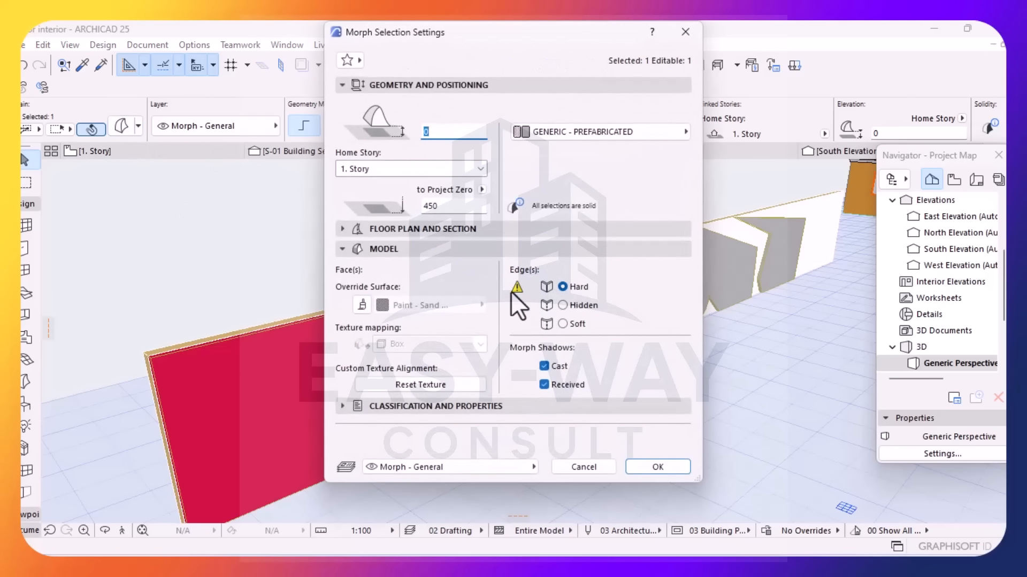
pyautogui.click(359, 307)
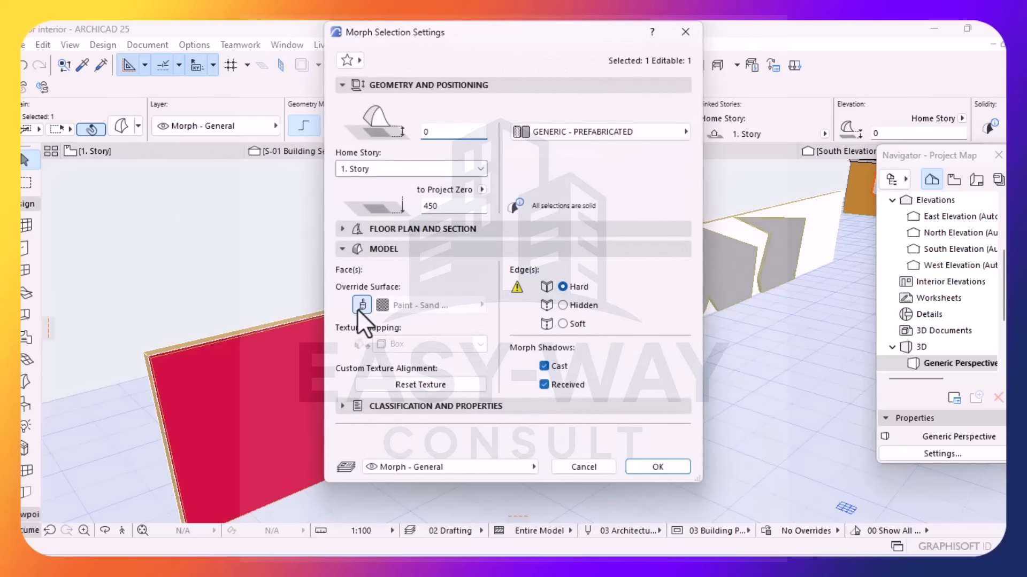
pyautogui.click(650, 473)
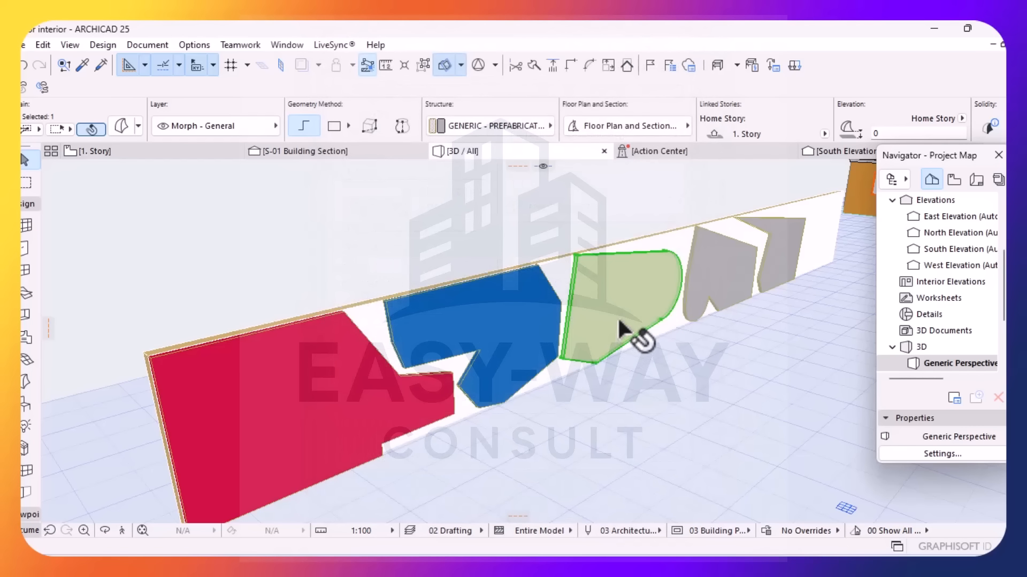
pyautogui.click(123, 126)
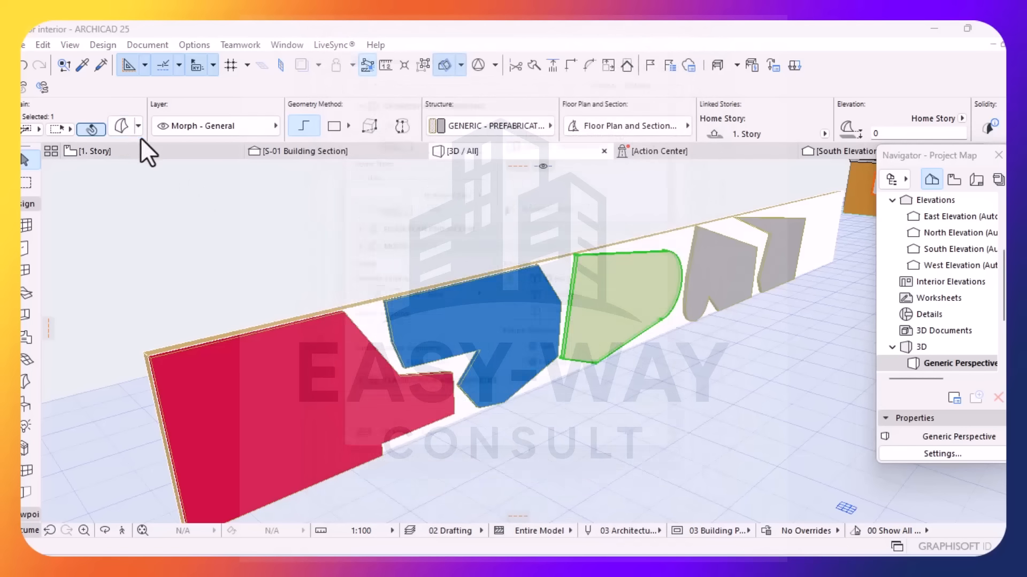
pyautogui.click(473, 306)
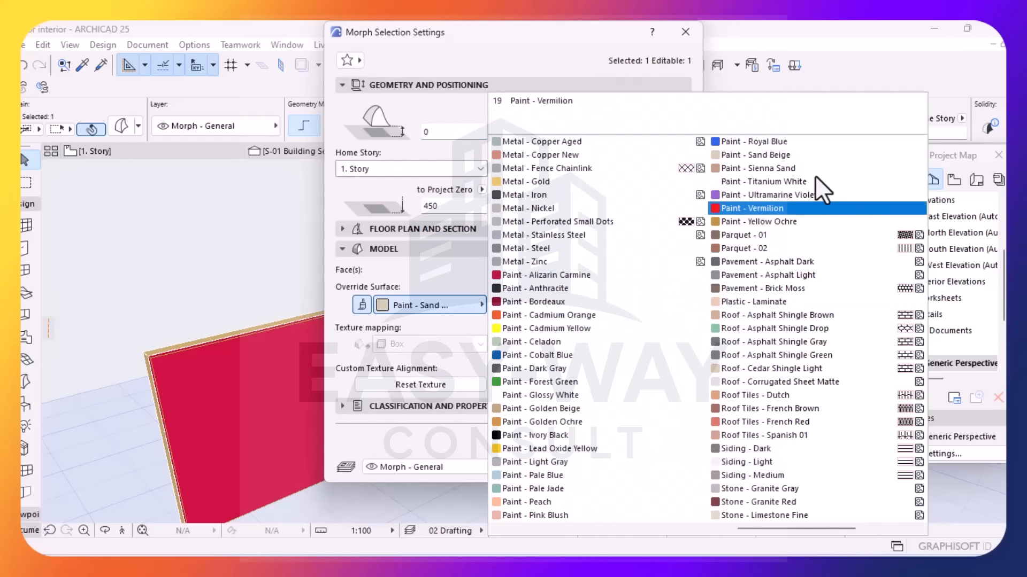
pyautogui.click(741, 195)
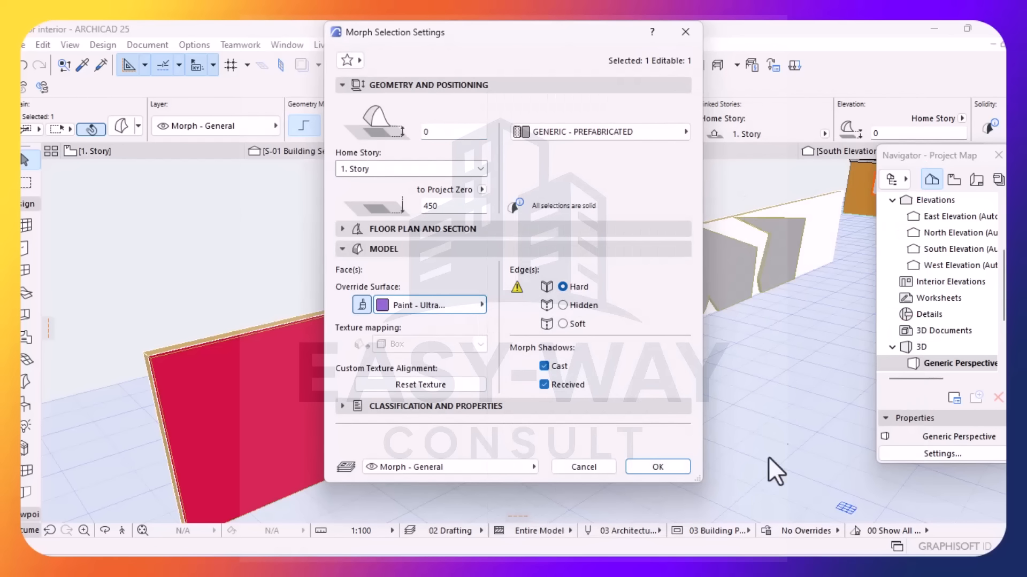
pyautogui.click(659, 465)
# - Override the surface of the fourth Morph panel with Paint - Forest Green
pyautogui.click(722, 280)
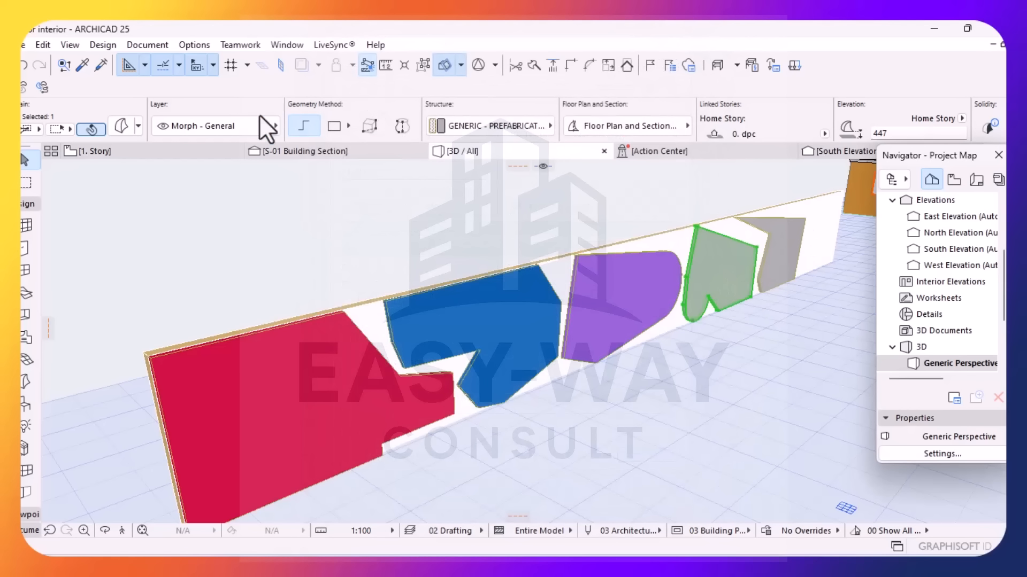
pyautogui.click(128, 127)
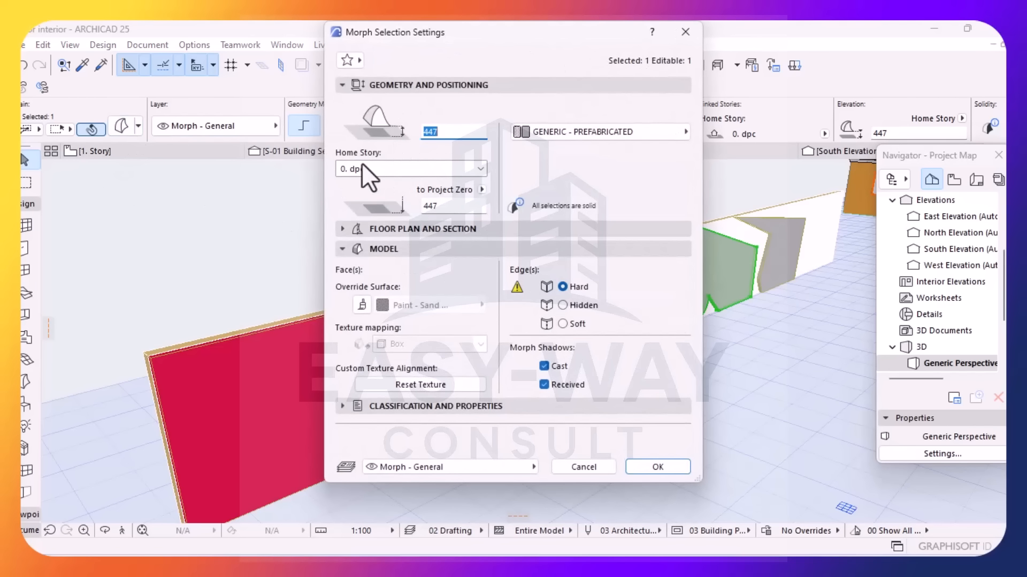
pyautogui.click(362, 305)
pyautogui.click(481, 308)
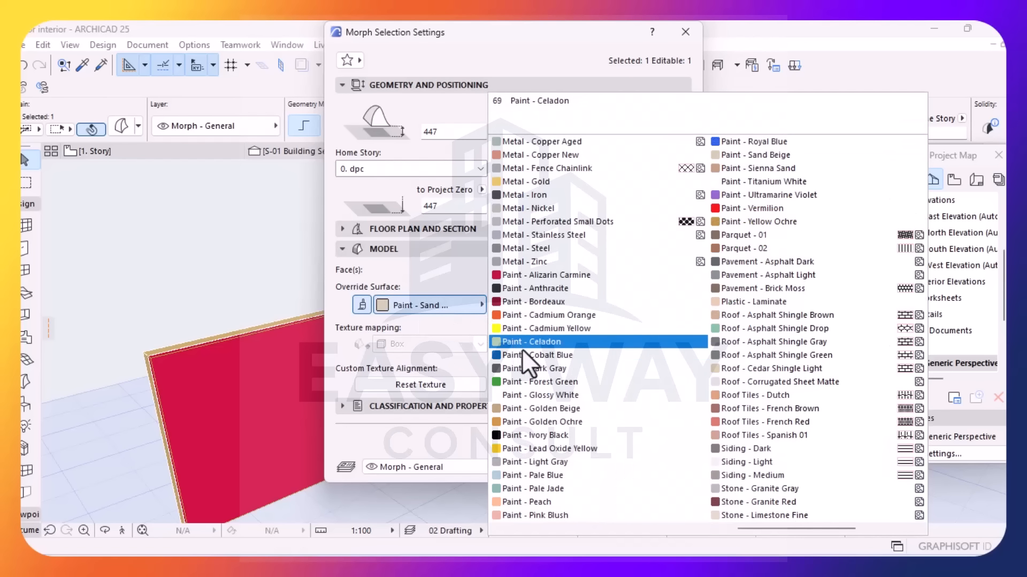
pyautogui.click(519, 381)
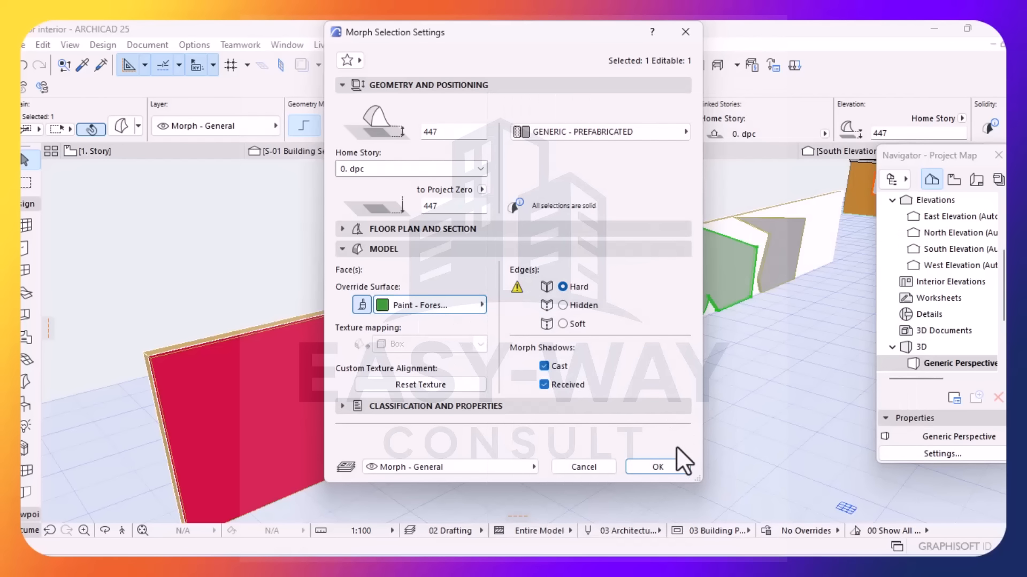
pyautogui.click(674, 469)
# - Override the surface of the fifth Morph panel with Paint - Vermilion
pyautogui.click(779, 273)
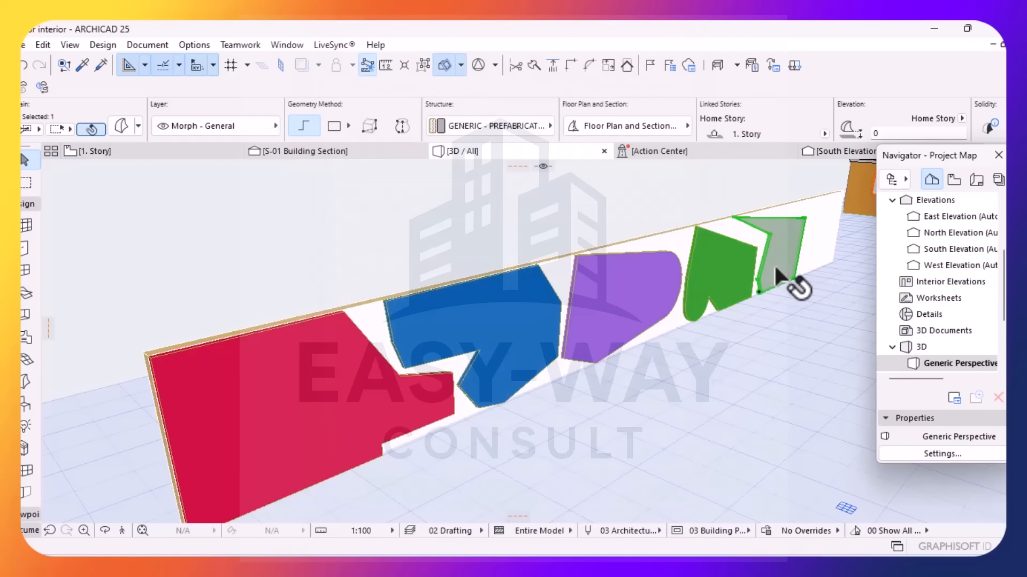
pyautogui.click(121, 126)
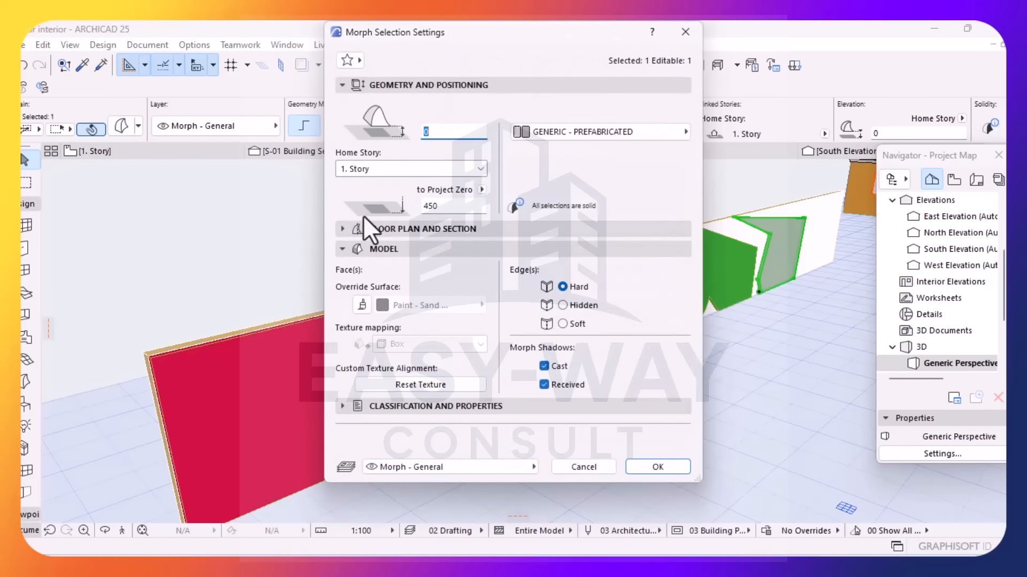
pyautogui.click(361, 304)
pyautogui.click(480, 310)
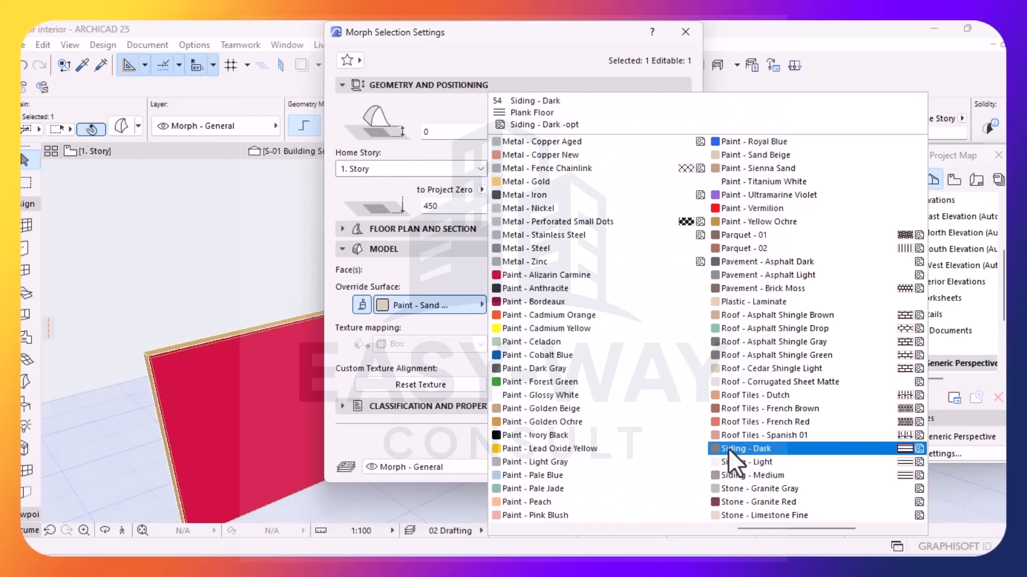
pyautogui.click(739, 208)
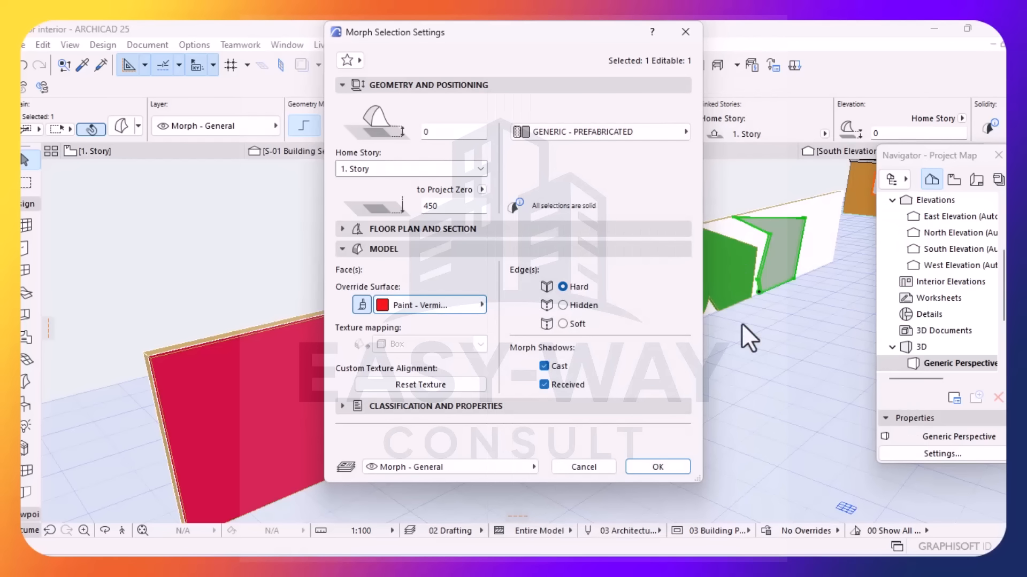
pyautogui.click(667, 471)
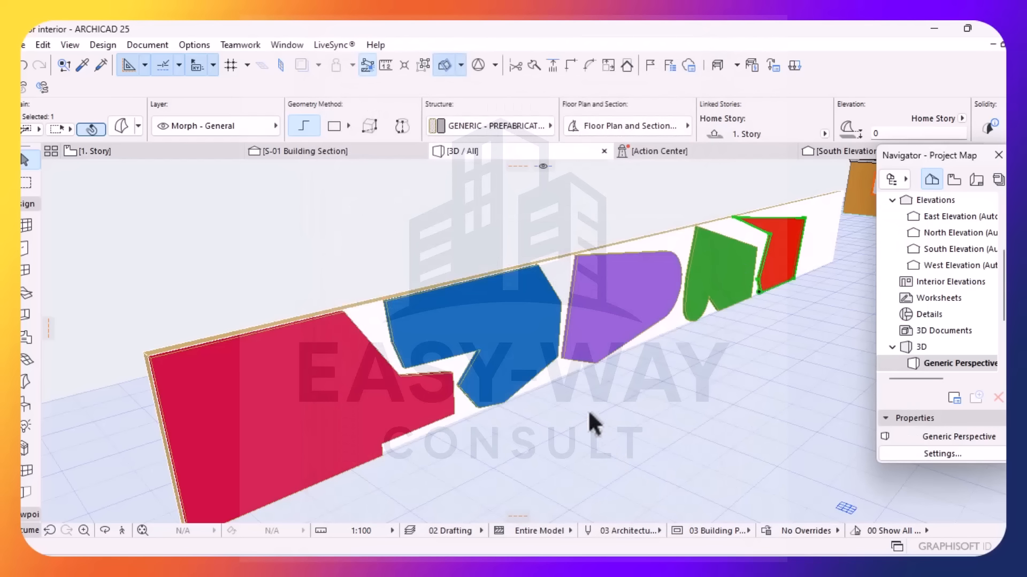
# - Override the inside face surface of the wall behind the panels with Paint - Pale Jade and clear the selection
pyautogui.keyDown('shift'); pyautogui.moveTo(567, 378); pyautogui.dragTo(387, 369, button='middle'); pyautogui.keyUp('shift')
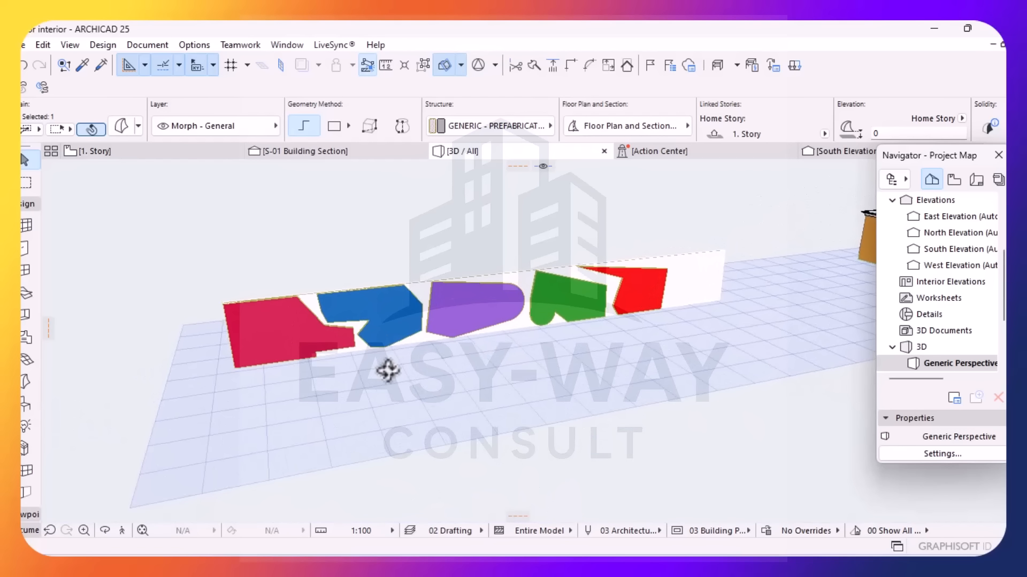
pyautogui.click(689, 274)
pyautogui.rightClick(697, 277)
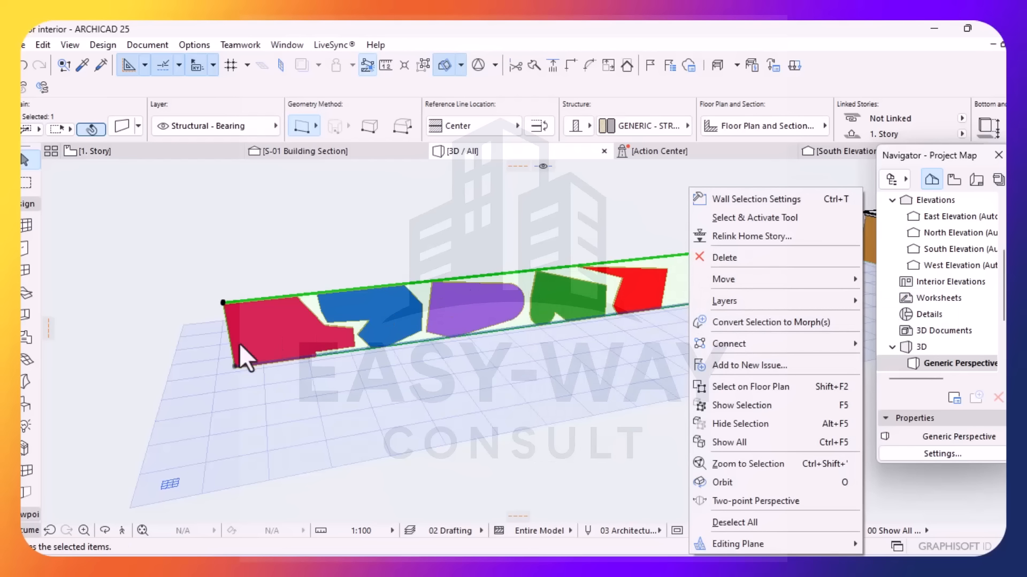
pyautogui.click(116, 128)
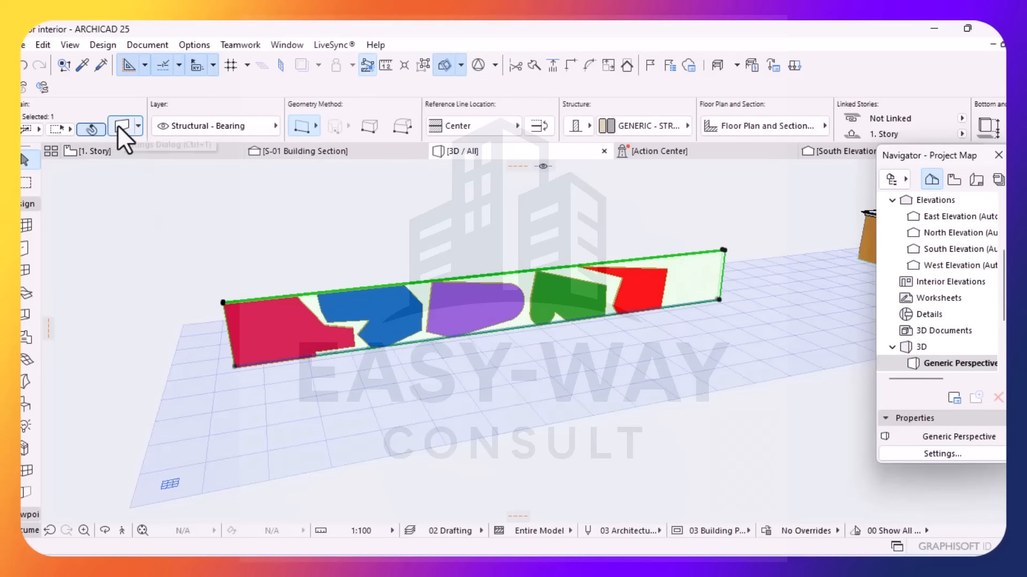
pyautogui.click(123, 126)
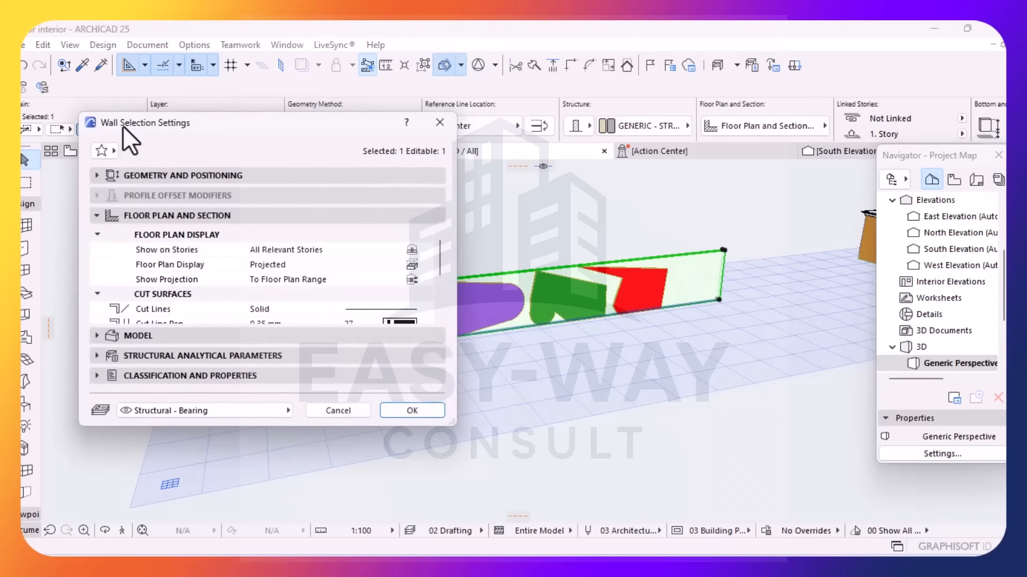
pyautogui.click(96, 337)
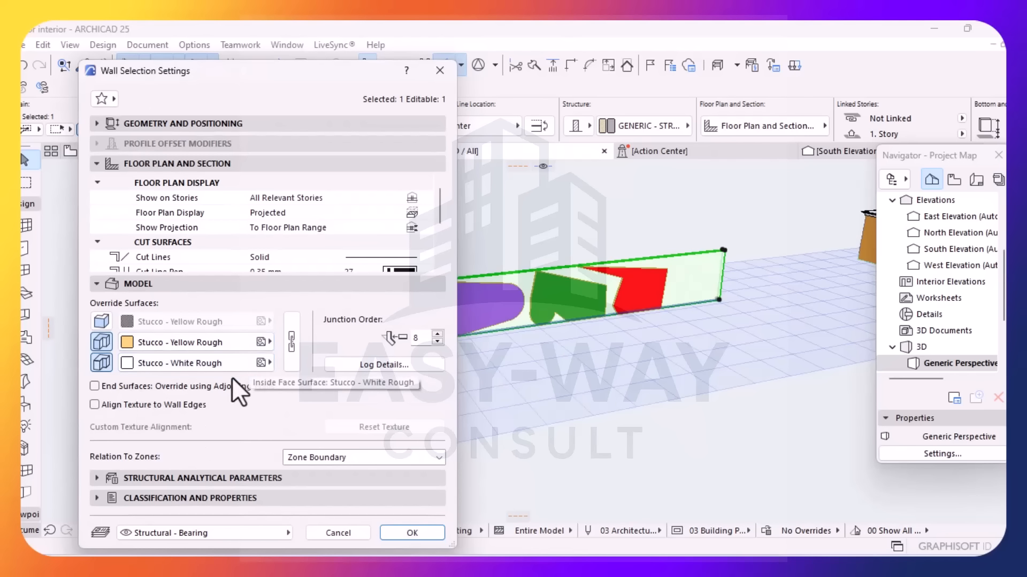
pyautogui.click(268, 363)
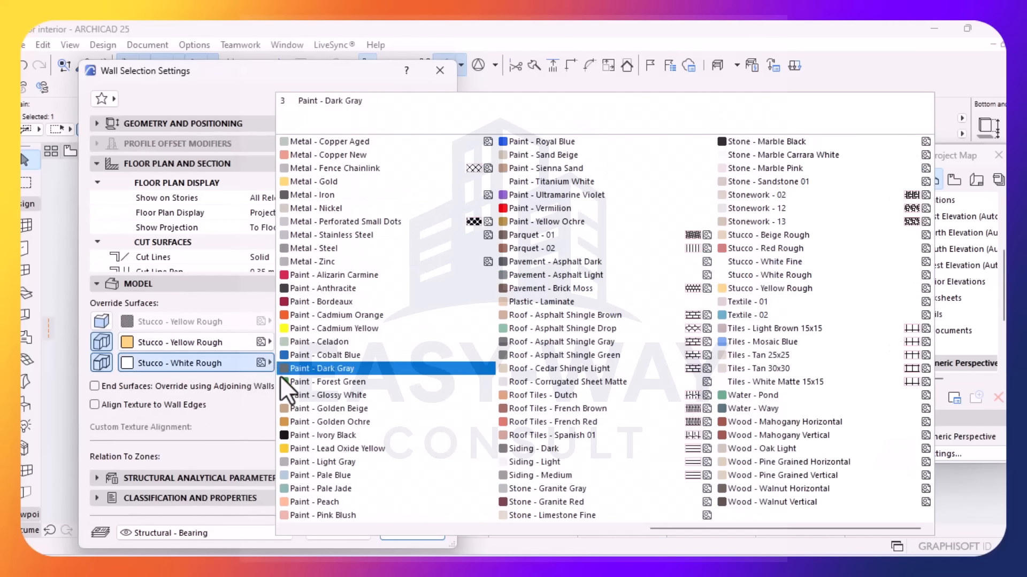
pyautogui.click(303, 490)
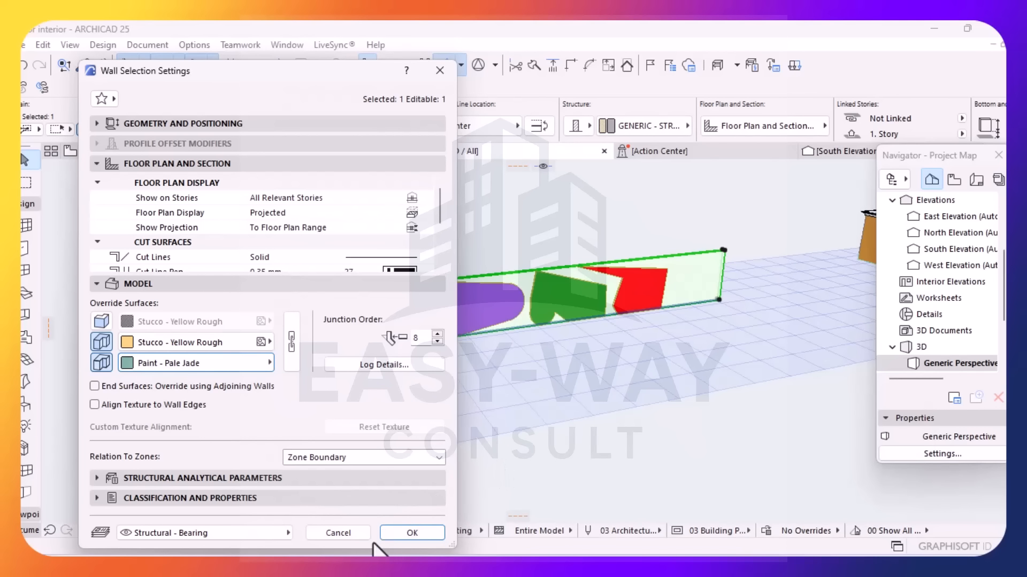
pyautogui.click(412, 532)
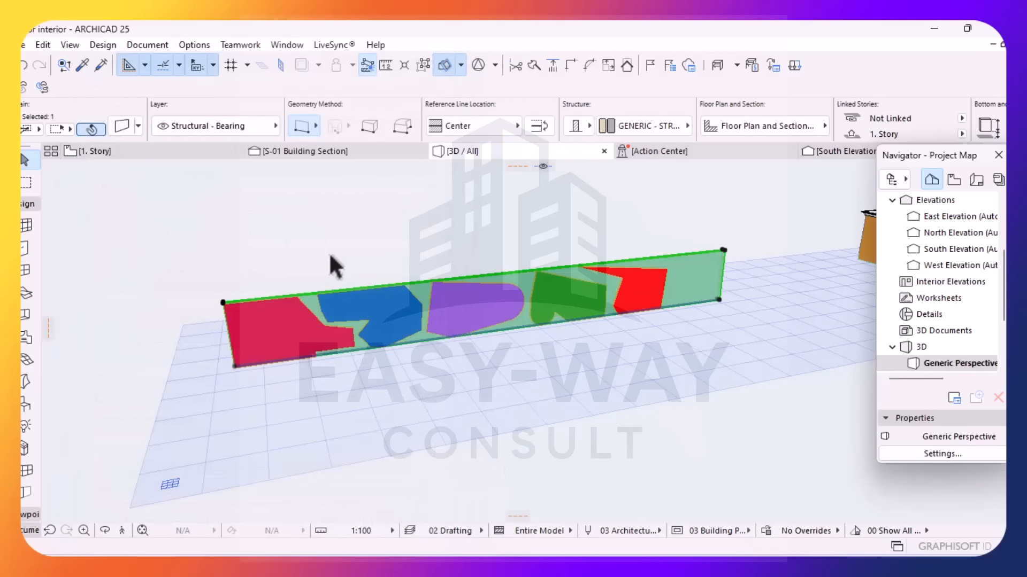
pyautogui.click(334, 246)
pyautogui.scroll(-2, 569, 327)
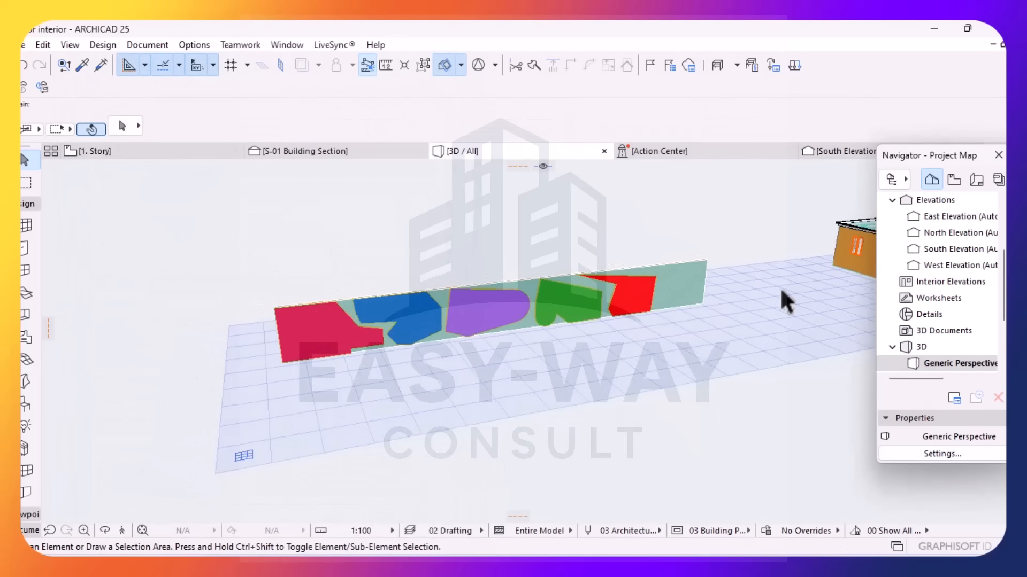
pyautogui.scroll(5, 680, 284)
pyautogui.scroll(3, 590, 276)
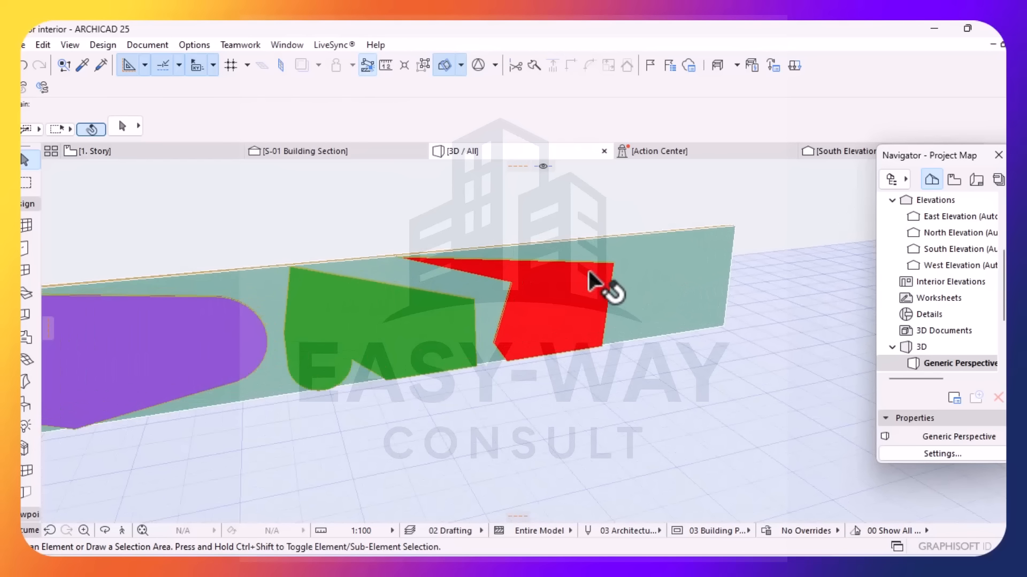
pyautogui.moveTo(343, 306); pyautogui.dragTo(392, 272)
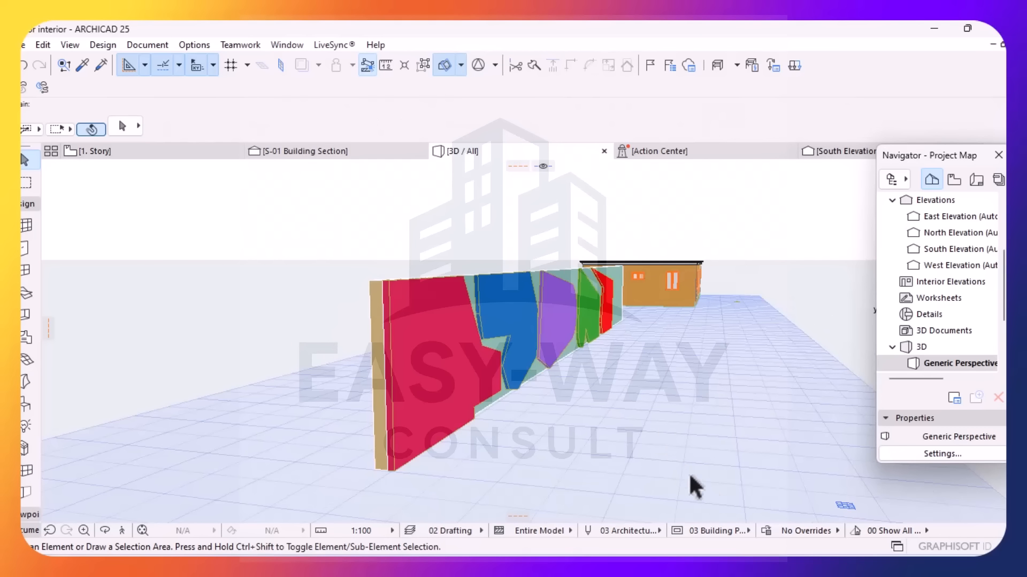
pyautogui.scroll(-3, 536, 355)
pyautogui.moveTo(726, 370); pyautogui.dragTo(516, 347, button='middle')
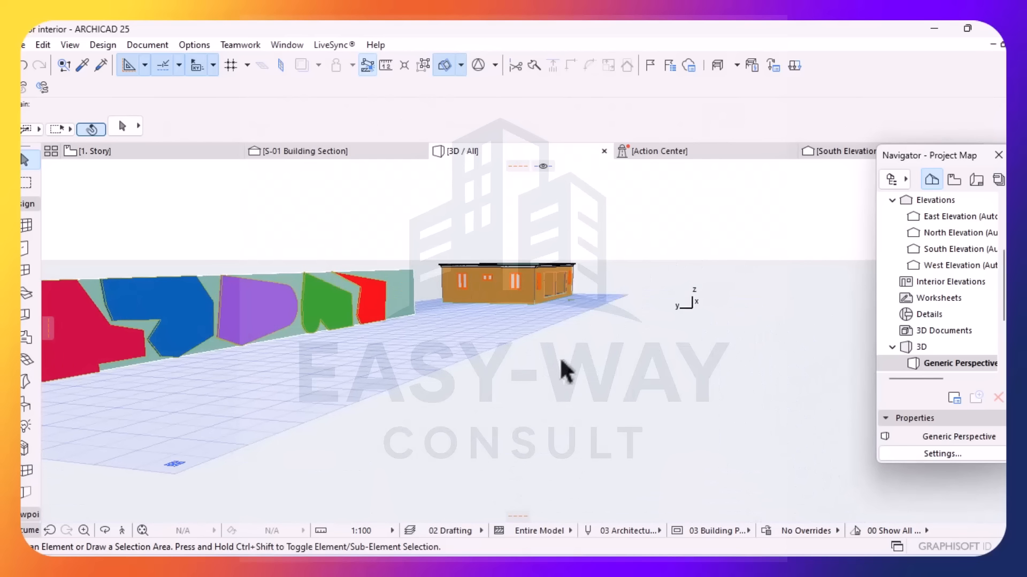